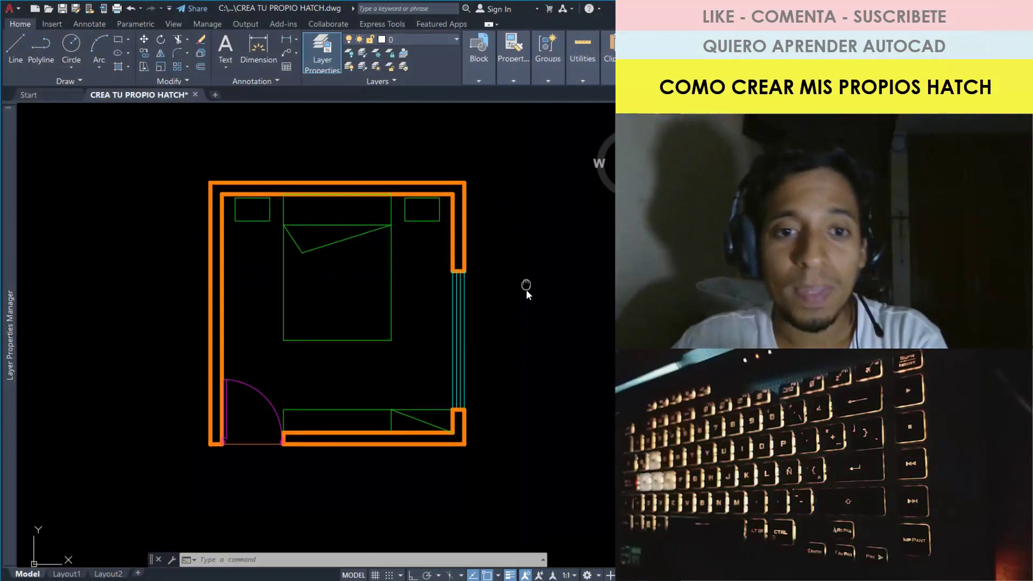
Pan slightly to frame the bedroom floor plan with its walls, bed, wardrobe and door.
middle_click_drag(526, 290, 526, 289)
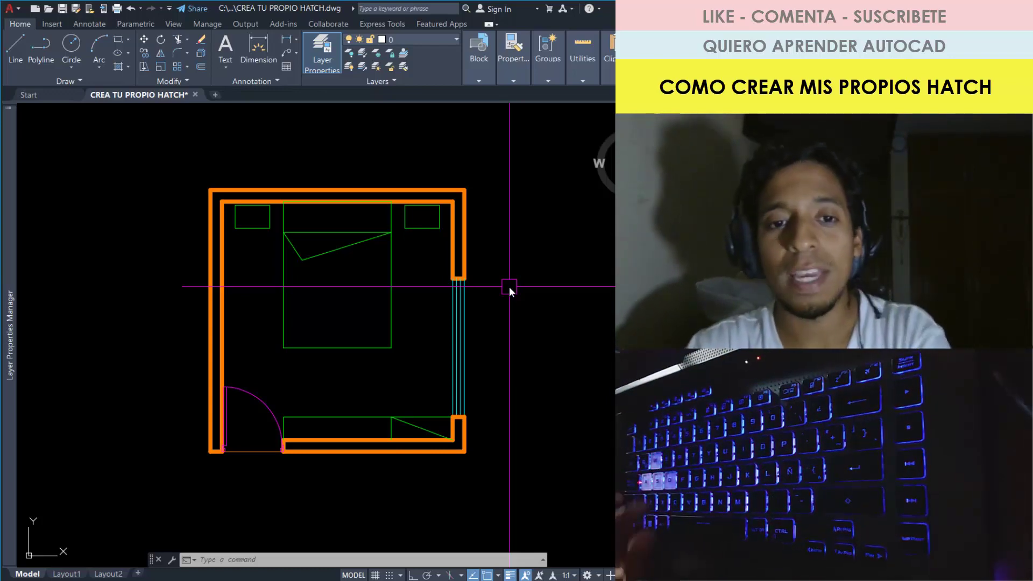
scroll(465, 334, "down", 2)
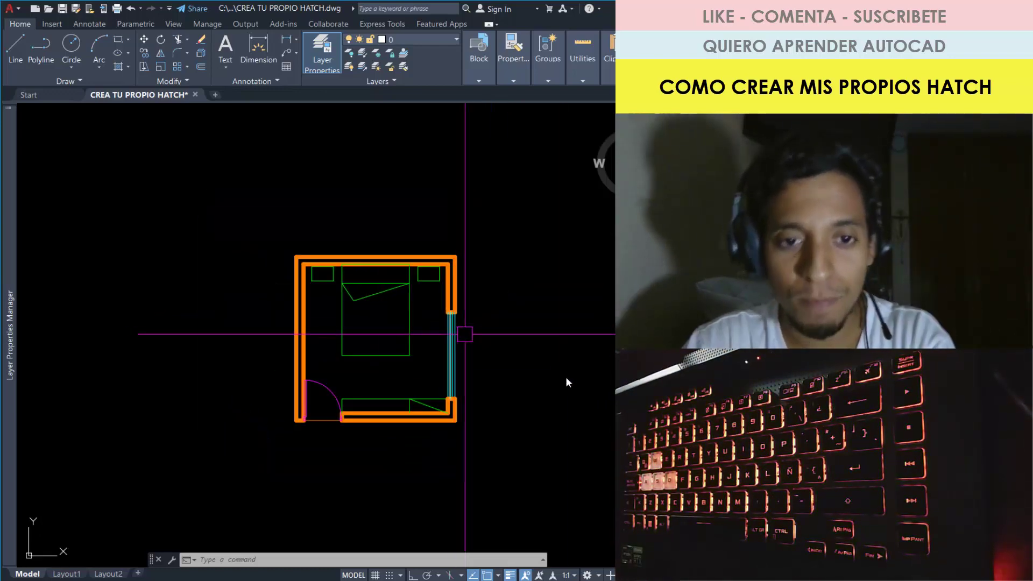
middle_click_drag(567, 381, 513, 332)
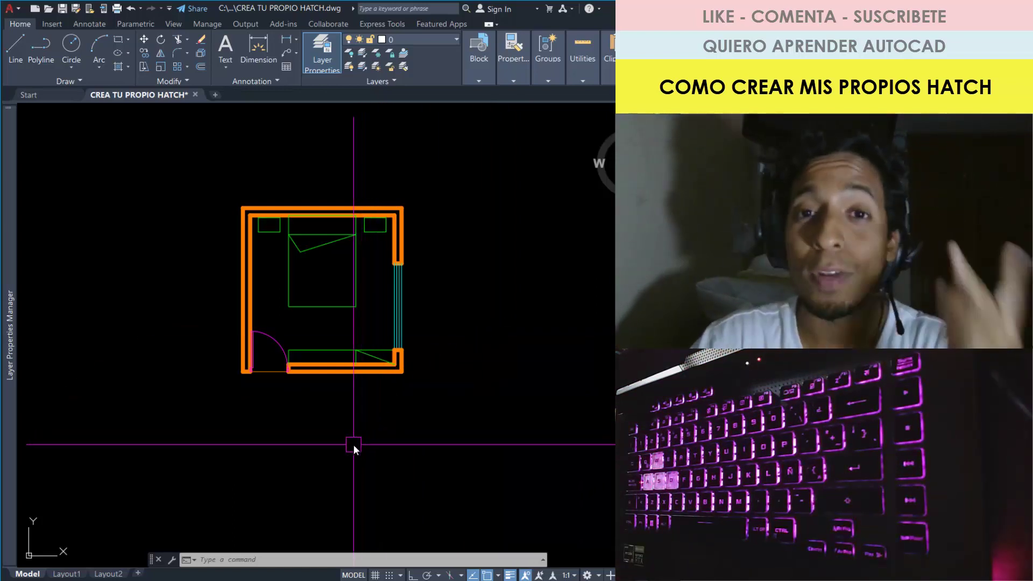
scroll(334, 443, "up", 2)
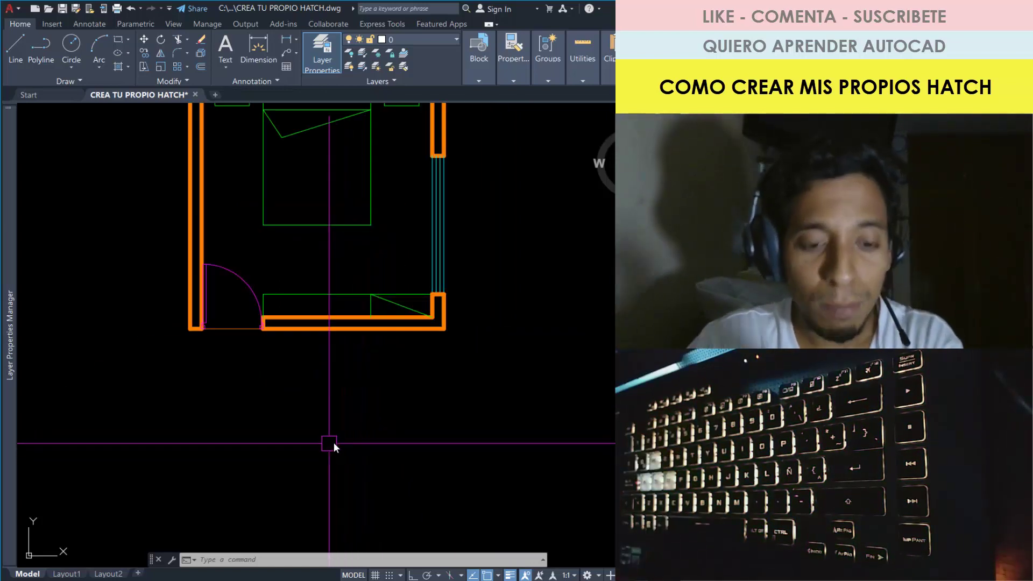
Draw a 0.6 by 0.6 rectangle with REC in the empty space below the plan.
type("REC")
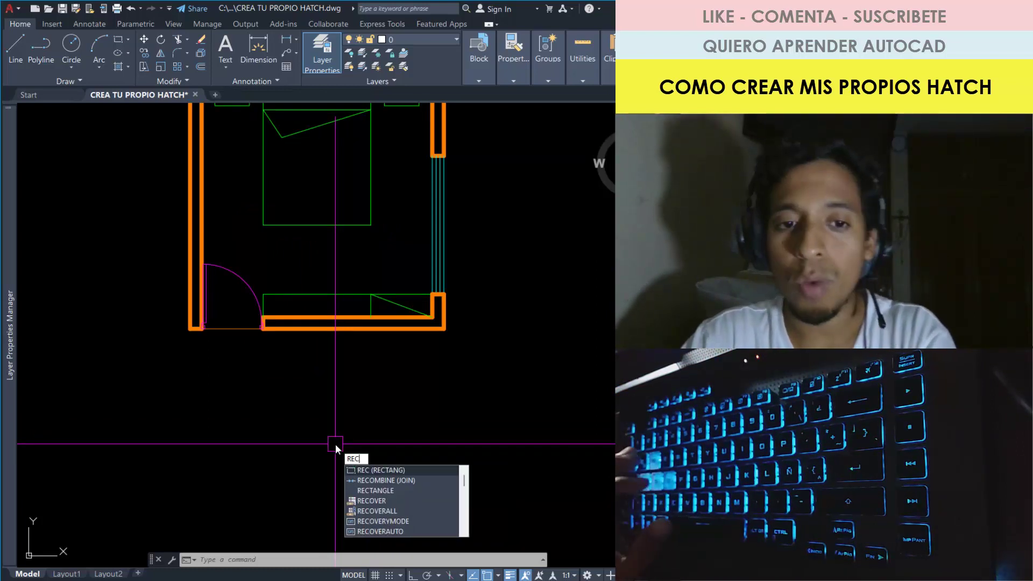
key("Return")
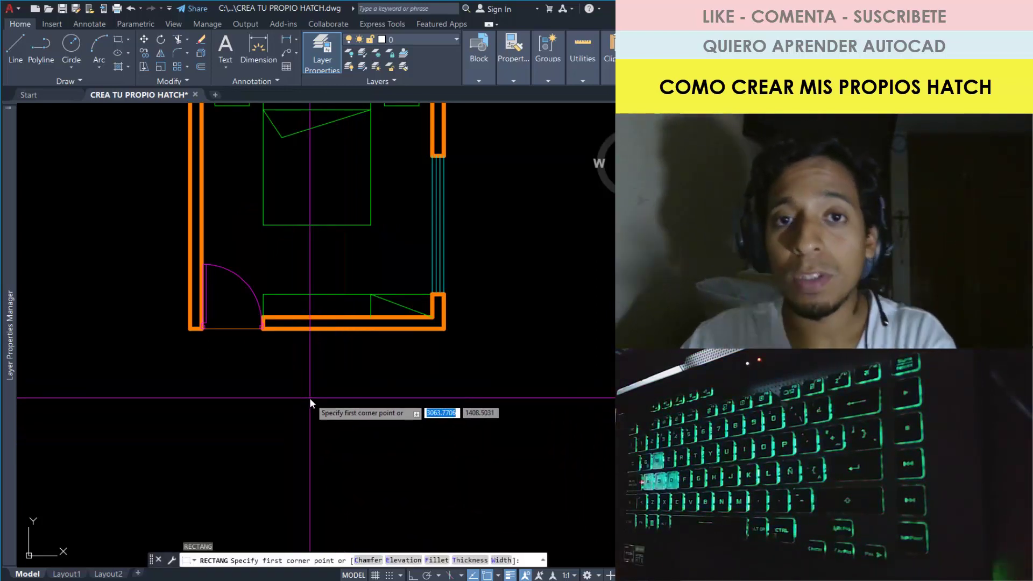
mouse_move(322, 374)
middle_mouse_down()
mouse_move(365, 347)
mouse_move(357, 333)
middle_mouse_up()
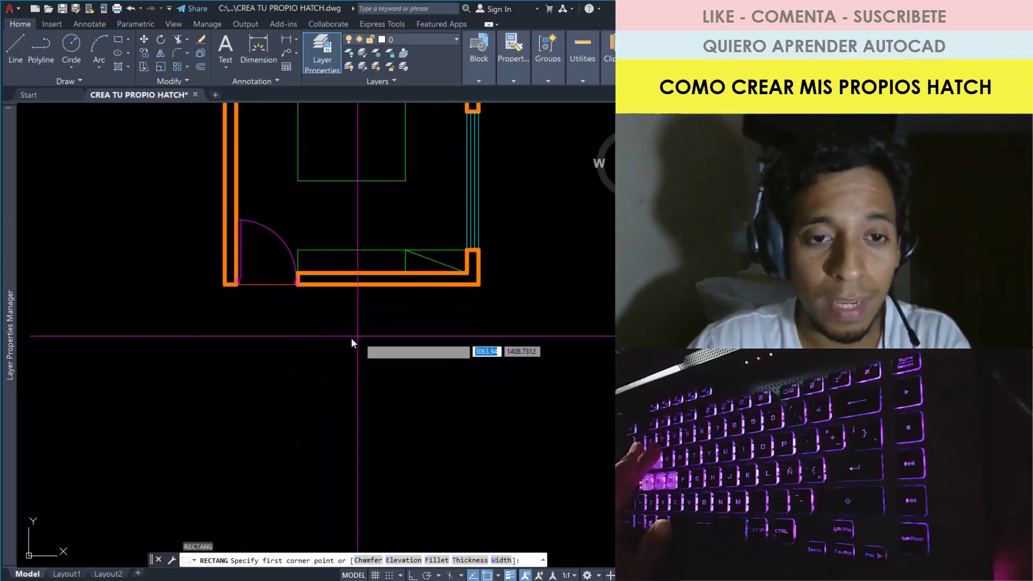
left_click(268, 320)
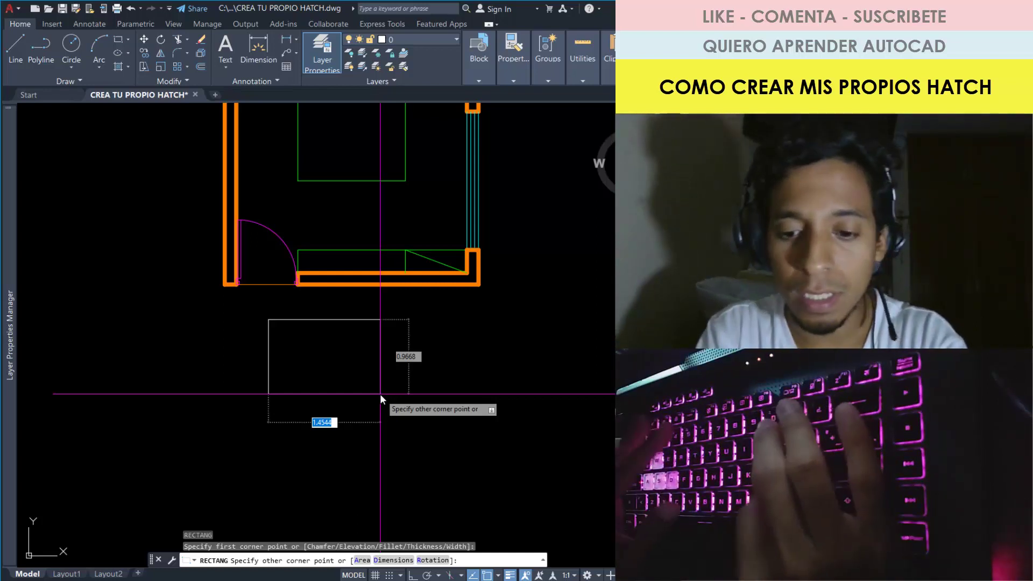
type(".6")
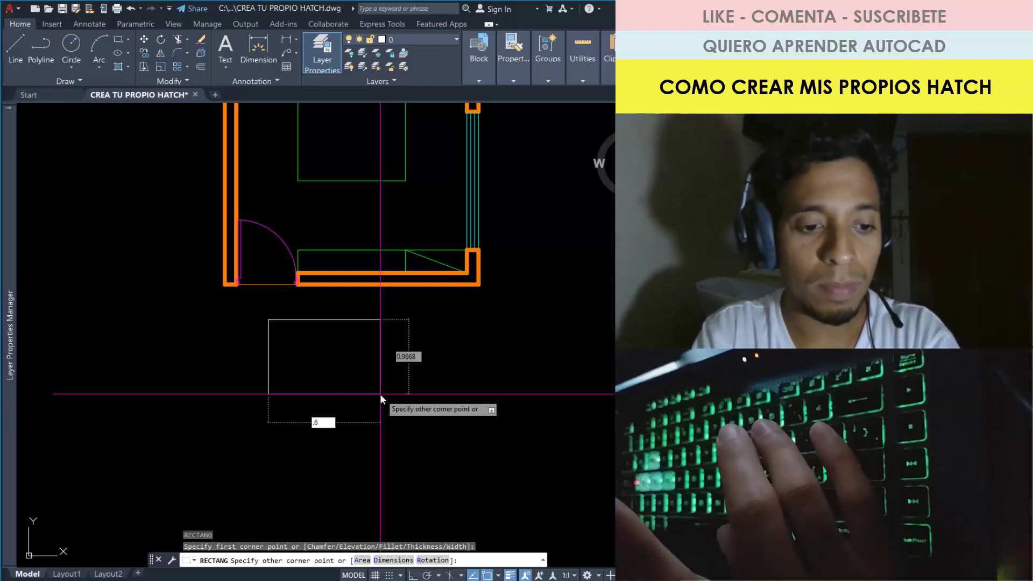
key("Tab")
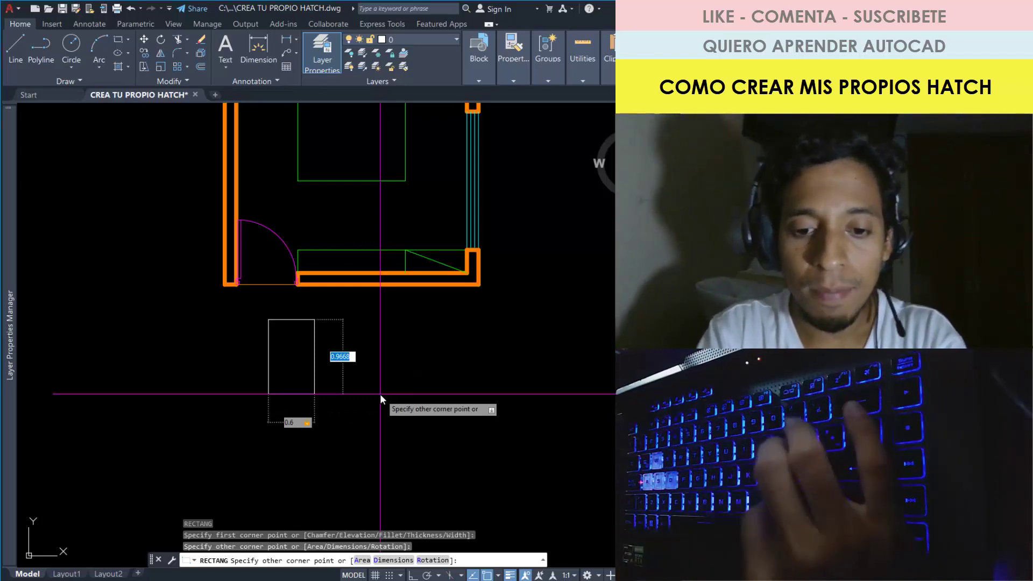
type(".6")
key("Return")
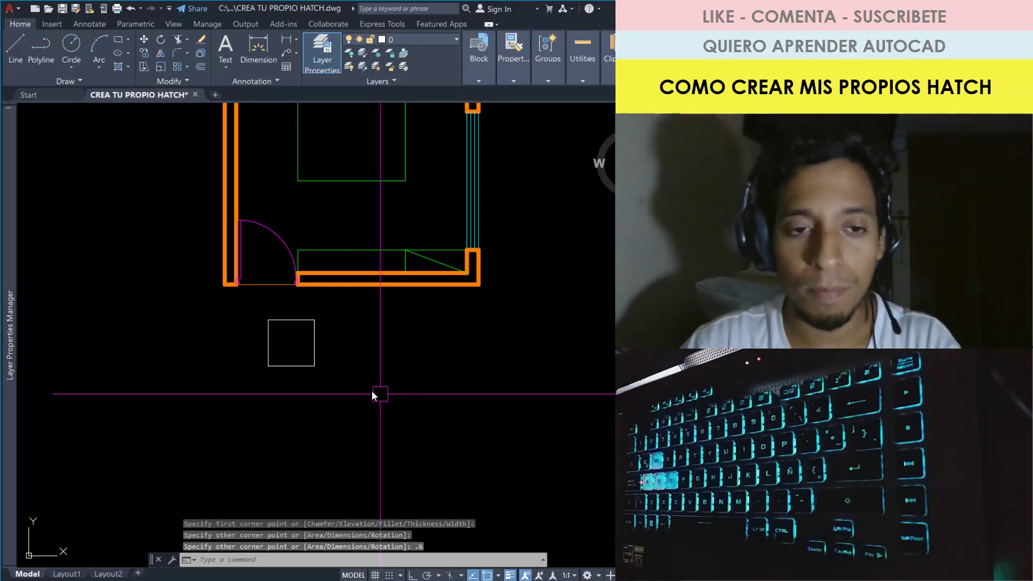
scroll(280, 344, "up", 4)
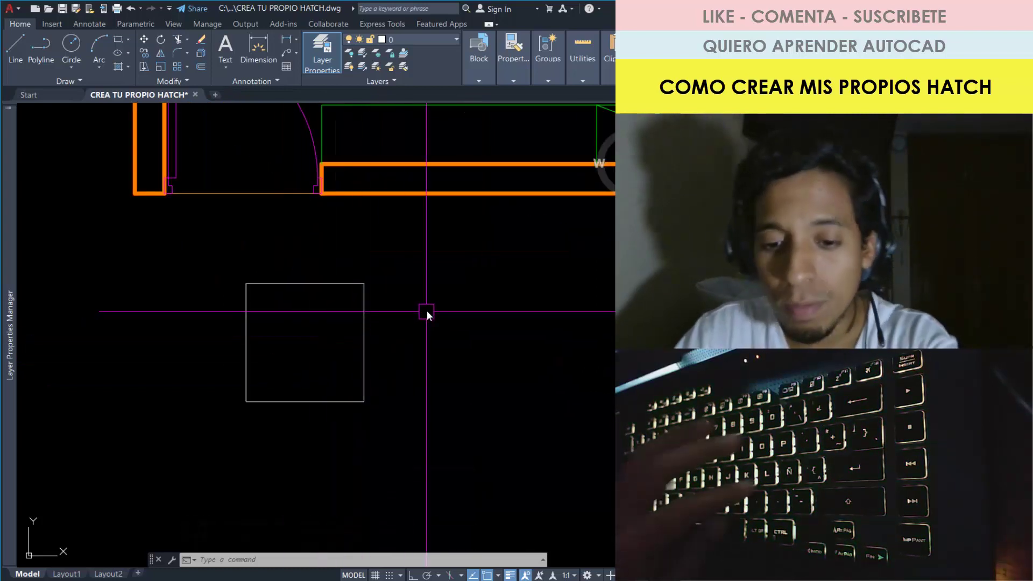
Draw a LINE zigzag inside the square from its top-left to bottom-right corner.
type("l")
key("Return")
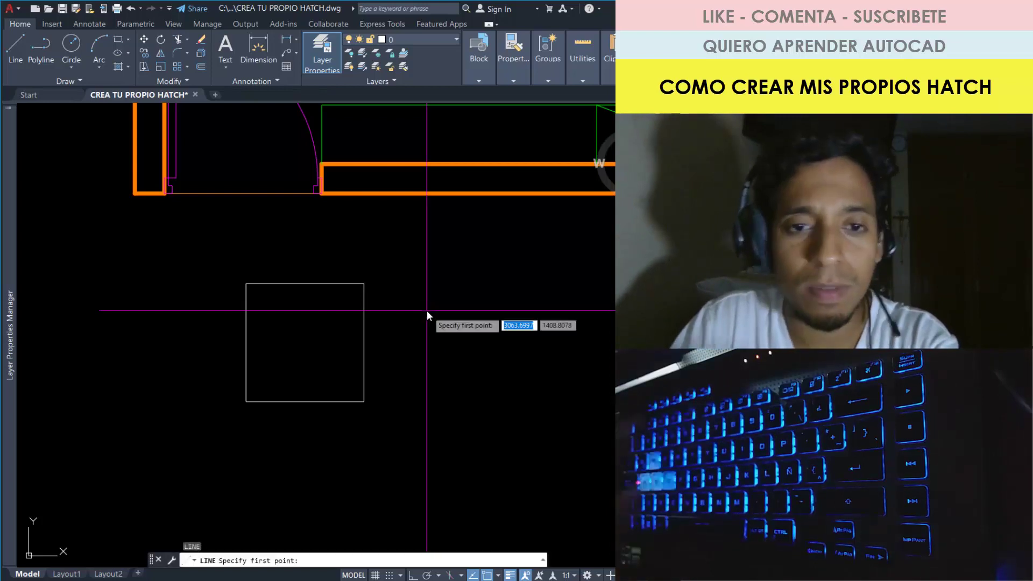
scroll(264, 296, "up", 2)
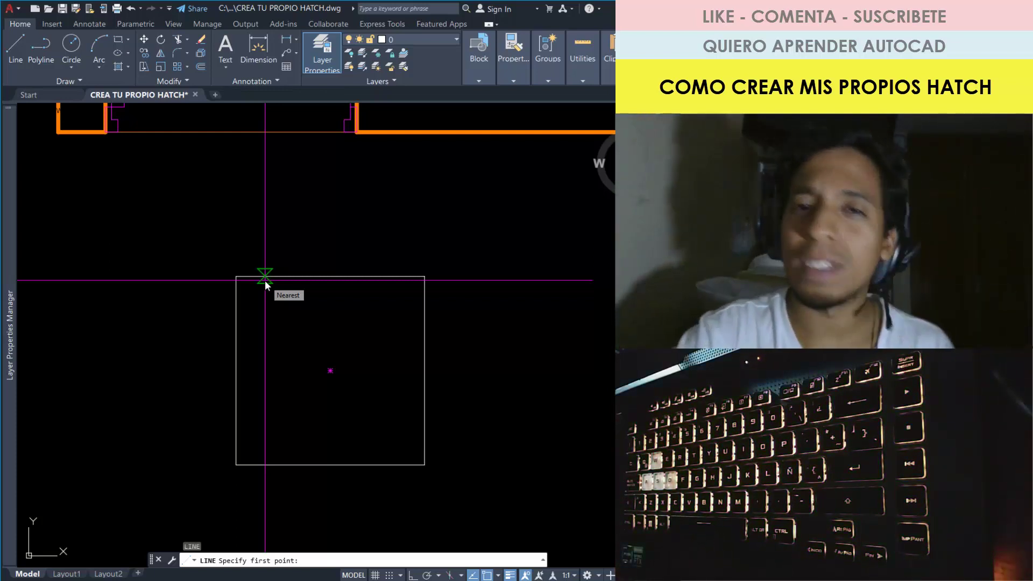
mouse_move(248, 286)
middle_mouse_down()
mouse_move(228, 276)
mouse_move(226, 223)
middle_mouse_up()
scroll(225, 242, "up", 2)
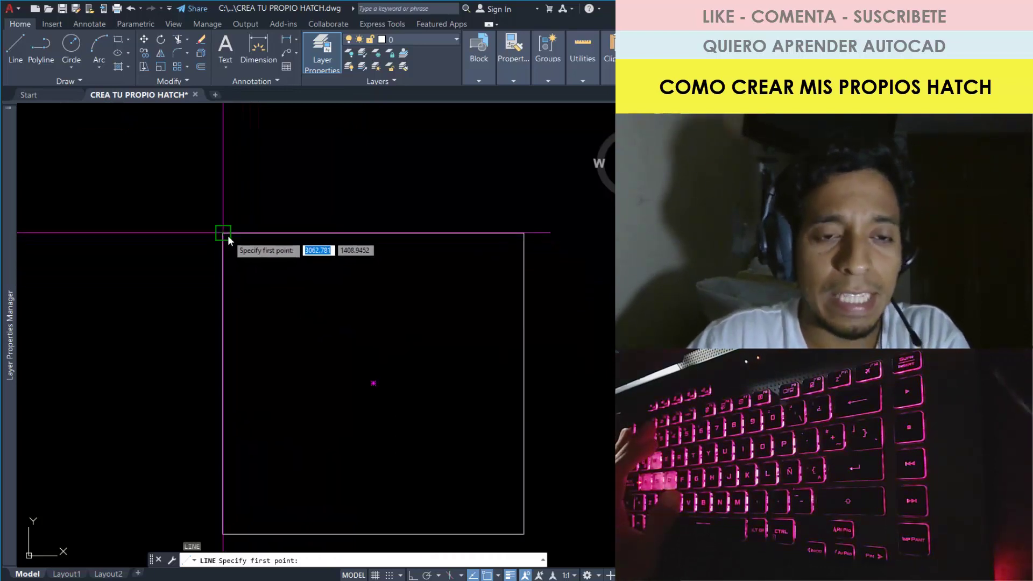
left_click(227, 234)
left_click(258, 332)
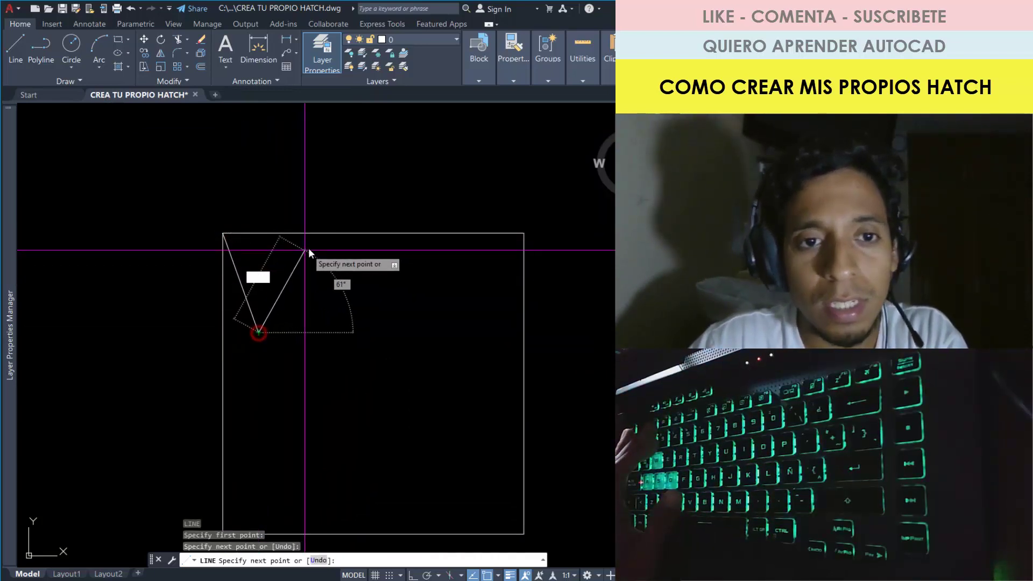
left_click(318, 235)
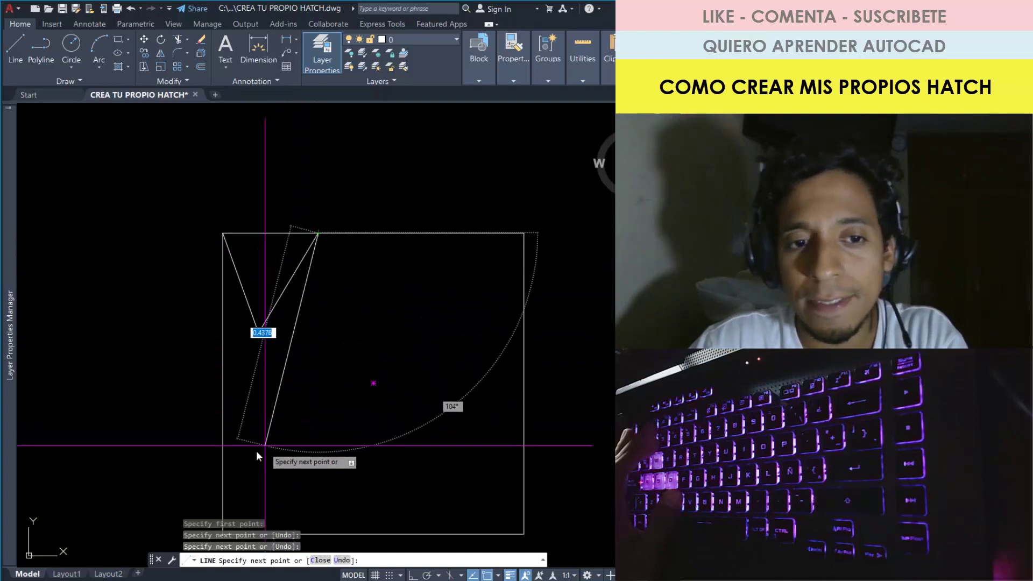
middle_click_drag(318, 386, 339, 300)
left_click(268, 362)
left_click(426, 259)
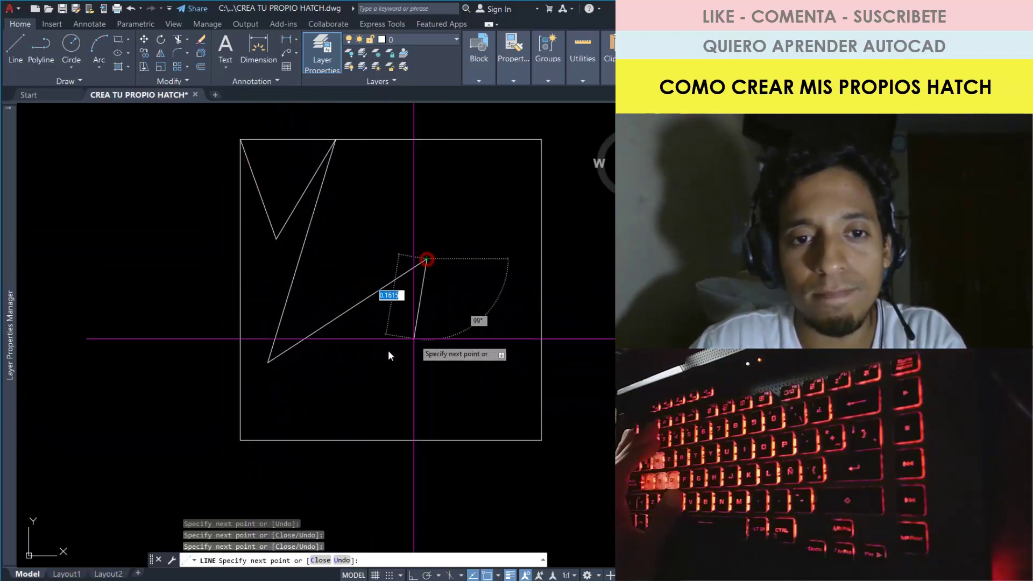
left_click(387, 407)
left_click(515, 248)
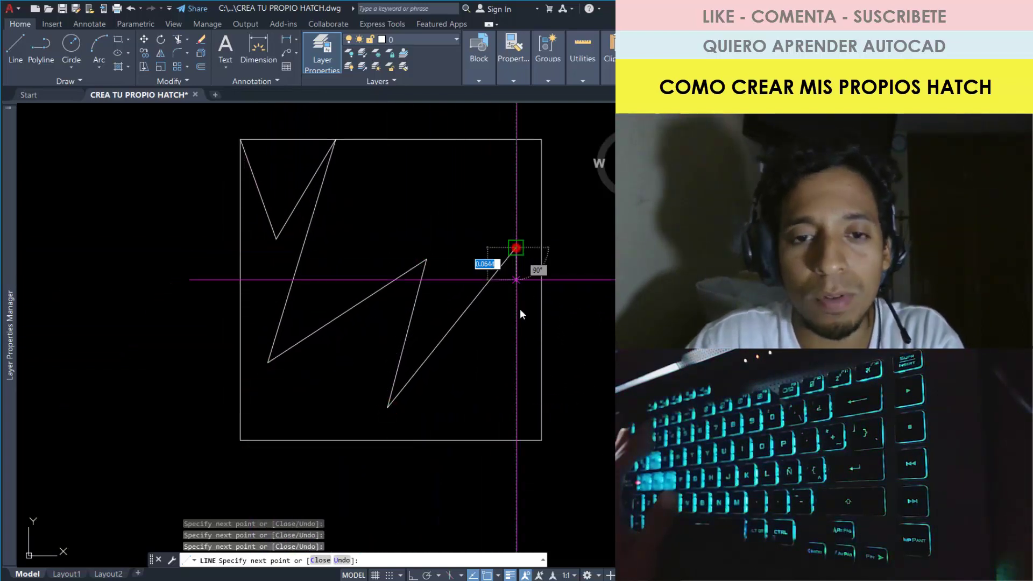
left_click(477, 424)
left_click(527, 384)
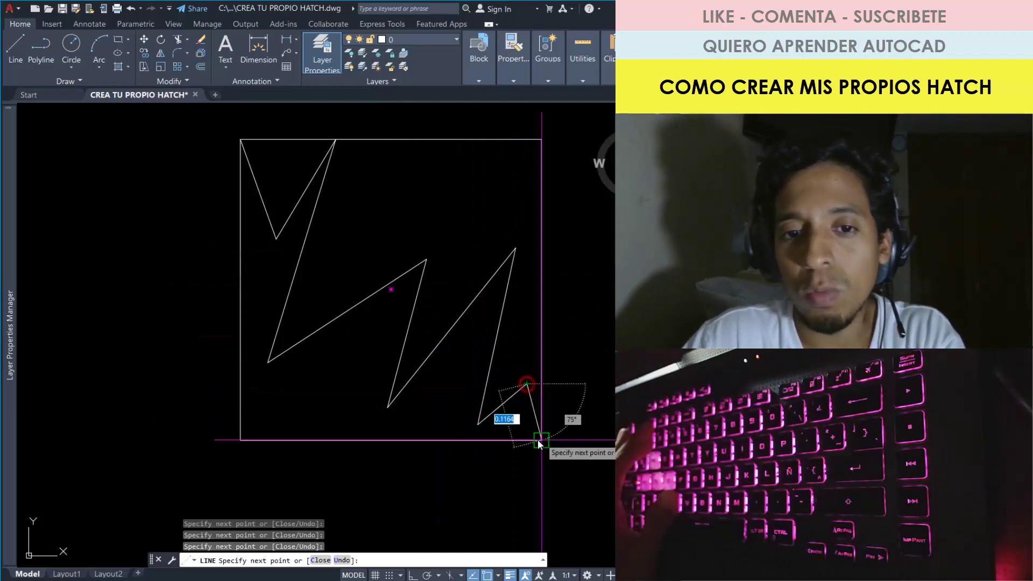
left_click(537, 438)
key("Escape")
scroll(384, 424, "down", 3)
Replace a zigzag segment with a 3-point arc, trimming the arc overshoot and the straight line below.
scroll(326, 398, "down", 2)
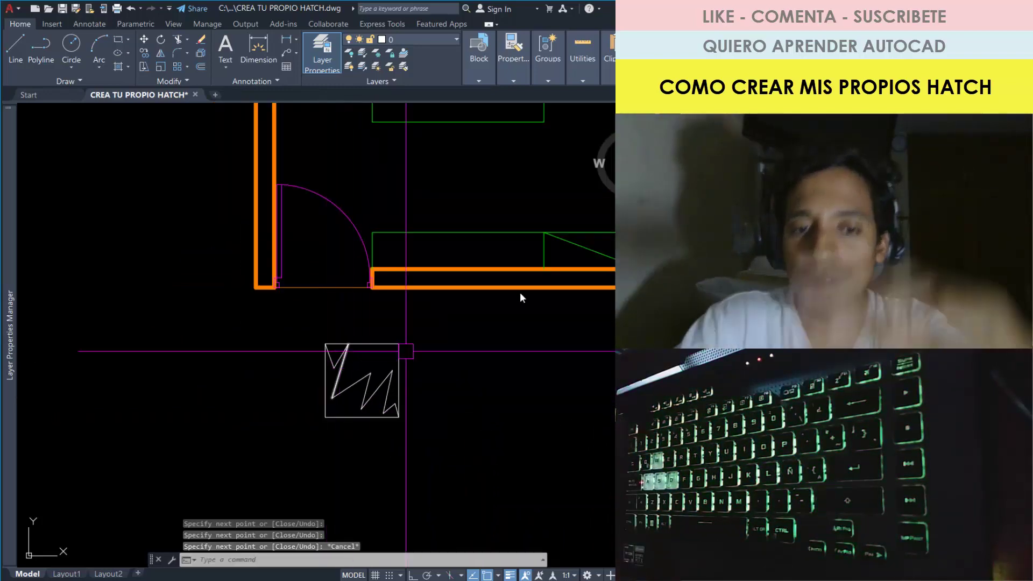
scroll(398, 383, "up", 2)
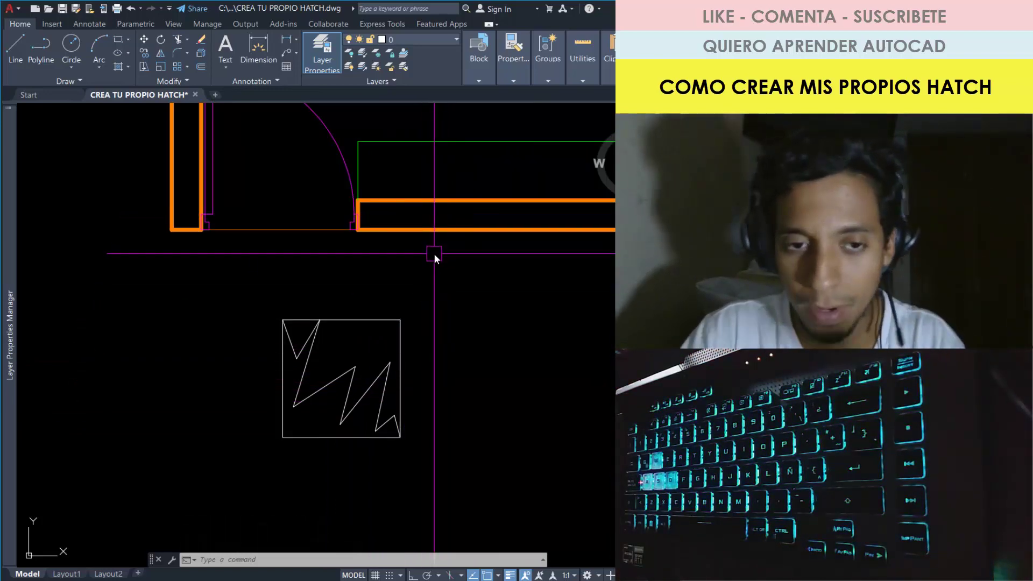
scroll(352, 378, "up", 2)
scroll(325, 391, "up", 2)
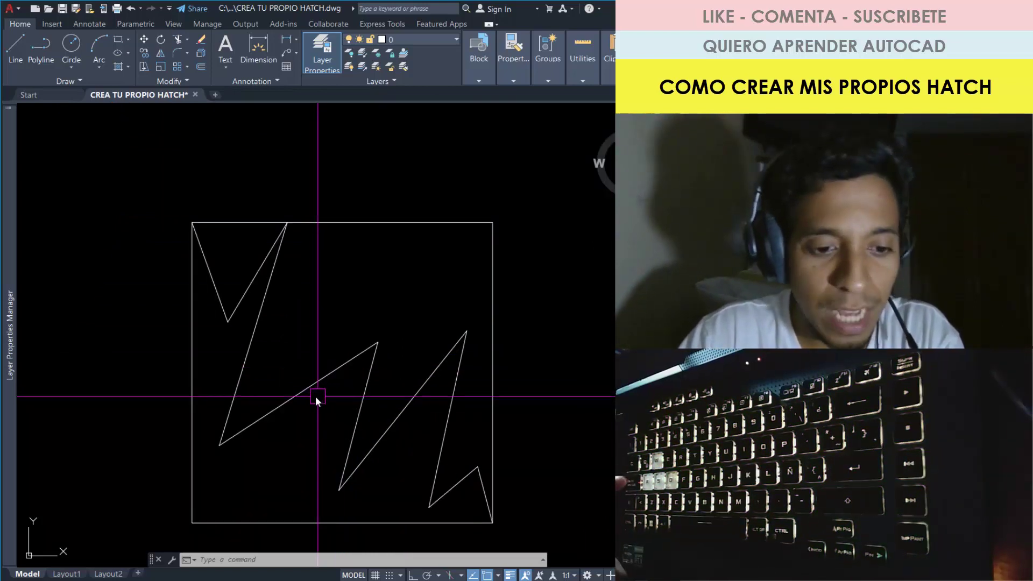
type("A")
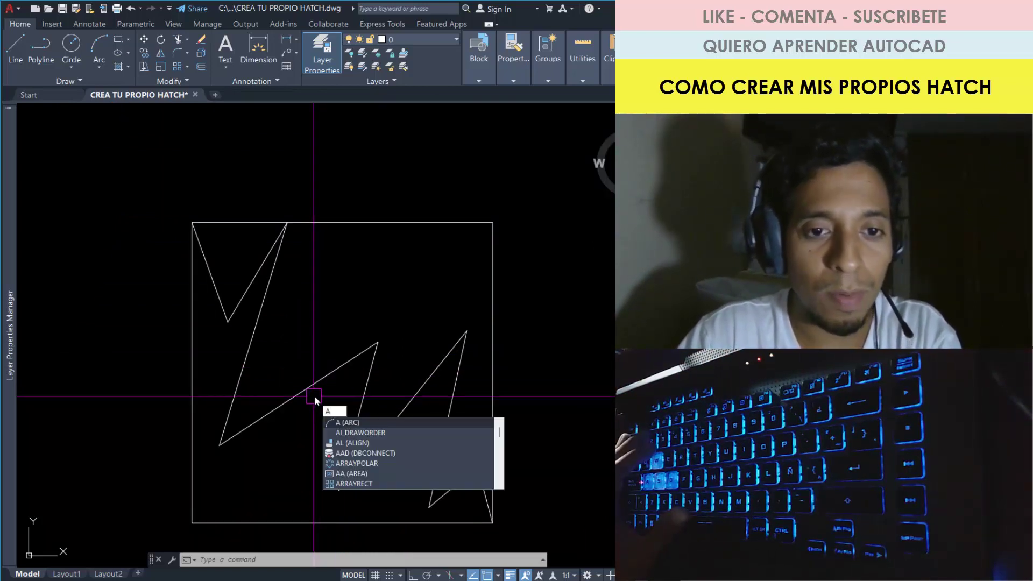
key("Return")
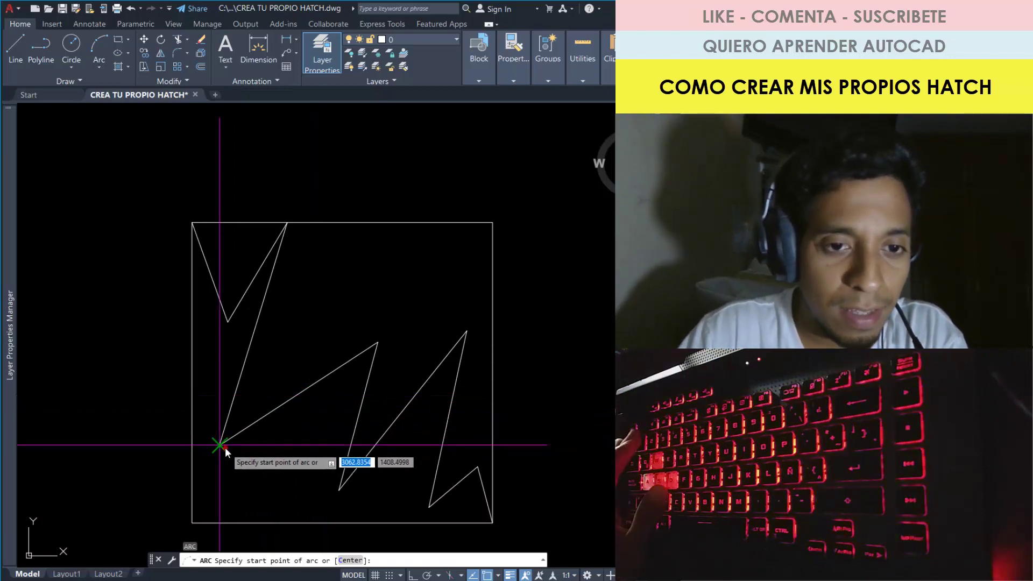
left_click(224, 447)
left_click(376, 342)
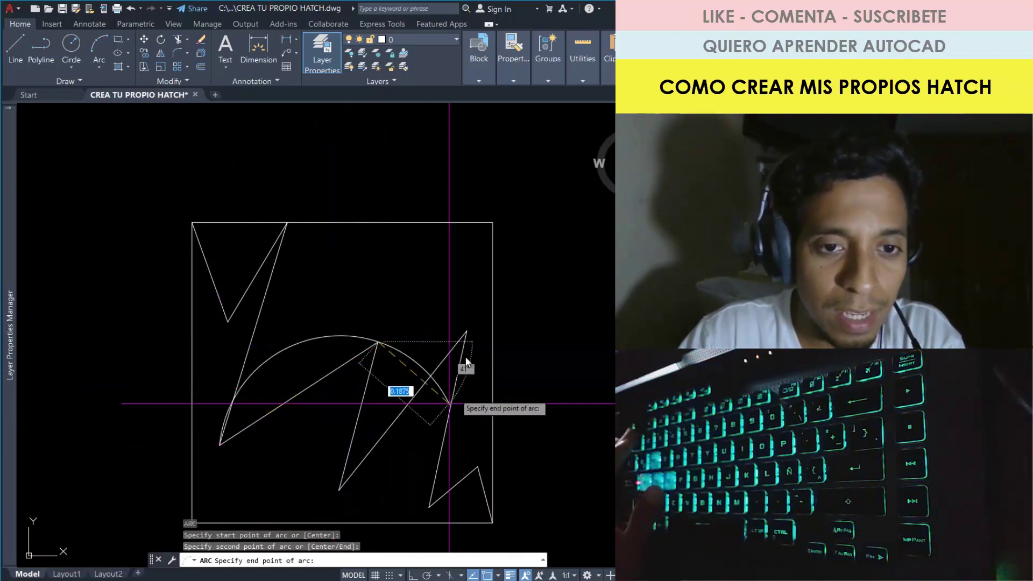
left_click(399, 284)
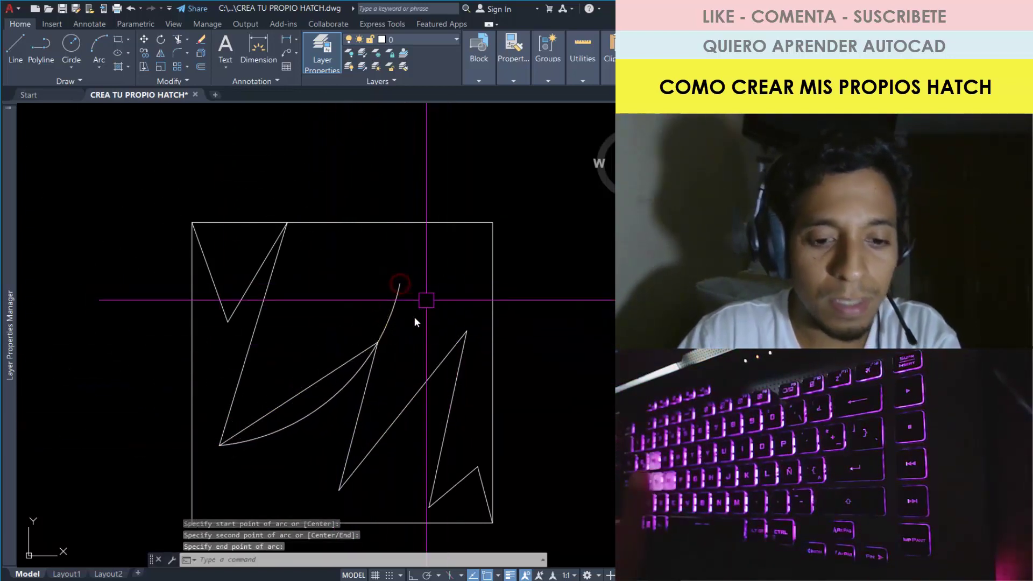
type("tr")
key("Return")
left_click(394, 310)
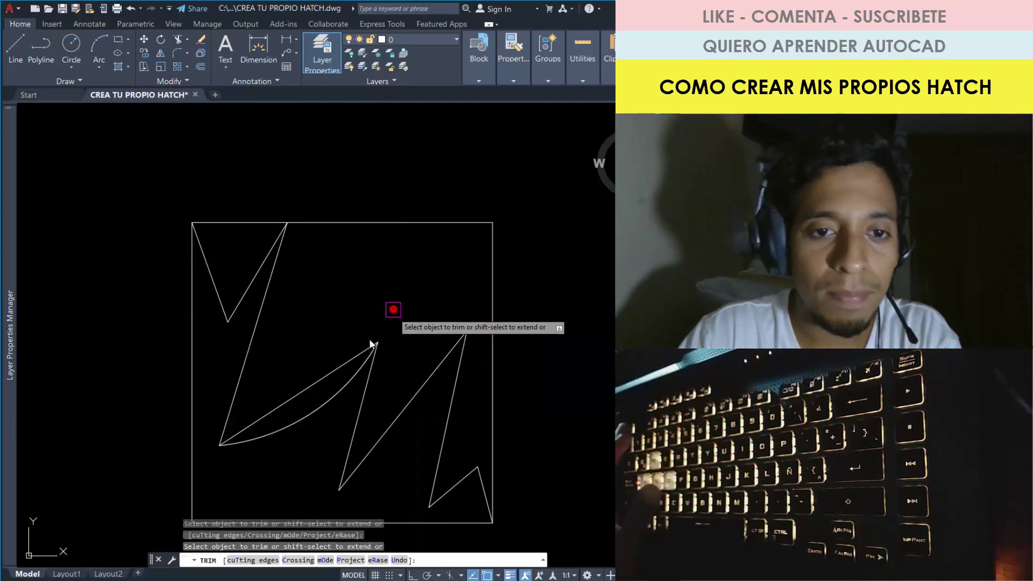
left_click(343, 361)
key("Escape")
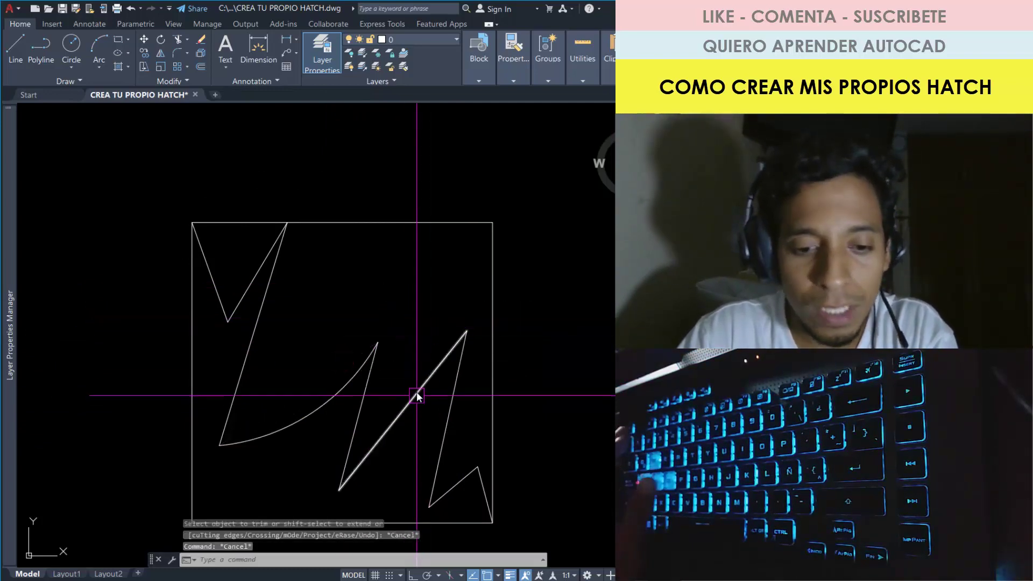
Add a second 3-point arc and trim the part extending past the square's right edge.
type("a")
key("Return")
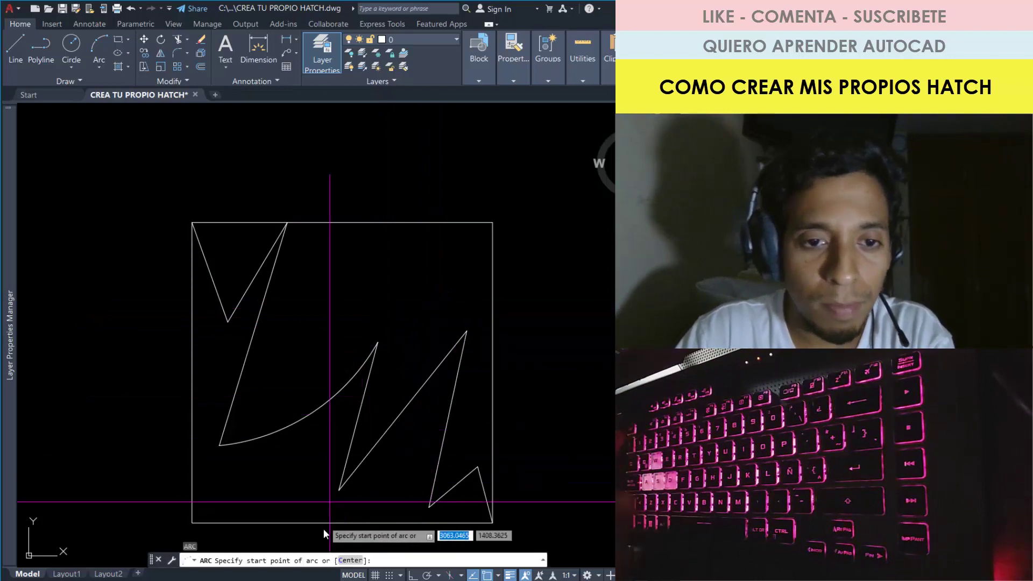
left_click(340, 490)
left_click(467, 331)
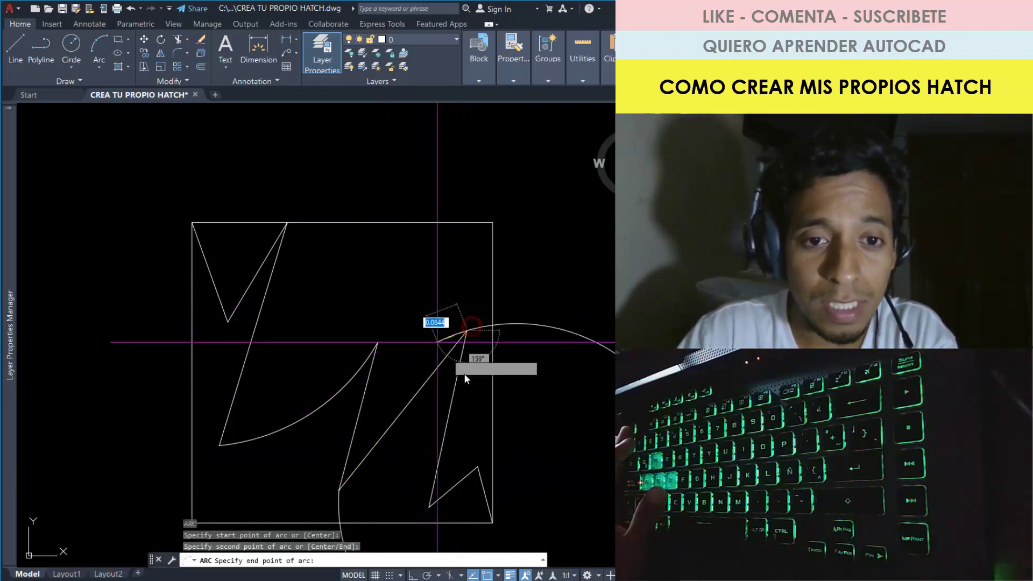
left_click(559, 294)
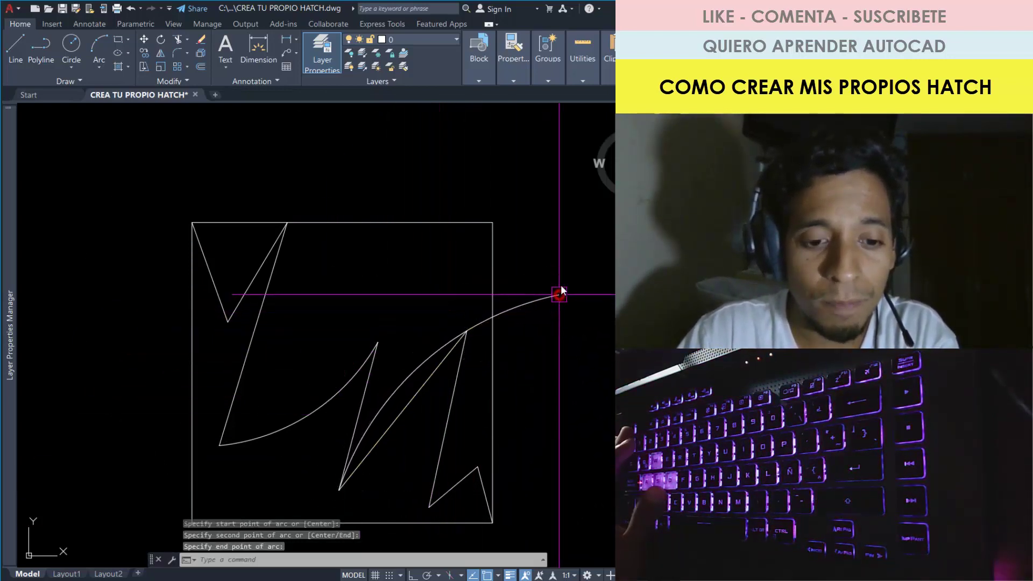
type("tr")
key("Return")
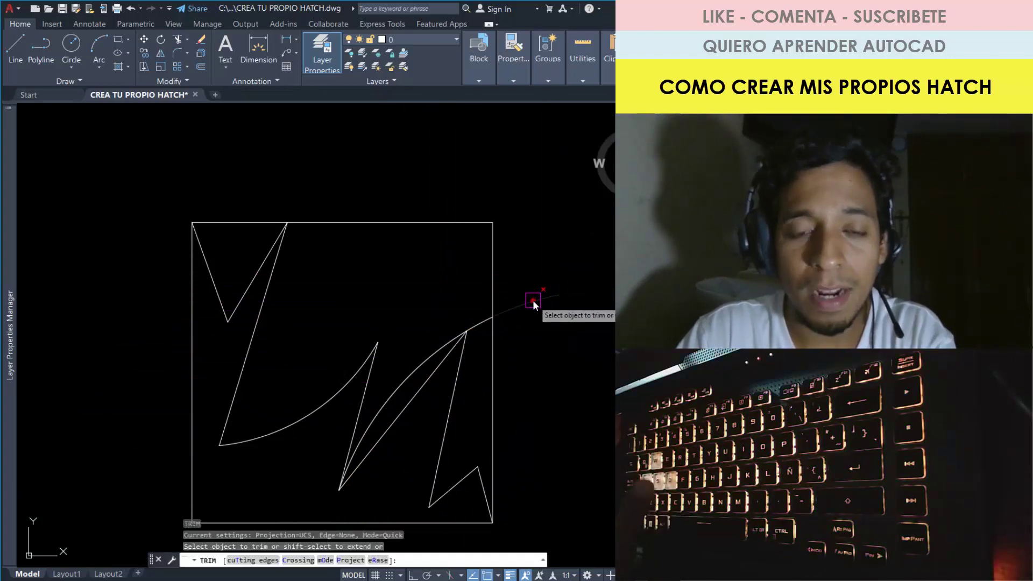
left_click(532, 302)
left_click(489, 329)
key("Escape")
scroll(409, 387, "down", 6)
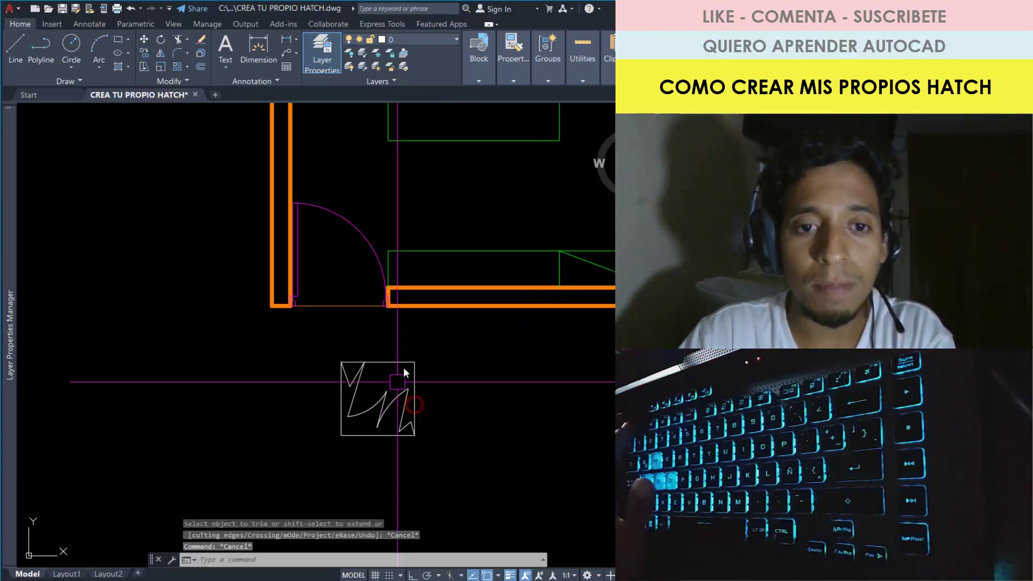
scroll(395, 418, "up", 2)
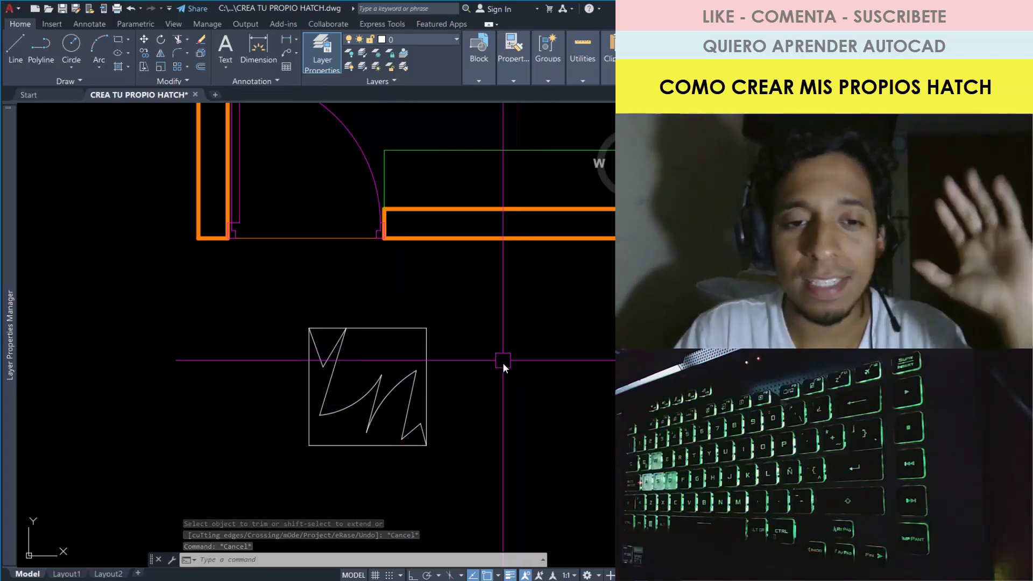
scroll(424, 367, "down", 2)
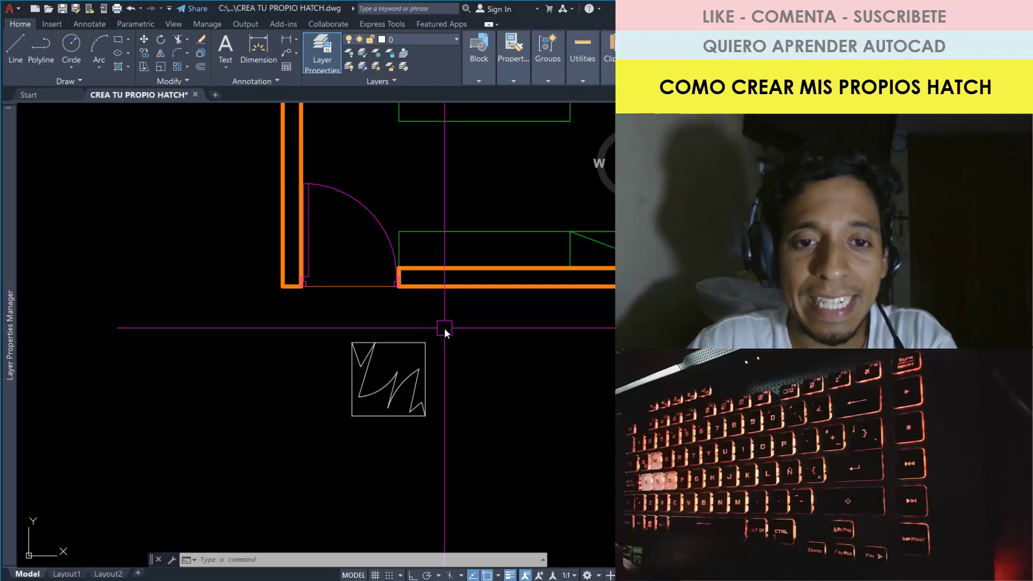
scroll(441, 351, "up", 2)
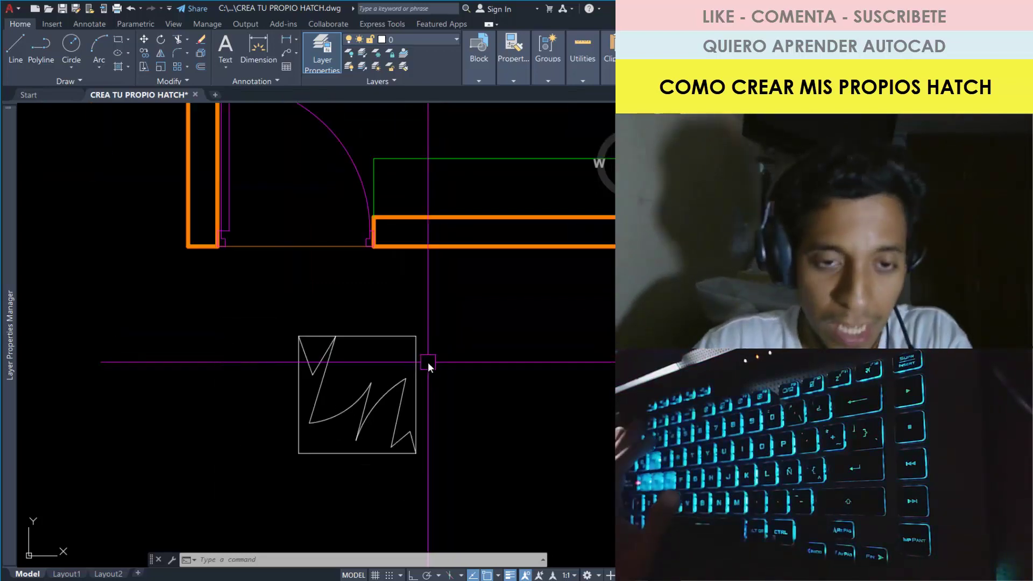
left_click(253, 307)
left_click(466, 477)
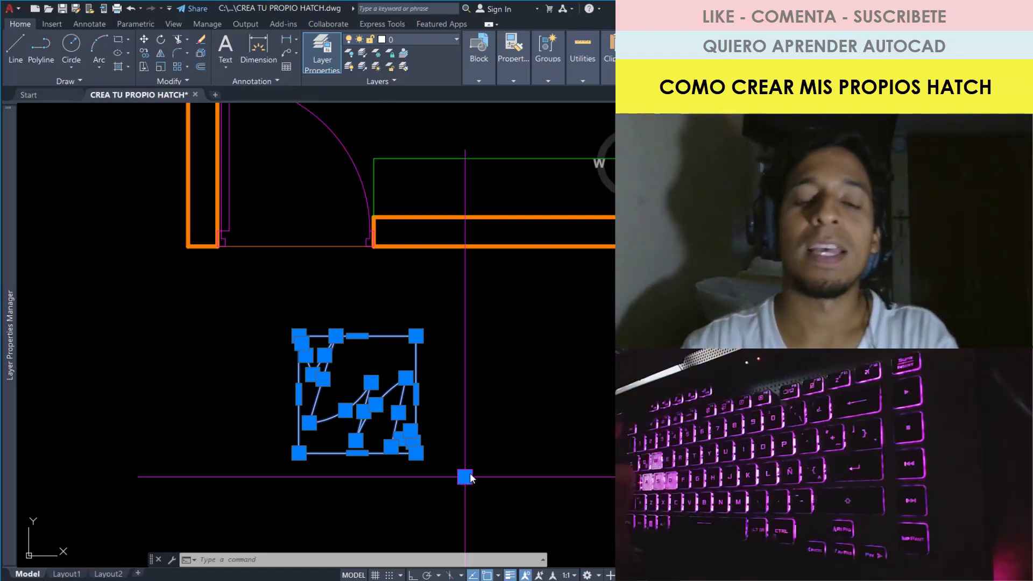
Explode the square and delete its top and right edges.
key("Escape")
key("Escape")
middle_click_drag(428, 357, 415, 354)
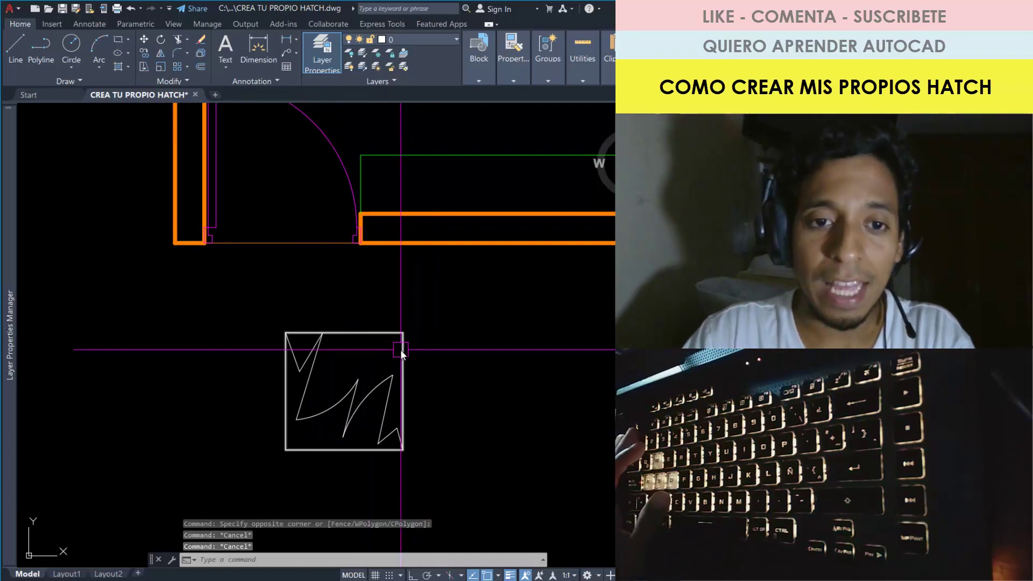
left_click(403, 348)
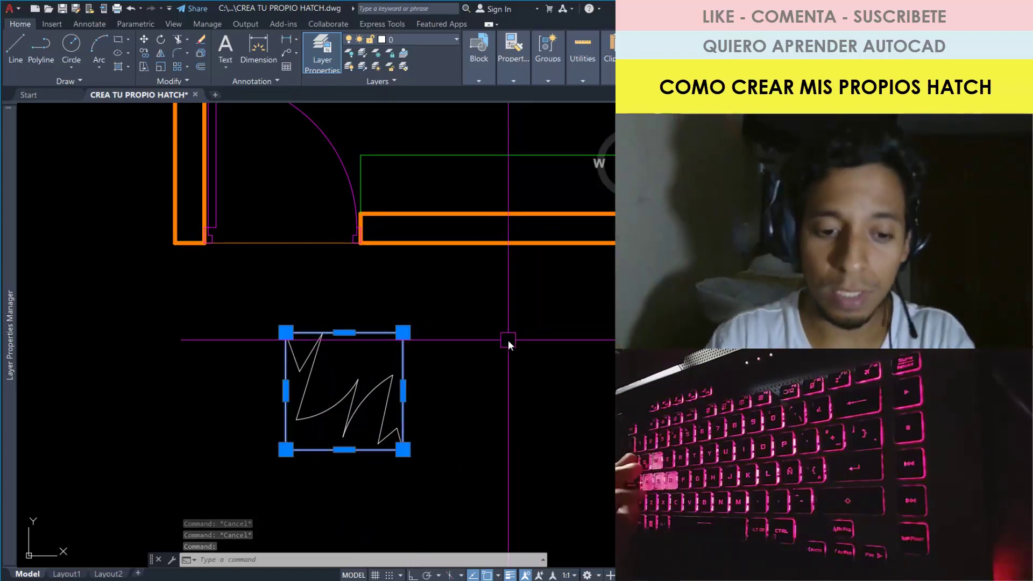
type("x")
key("Return")
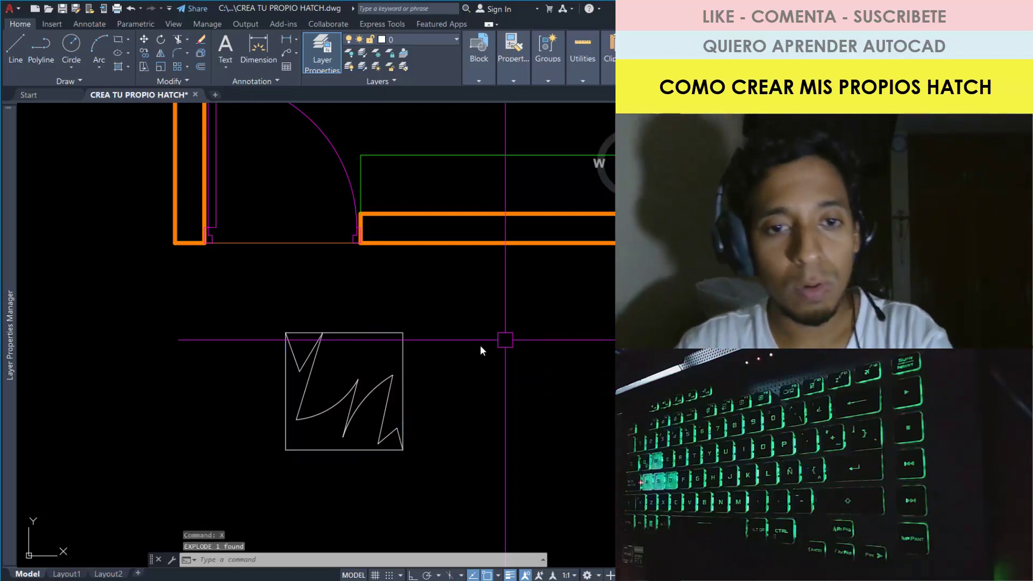
left_click(401, 351)
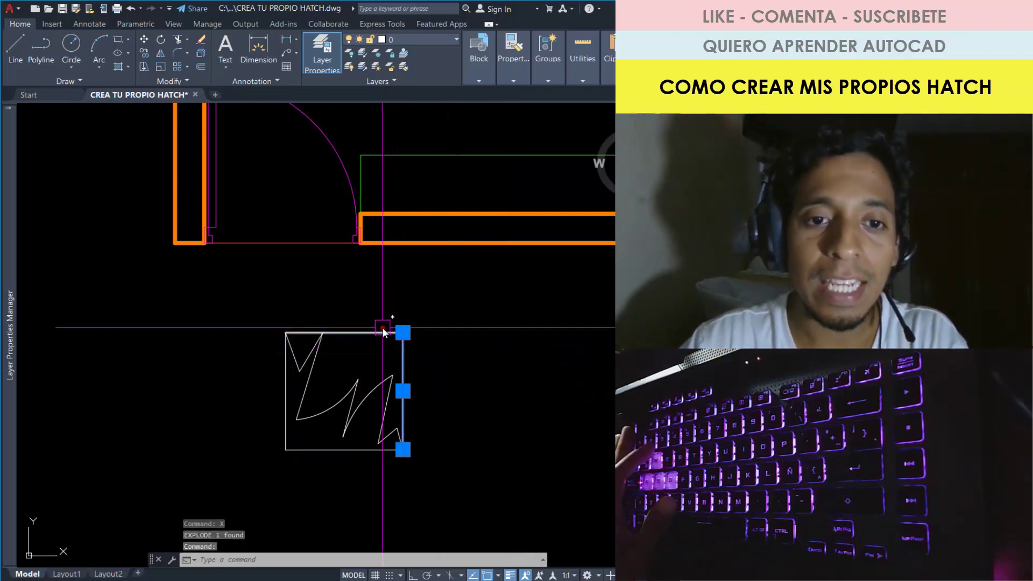
left_click(385, 332)
key("Delete")
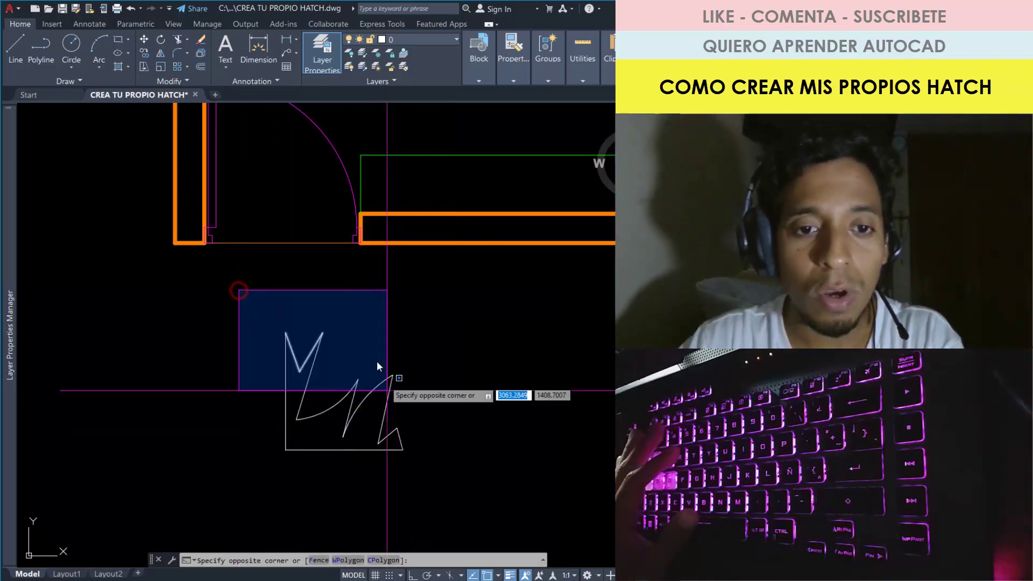
Select the zigzag motif and start moving it from a chosen base point.
scroll(379, 364, "down", 4)
left_click(420, 407)
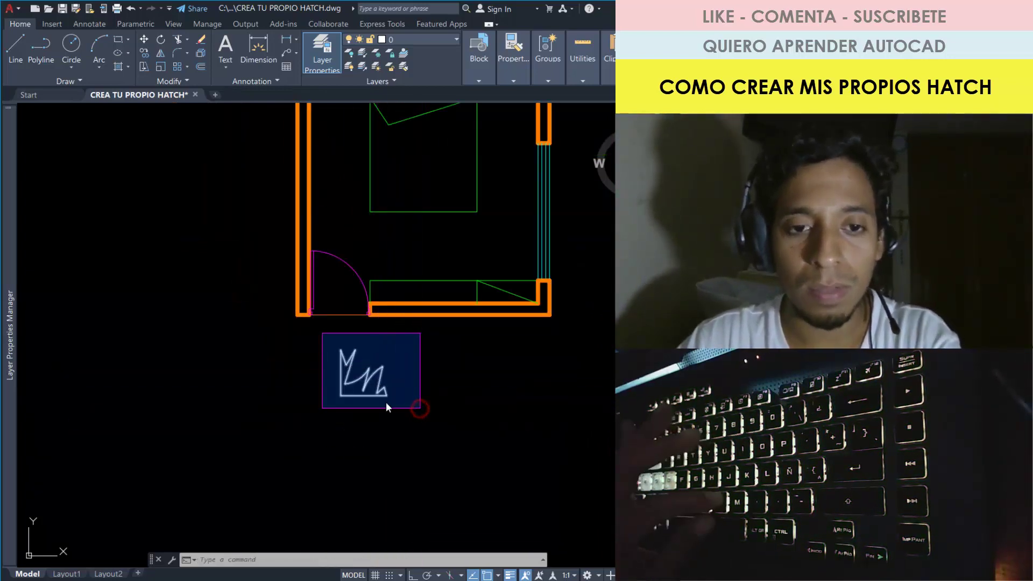
scroll(414, 363, "up", 2)
type("m")
key("Return")
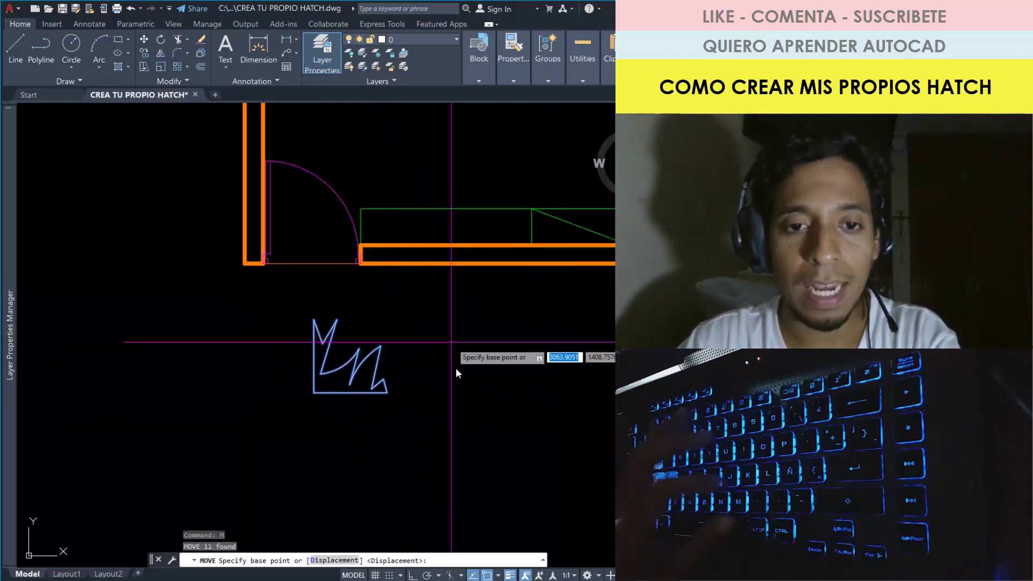
left_click(463, 363)
Place the moved motif, then copy it twice to the right to form a row of three.
left_click(300, 344)
left_click(211, 293)
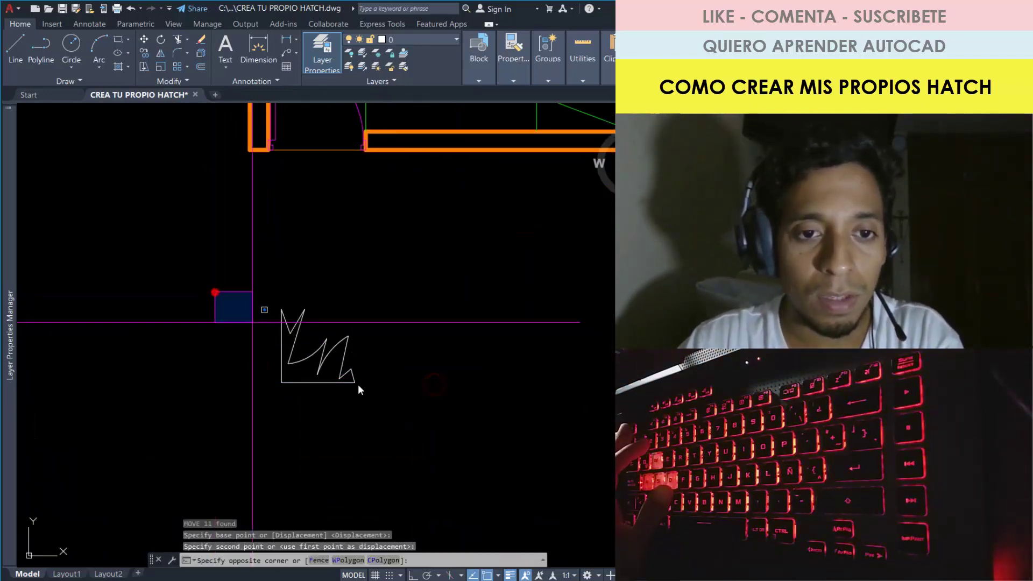
left_click(409, 426)
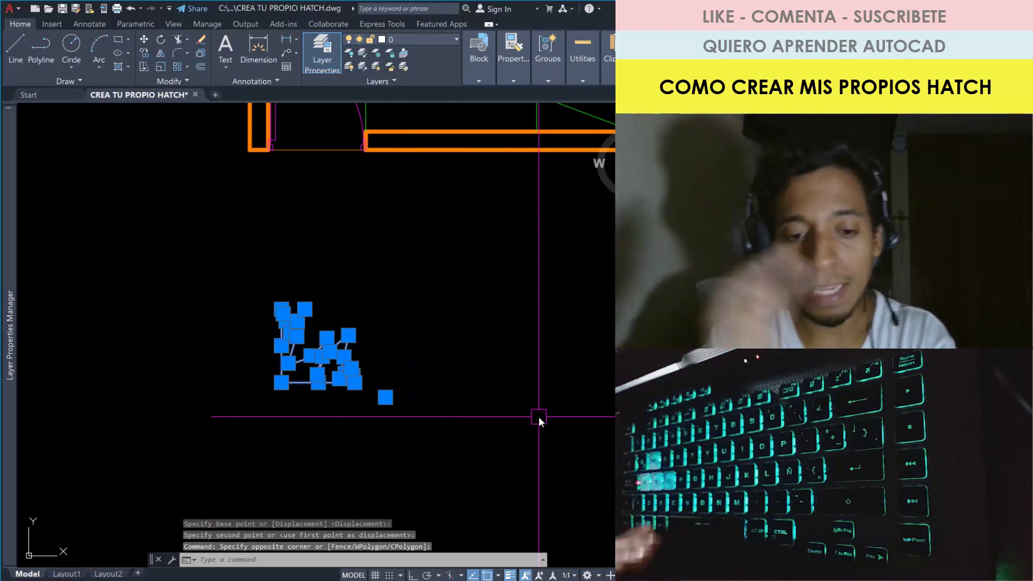
type("co")
key("Return")
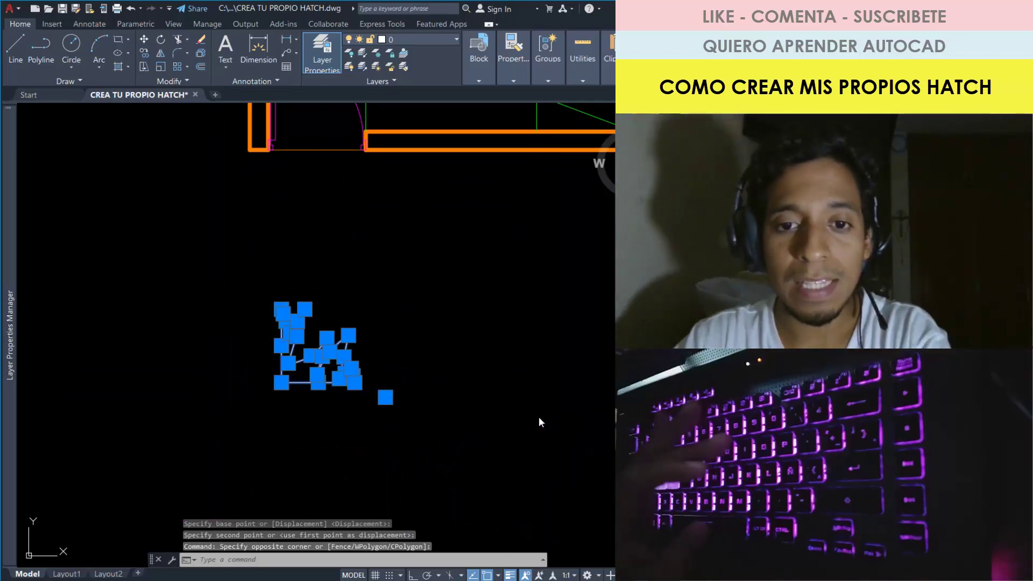
scroll(295, 394, "up", 2)
left_click(273, 371)
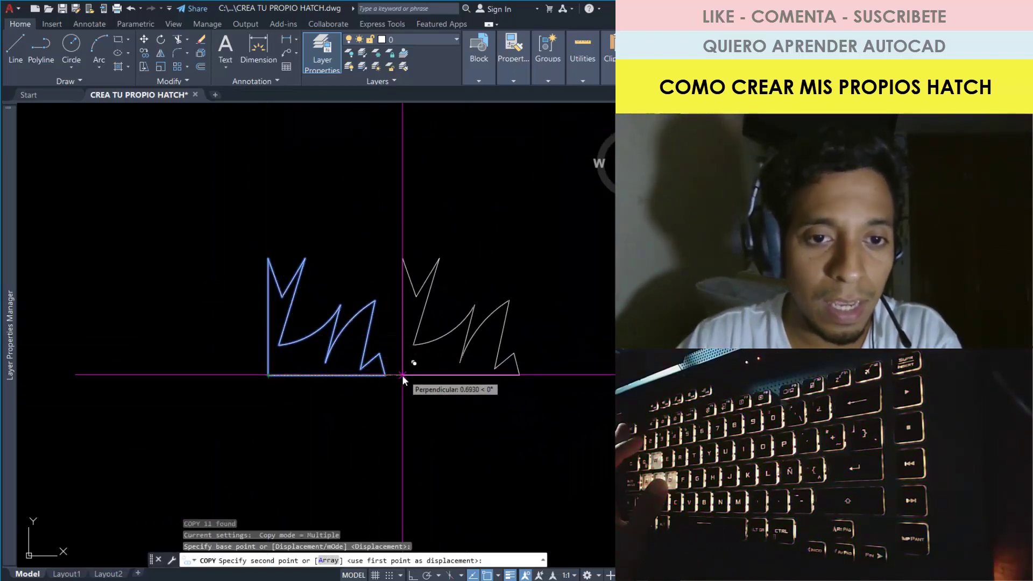
left_click(387, 376)
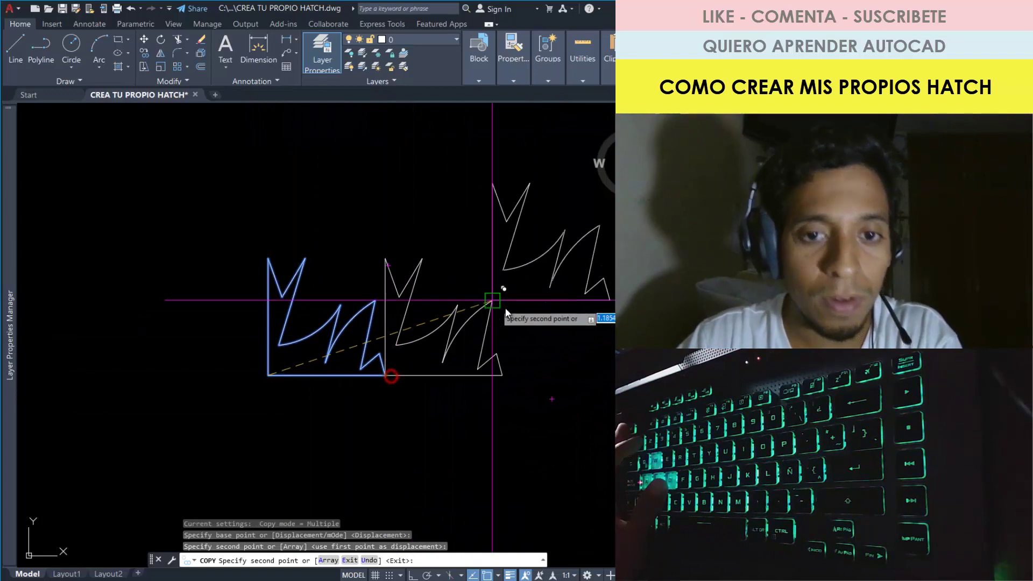
left_click(503, 377)
key("Escape")
scroll(325, 281, "down", 2)
Copy the row of three tiles twice upward to complete a 3x3 grid.
left_click(224, 247)
left_click(560, 385)
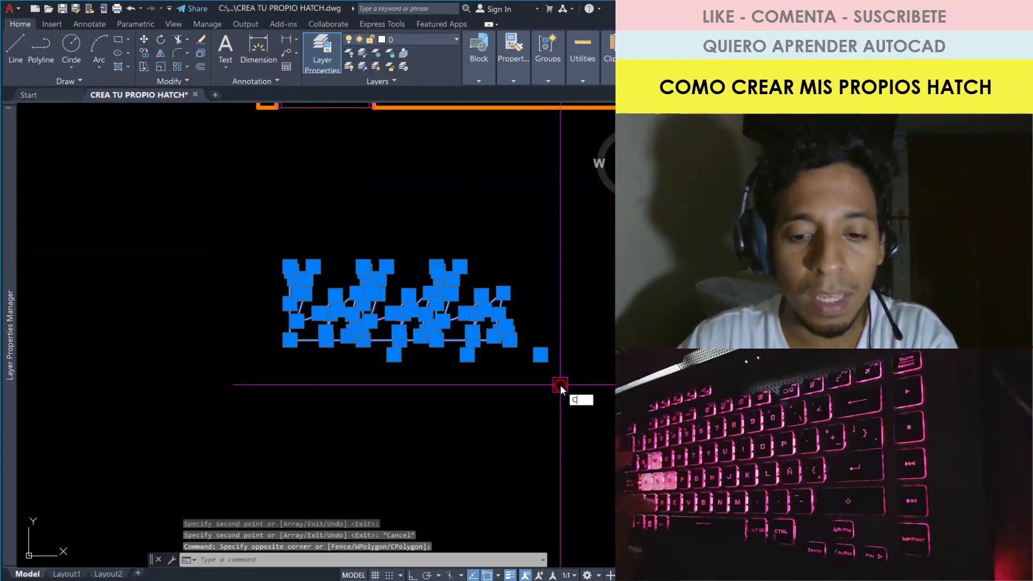
type("cp")
key("Return")
left_click(290, 340)
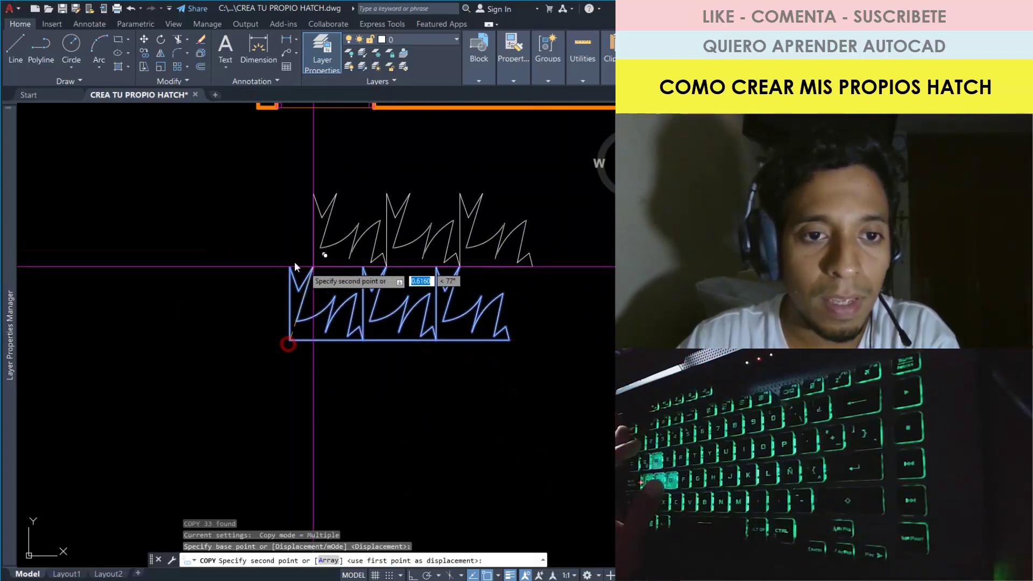
left_click(289, 267)
left_click(290, 194)
key("Escape")
Inspect the grid and window-select the lines of the middle tile.
scroll(408, 305, "down", 1)
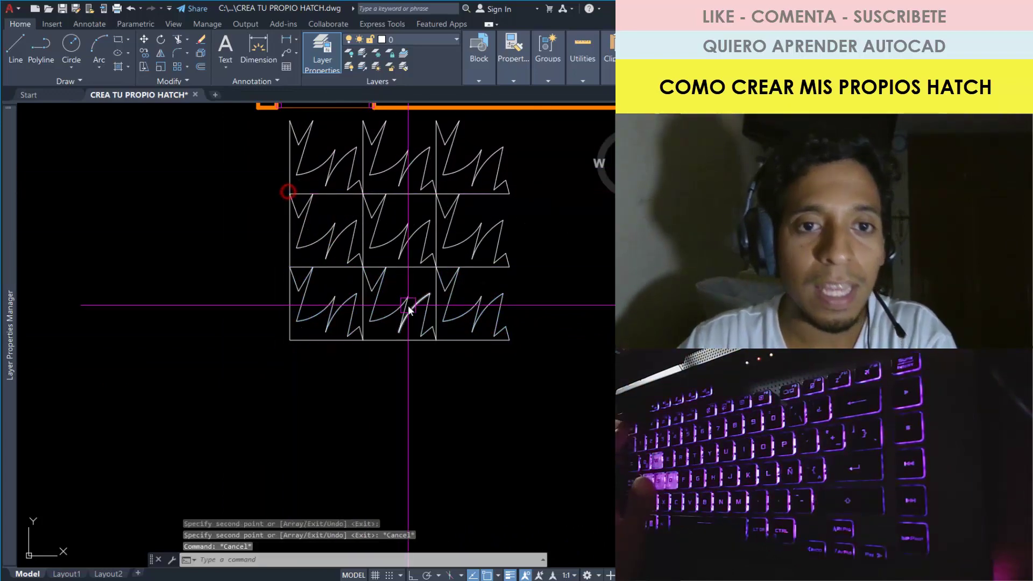
scroll(498, 240, "down", 1)
scroll(453, 304, "up", 1)
scroll(410, 310, "up", 2)
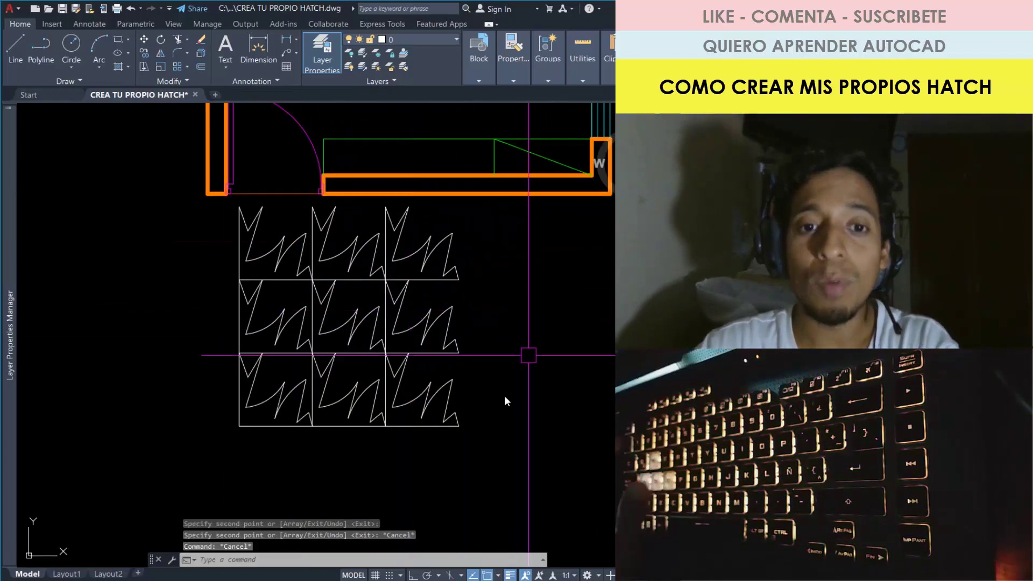
scroll(465, 368, "up", 3)
scroll(479, 401, "down", 3)
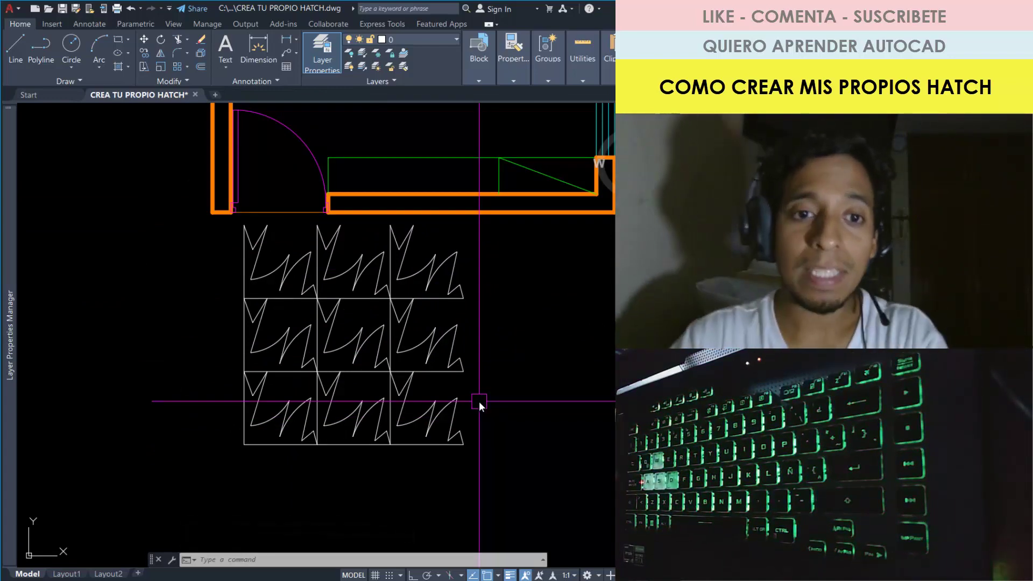
scroll(340, 306, "up", 2)
scroll(232, 230, "up", 2)
left_click(250, 220)
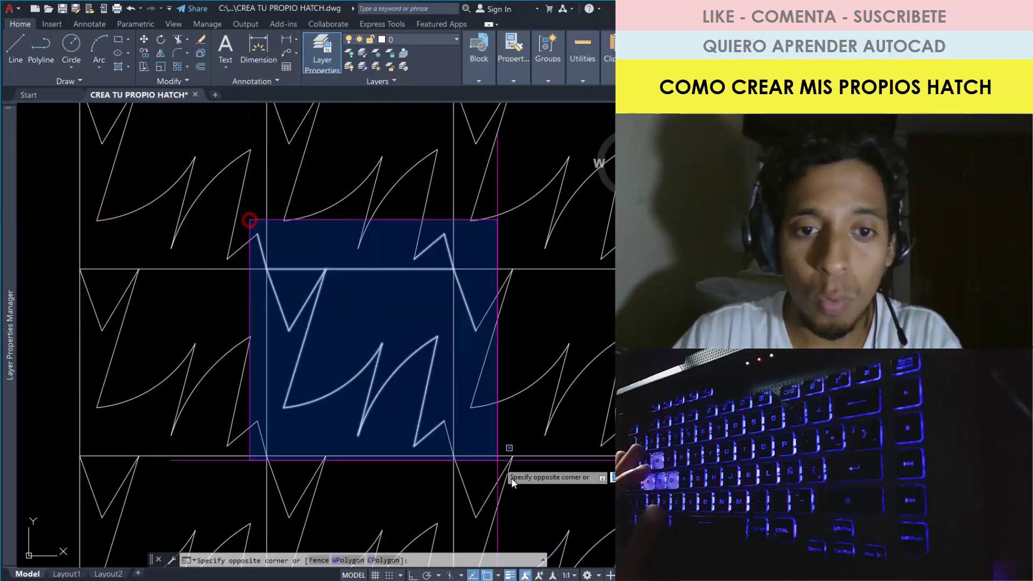
left_click(511, 477)
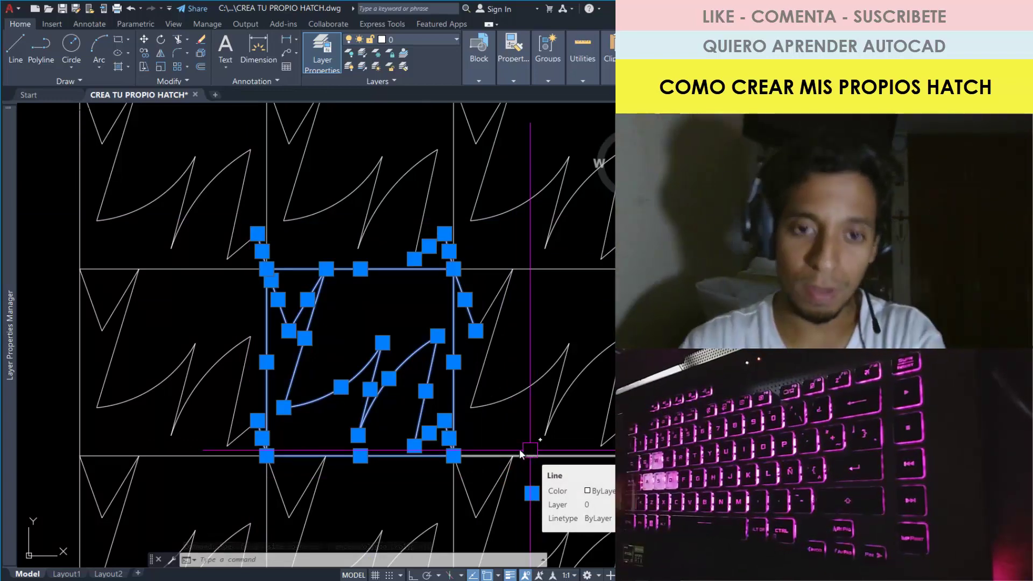
scroll(531, 450, "down", 5)
Undo the copies to get back to a single zigzag tile.
key("Escape")
key("Escape")
key("ctrl+z")
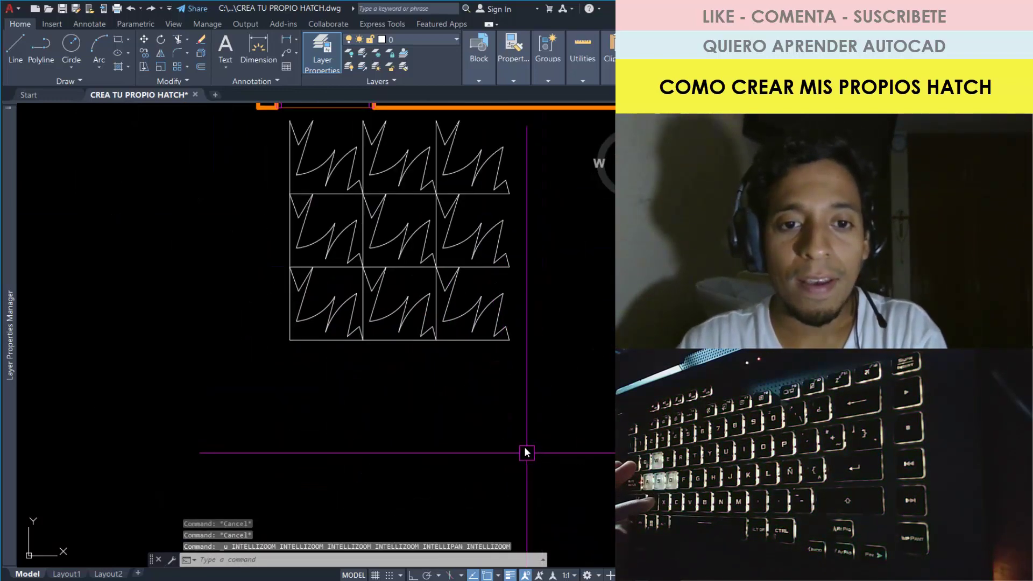
key("ctrl+z")
key("ctrl+z")
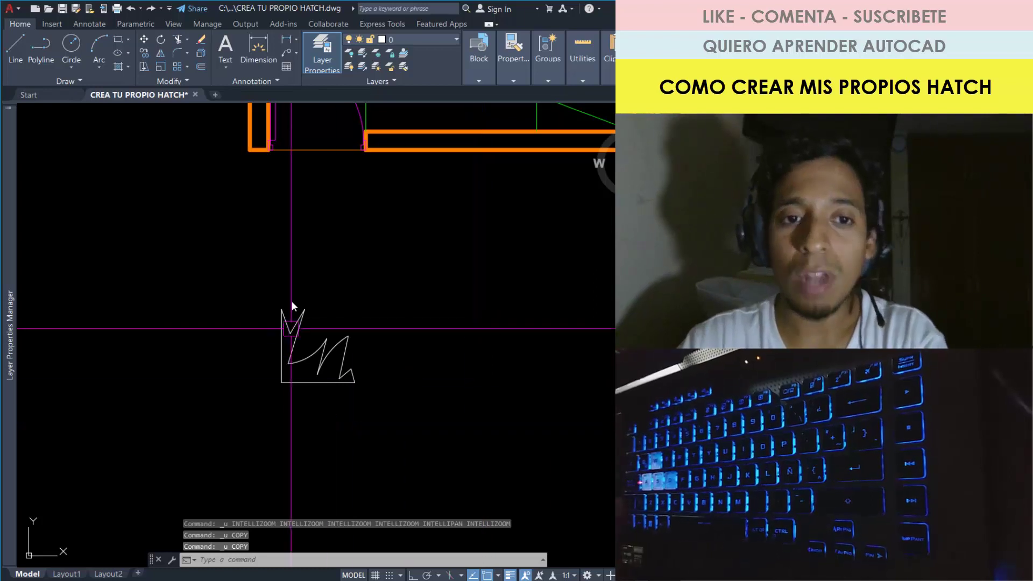
scroll(299, 299, "up", 2)
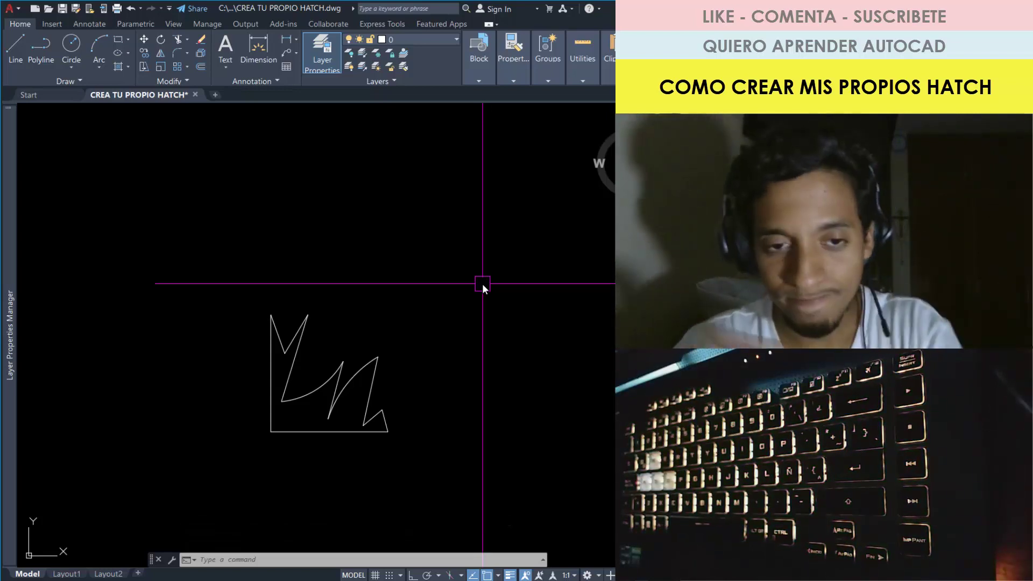
scroll(378, 349, "down", 4)
Move the motif up and right beneath the bedroom walls, then reselect it.
left_click(281, 300)
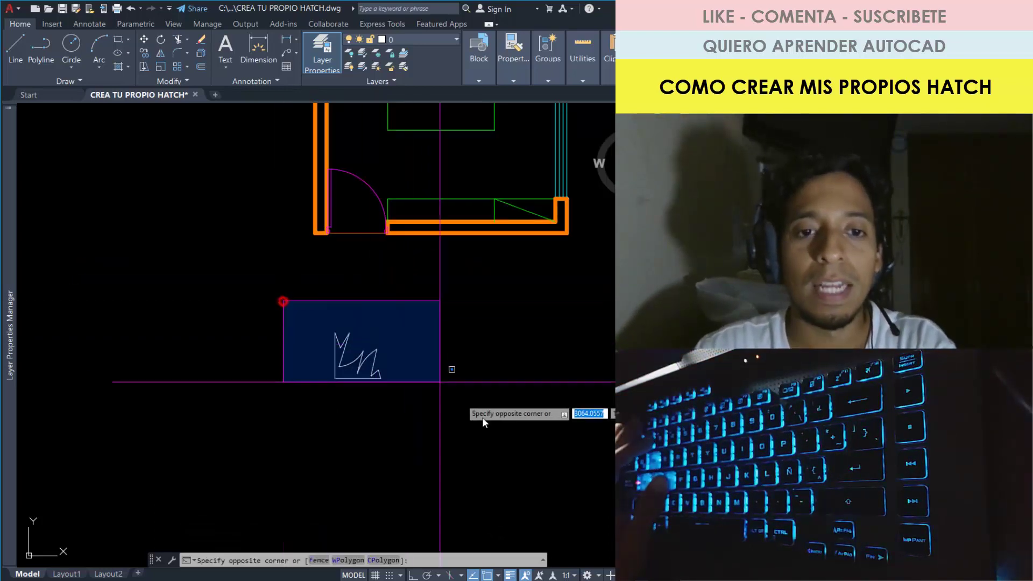
left_click(468, 393)
type("m")
key("Return")
left_click(439, 429)
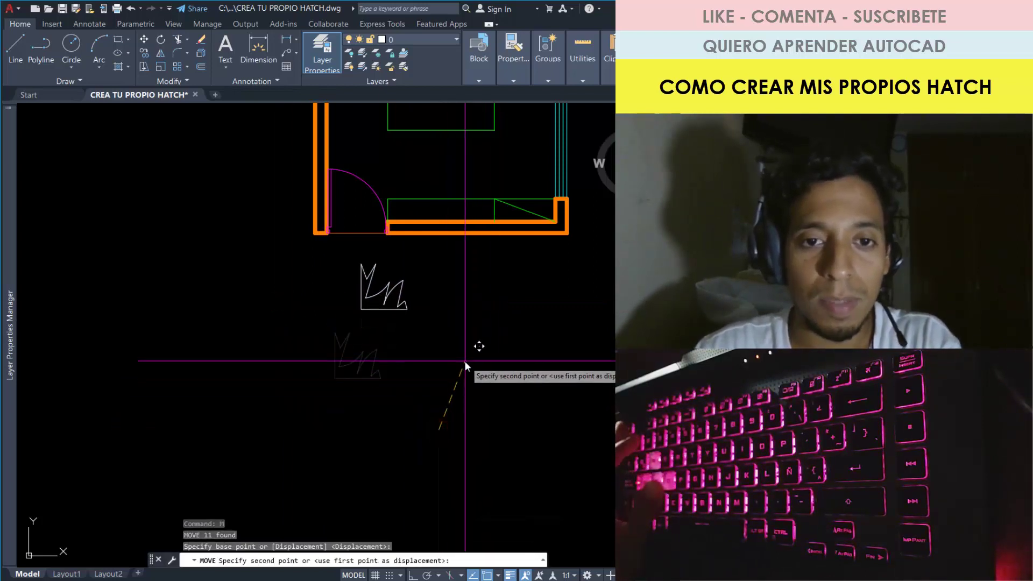
left_click(463, 361)
scroll(411, 256, "up", 4)
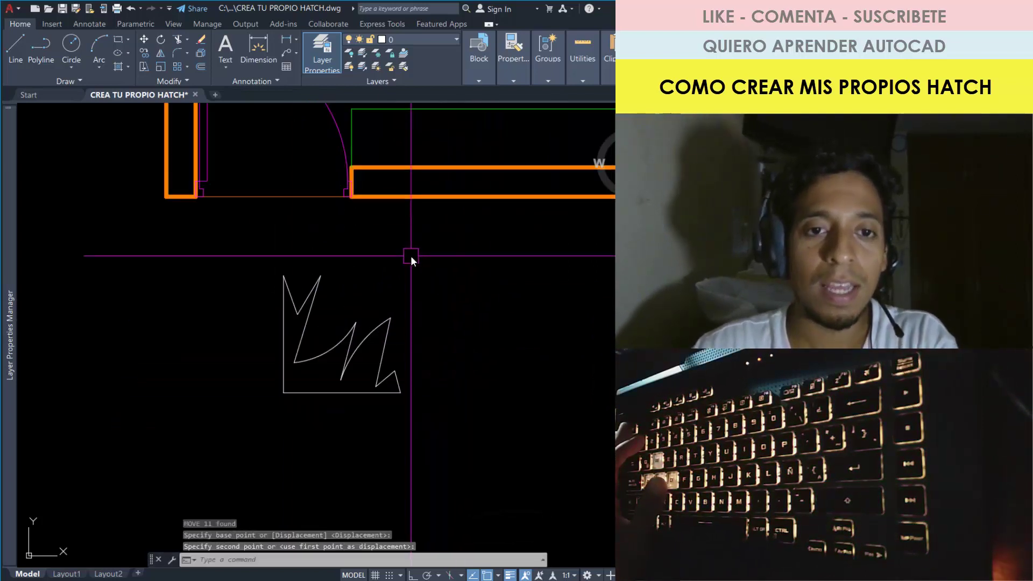
left_click(224, 238)
left_click(460, 431)
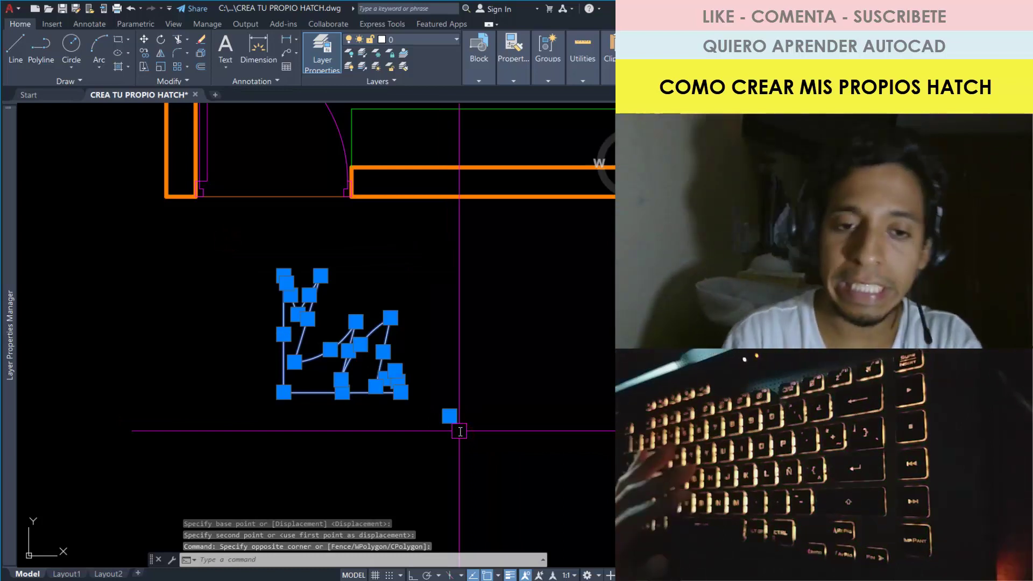
Define block POR_1 from the 11 motif objects, based at the lower-left corner.
type("B")
key("Return")
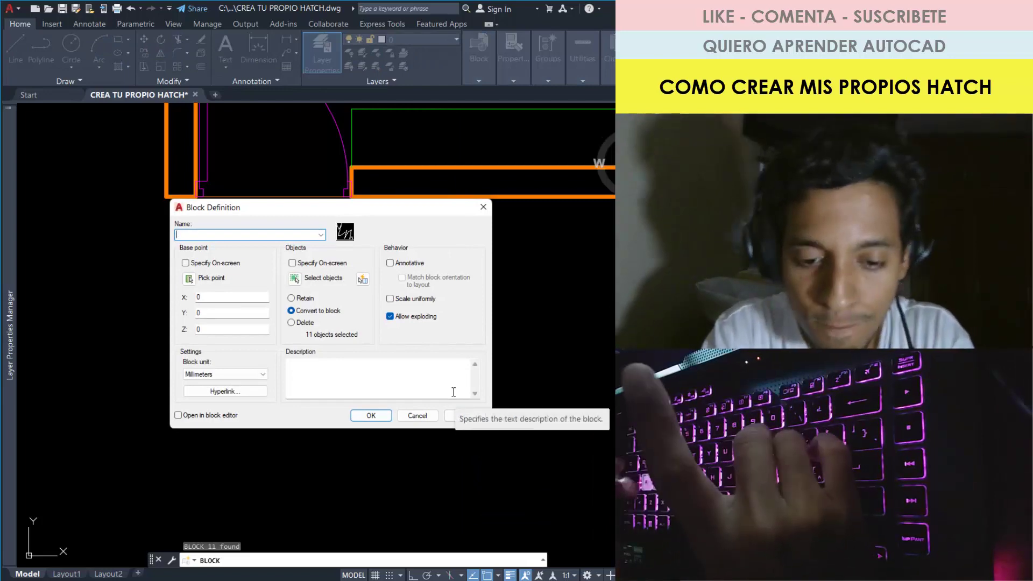
type("POR")
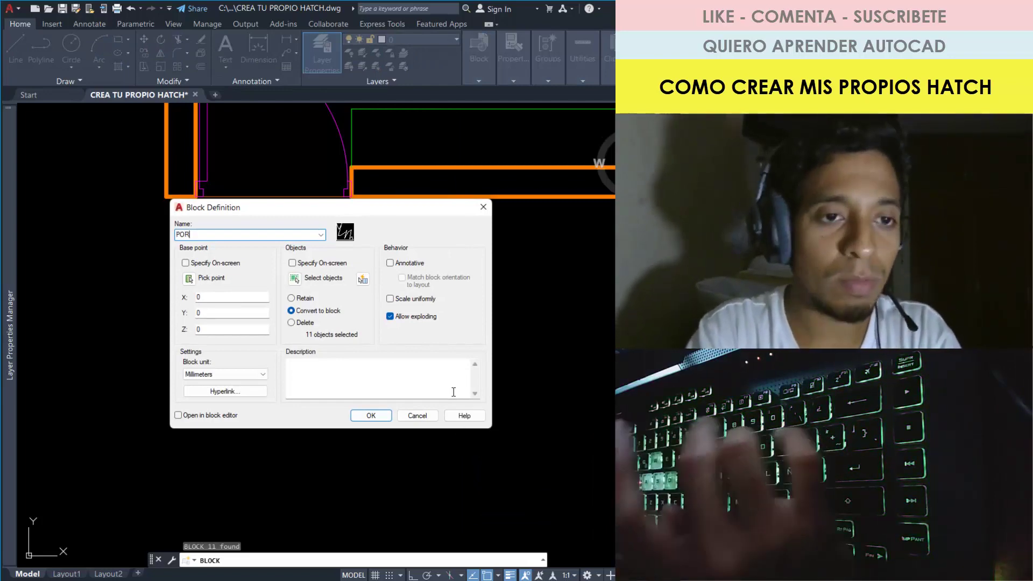
type("_")
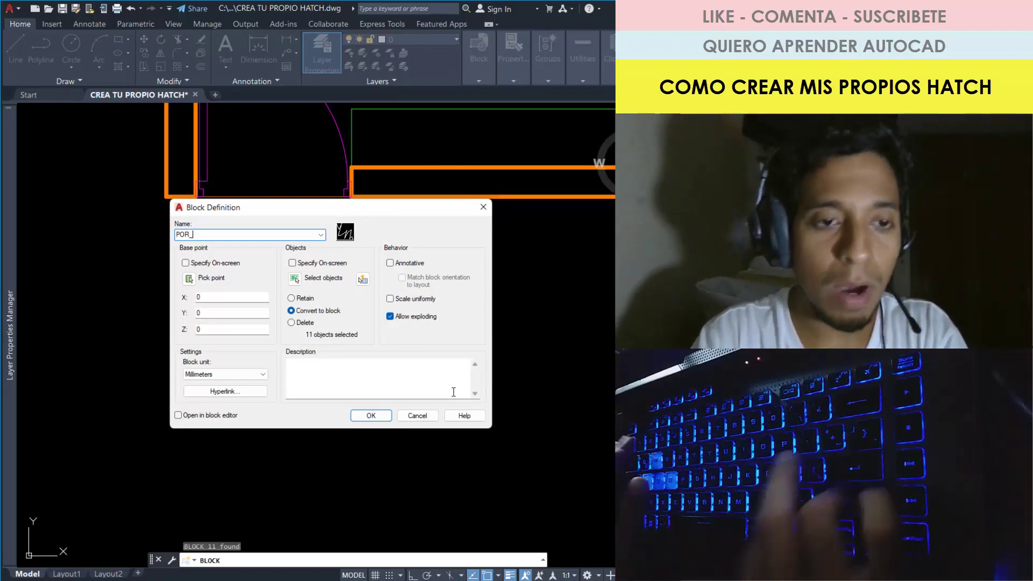
type("1")
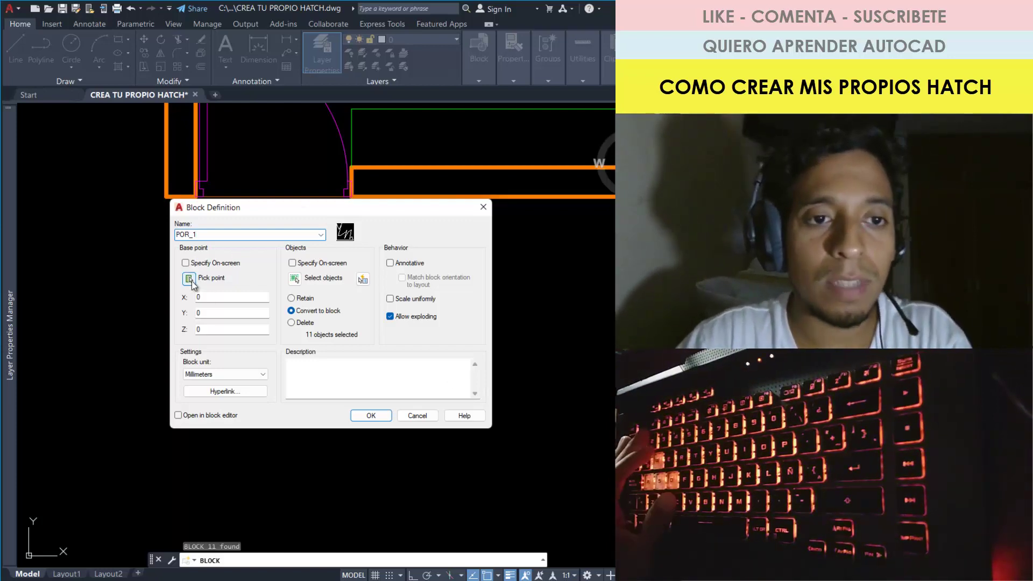
left_click(188, 278)
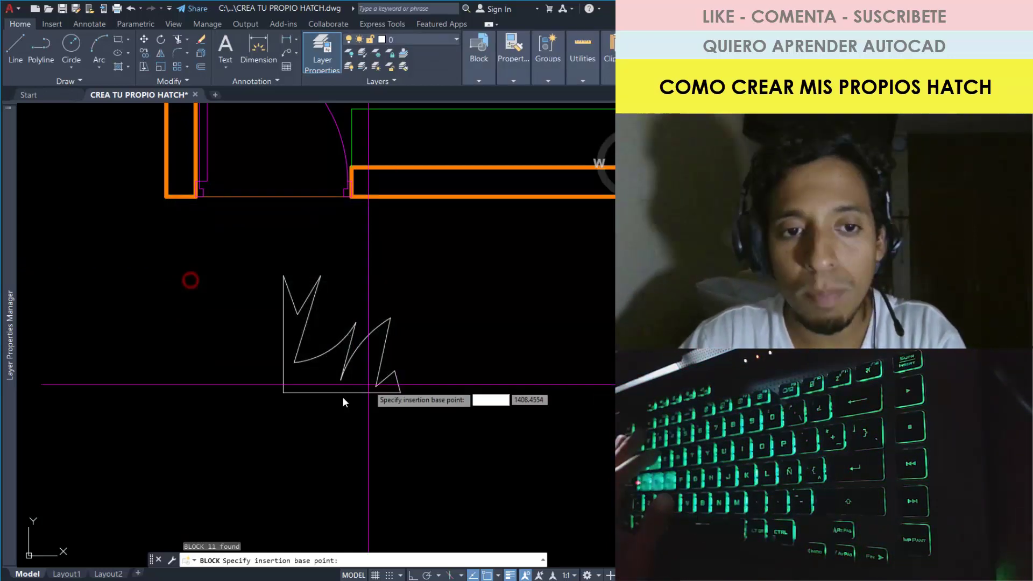
left_click(287, 393)
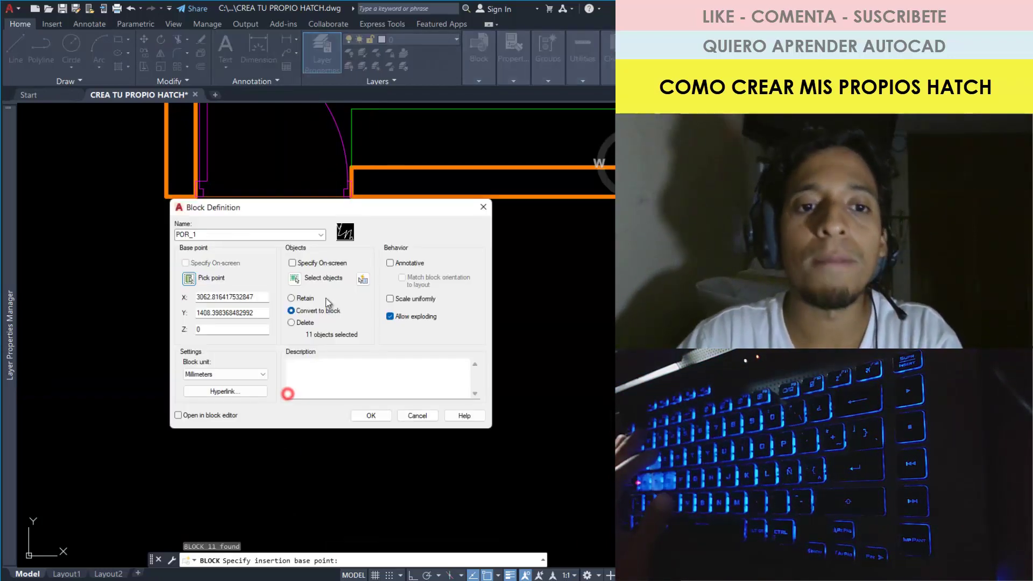
left_click(382, 415)
left_click(376, 338)
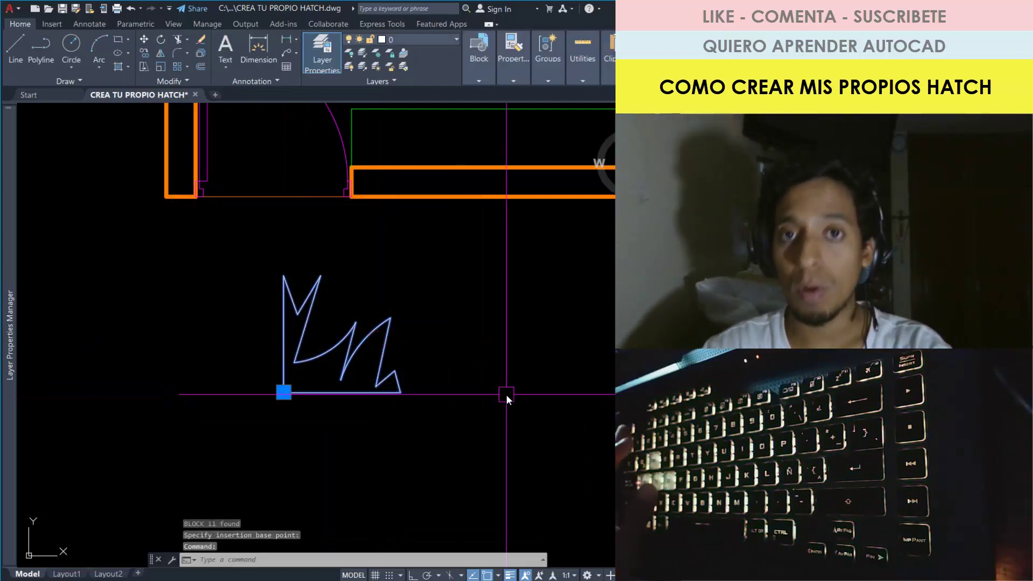
key("Escape")
middle_click_drag(443, 404, 435, 434)
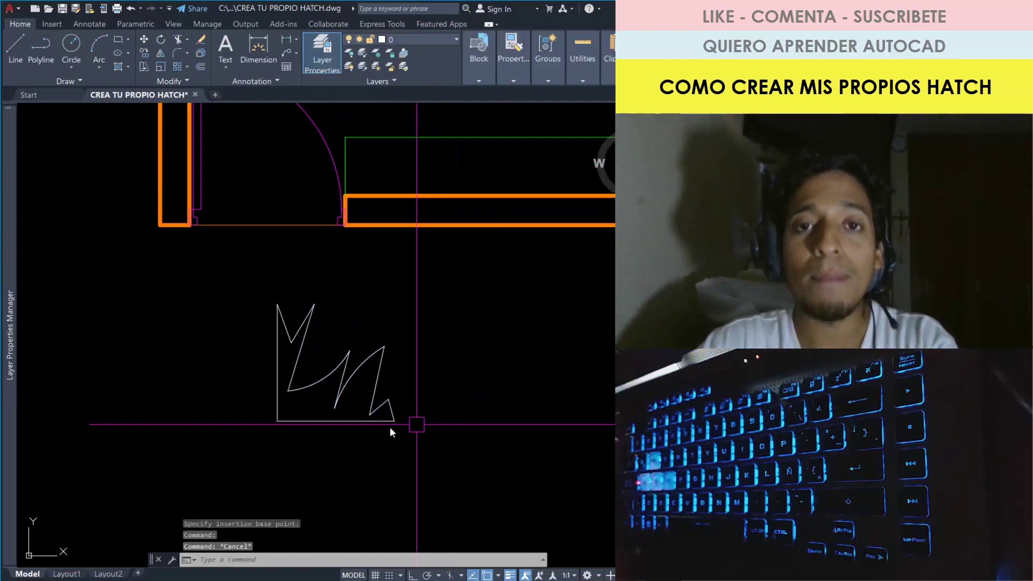
Zoom out to show the whole bedroom and run SUPERHATCH with SUP.
scroll(389, 427, "down", 2)
scroll(372, 379, "down", 2)
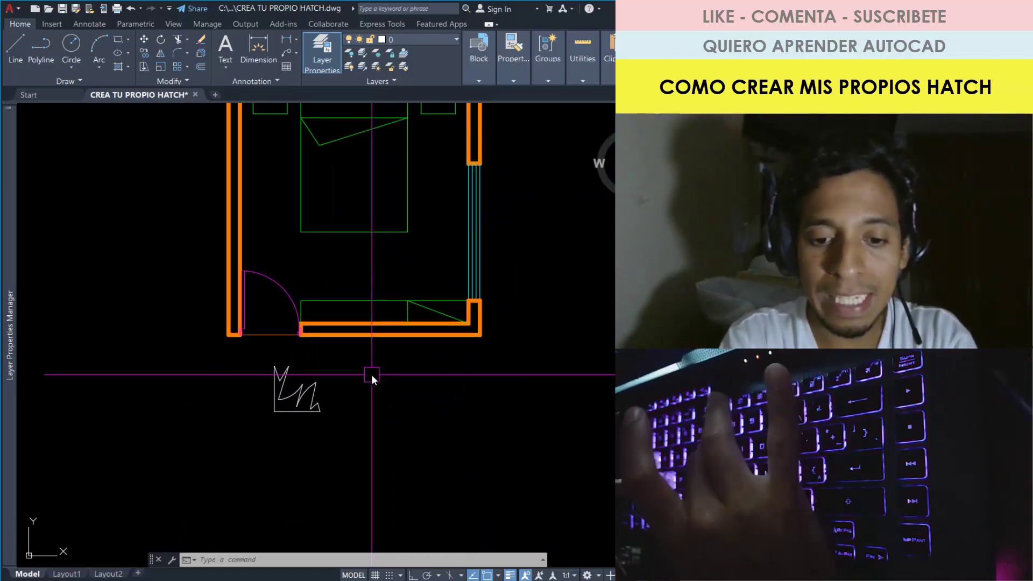
type("SUP")
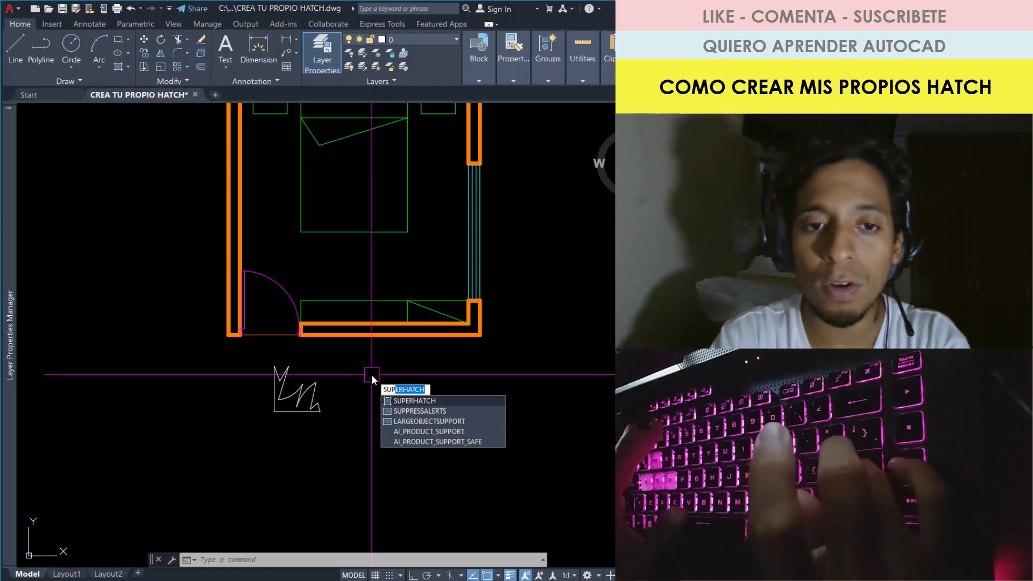
key("Return")
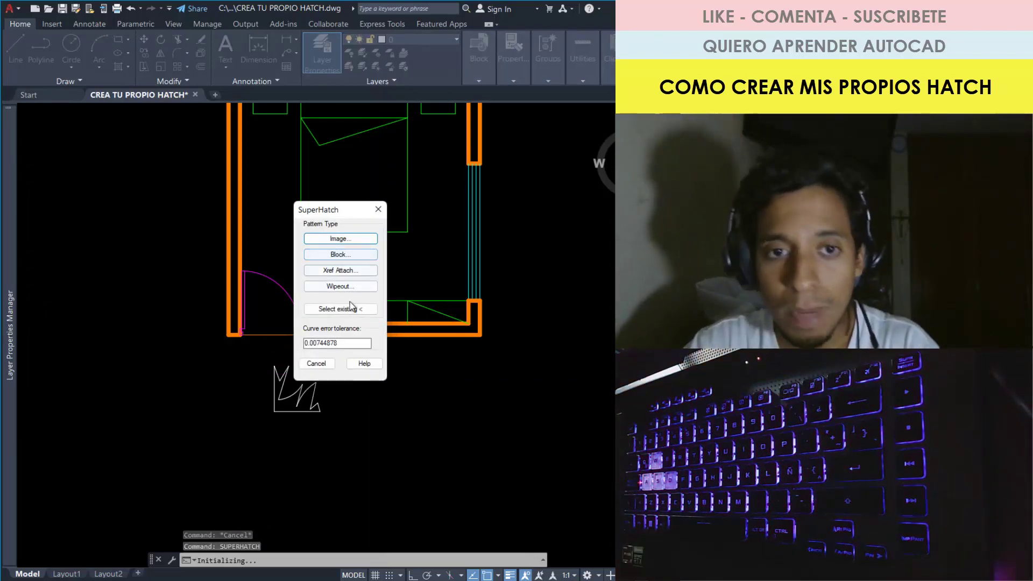
Choose Block as the pattern type, select POR_1 from the defined blocks, and accept.
left_click(340, 255)
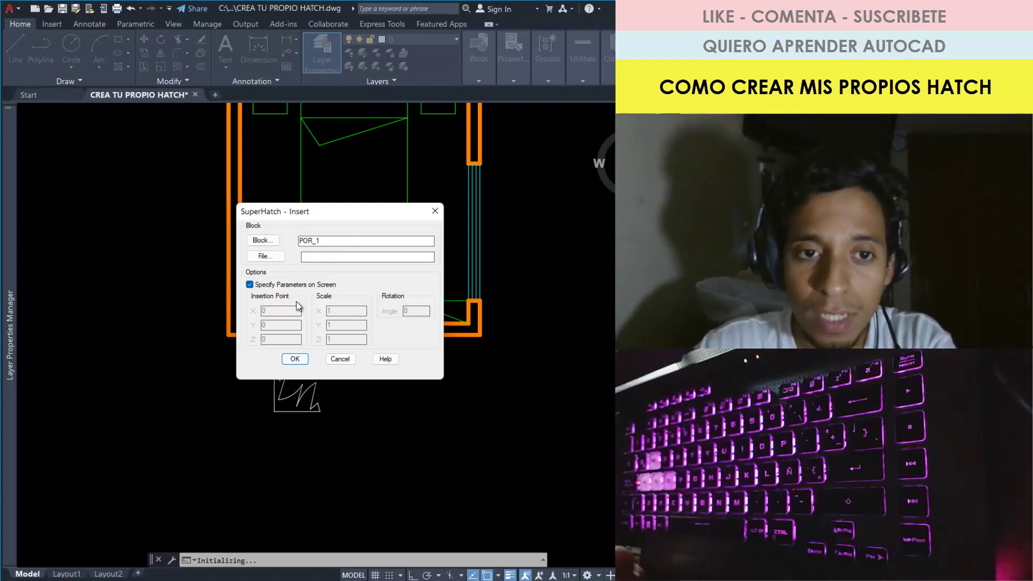
left_click(275, 241)
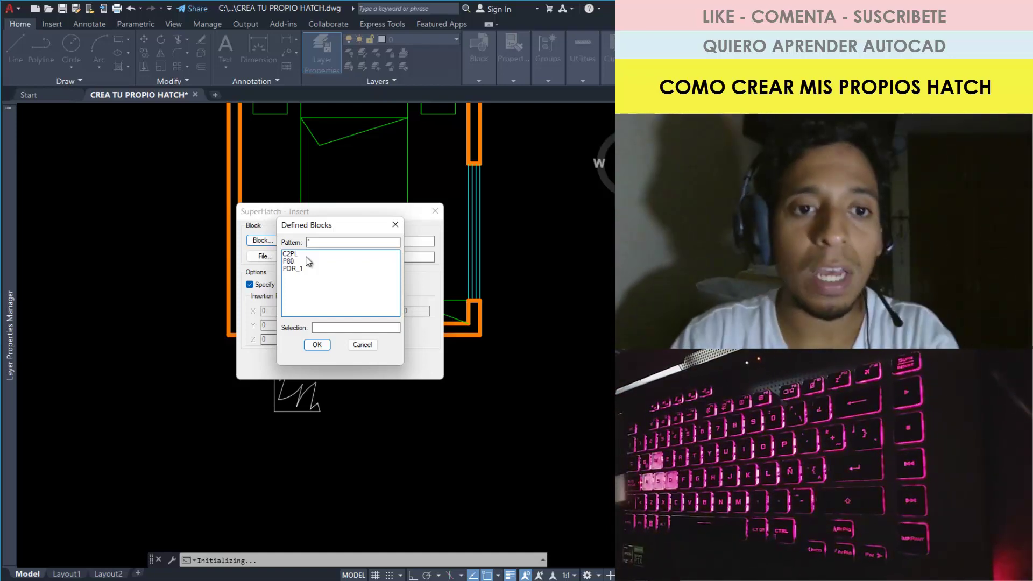
left_click(289, 269)
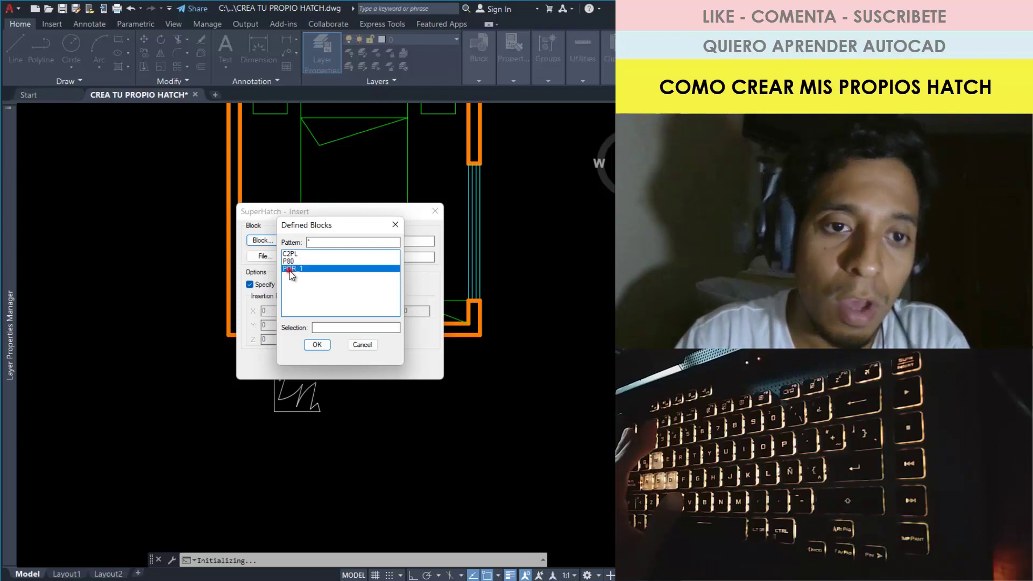
left_click(321, 345)
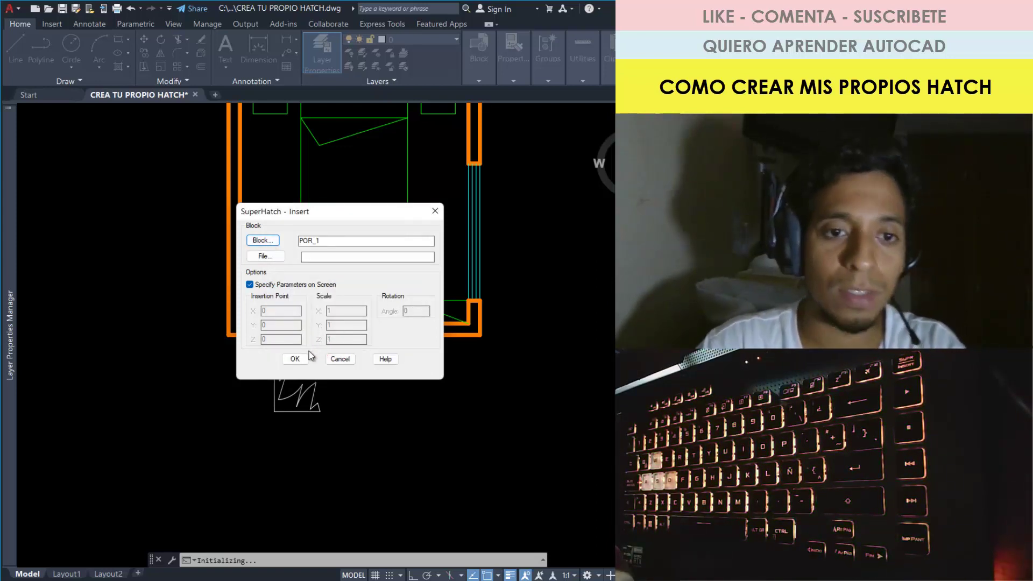
left_click(293, 359)
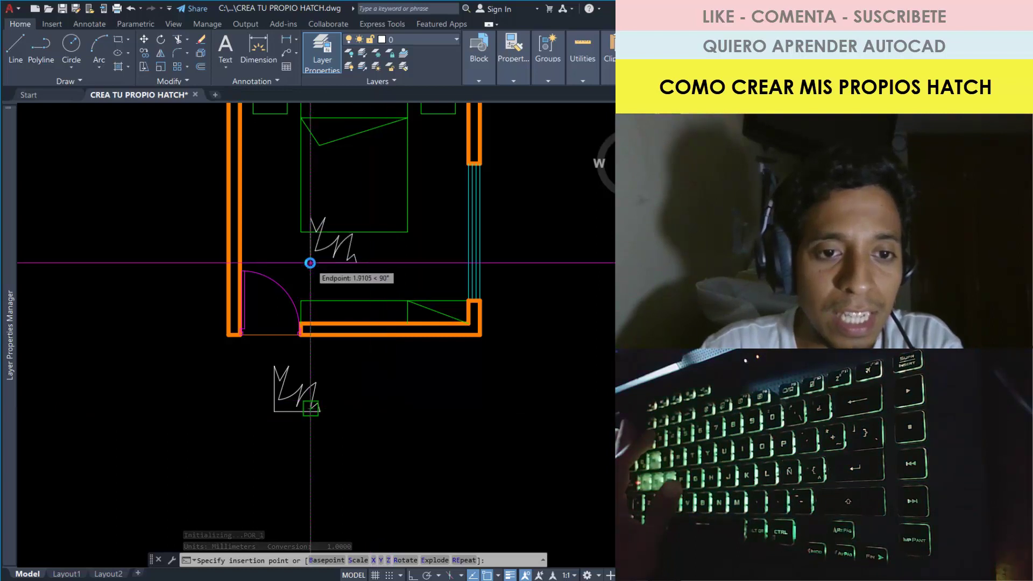
Zoom to the door corner and set the POR_1 insertion point at the inner lower-left corner.
scroll(322, 312, "down", 2)
scroll(296, 383, "up", 2)
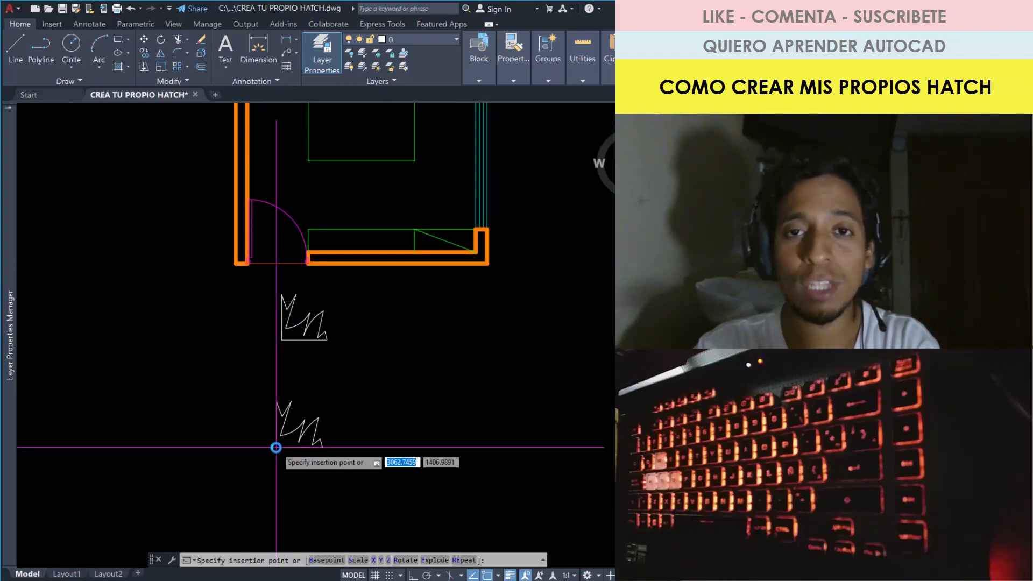
scroll(249, 368, "down", 2)
scroll(257, 414, "up", 2)
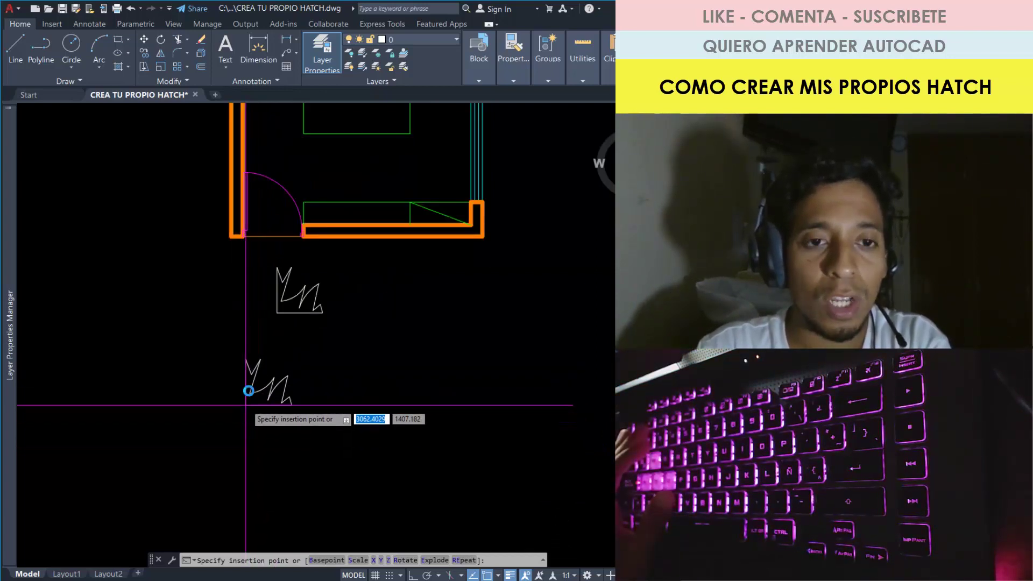
middle_click_drag(260, 400, 265, 448)
scroll(276, 342, "down", 4)
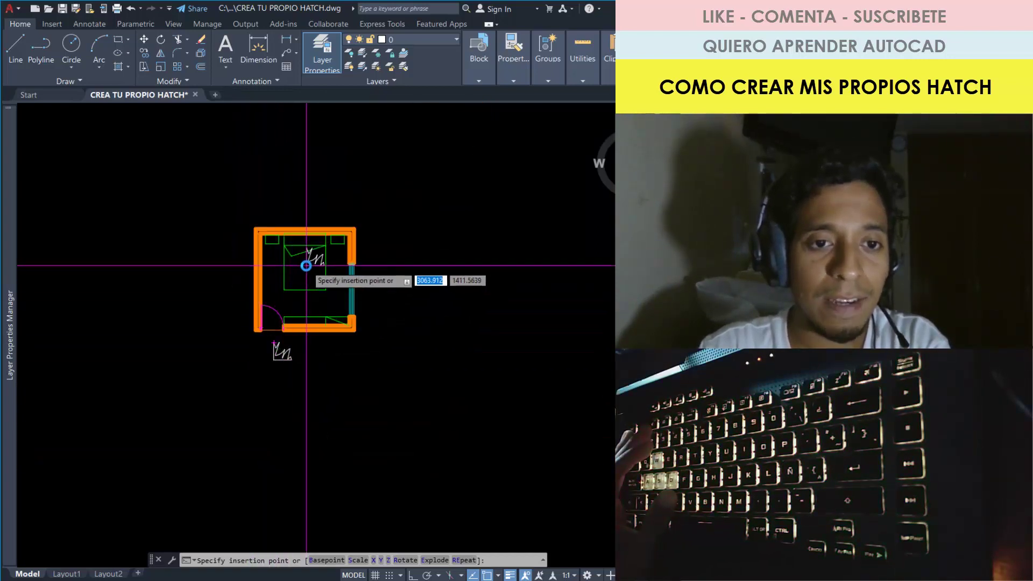
scroll(291, 328, "up", 2)
scroll(250, 365, "up", 2)
scroll(267, 332, "up", 2)
scroll(191, 387, "up", 2)
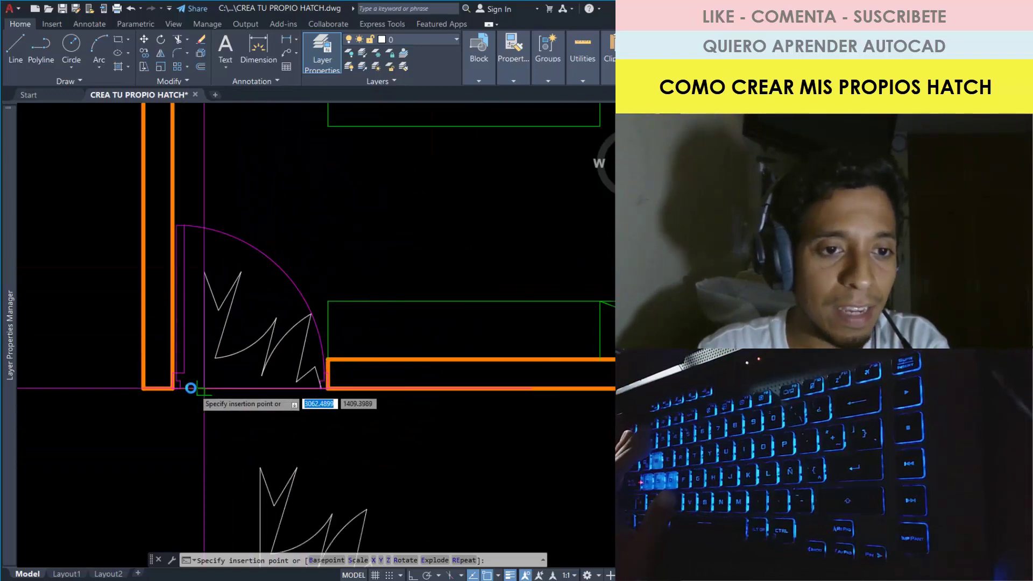
scroll(184, 392, "up", 2)
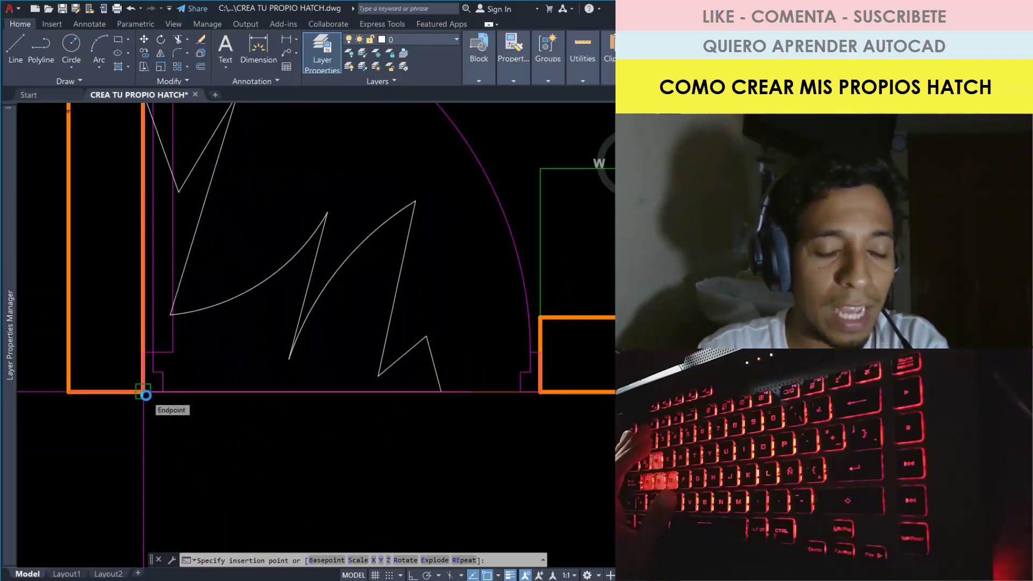
left_click(146, 395)
scroll(226, 415, "down", 2)
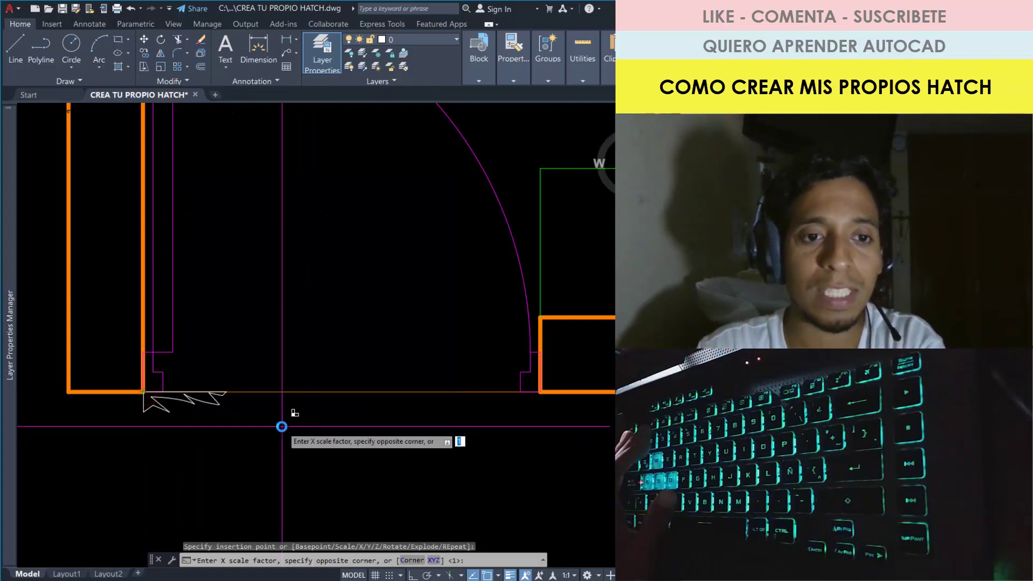
scroll(284, 426, "down", 2)
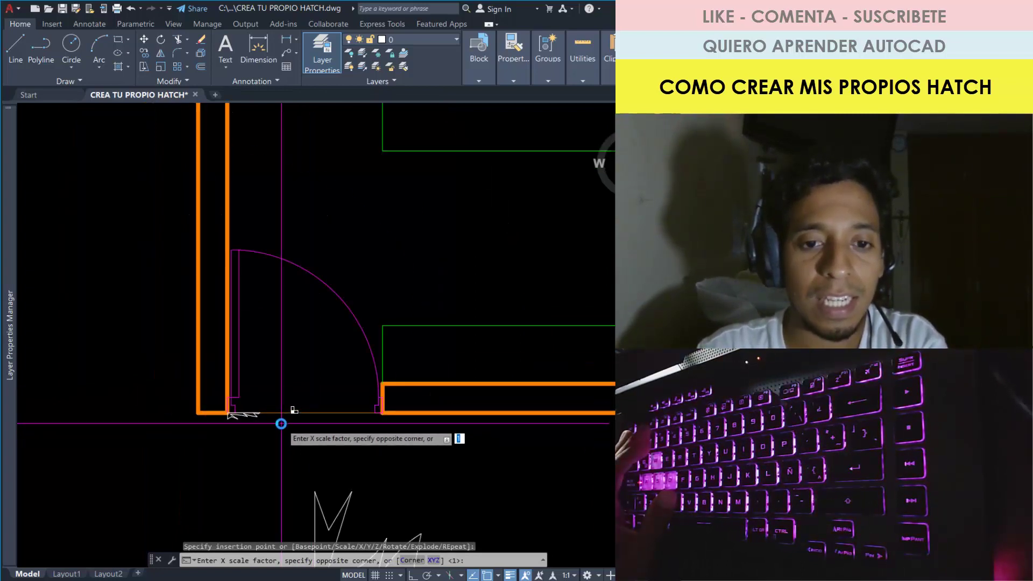
scroll(281, 423, "down", 4)
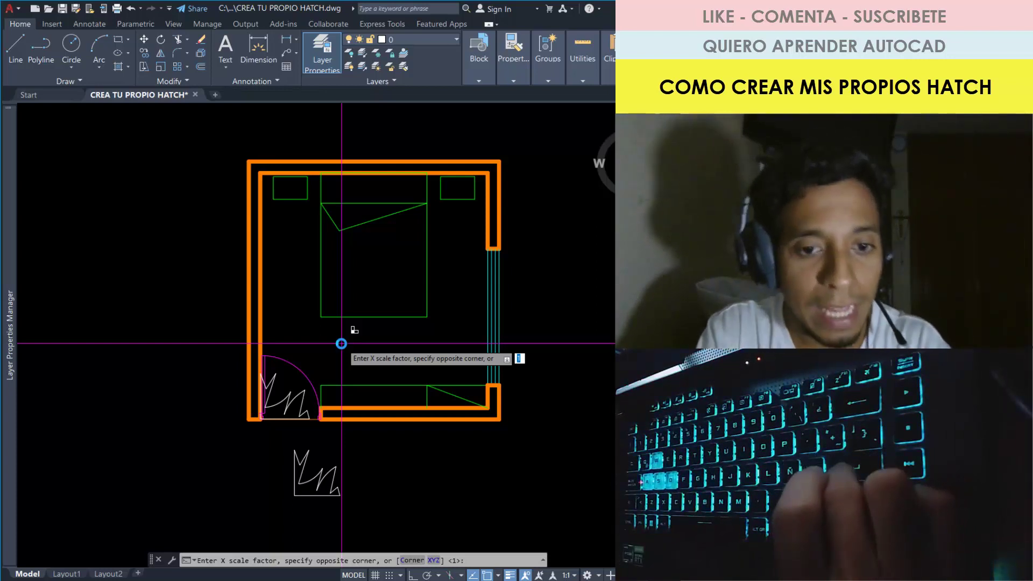
Accept X and Y scale 1, rotation 0, and the block's extents as tile spacing.
key("Return")
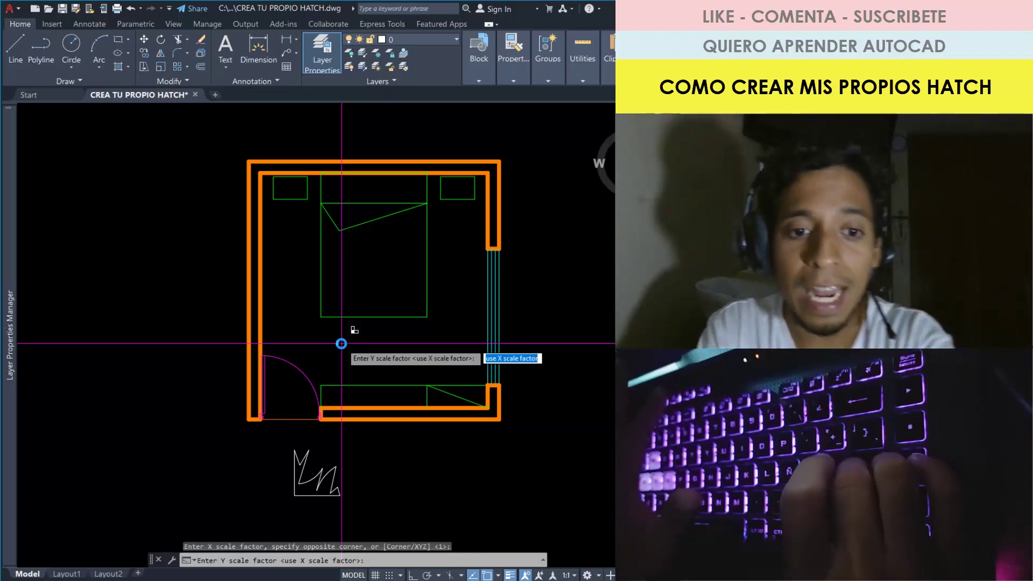
key("Return")
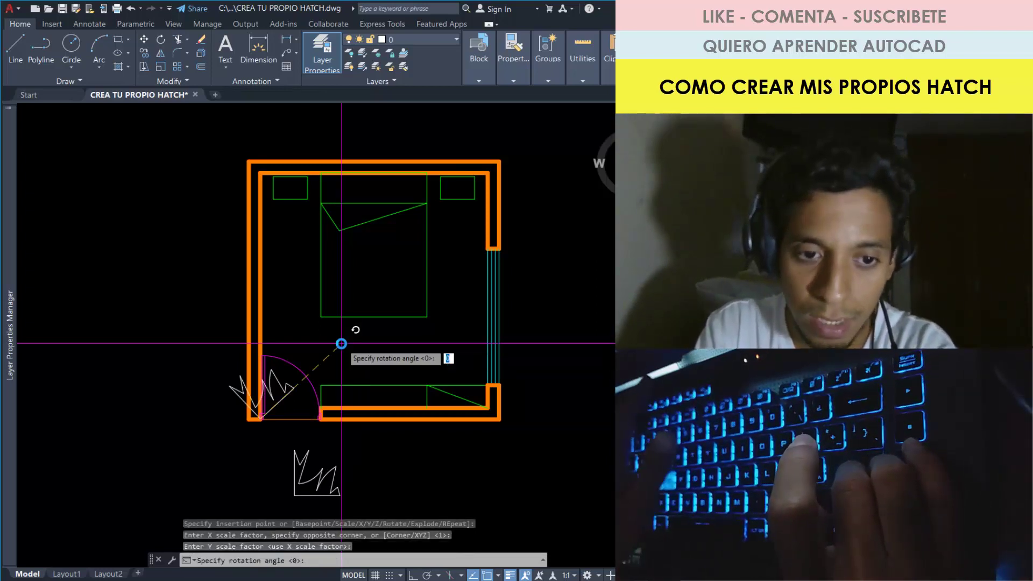
key("Return")
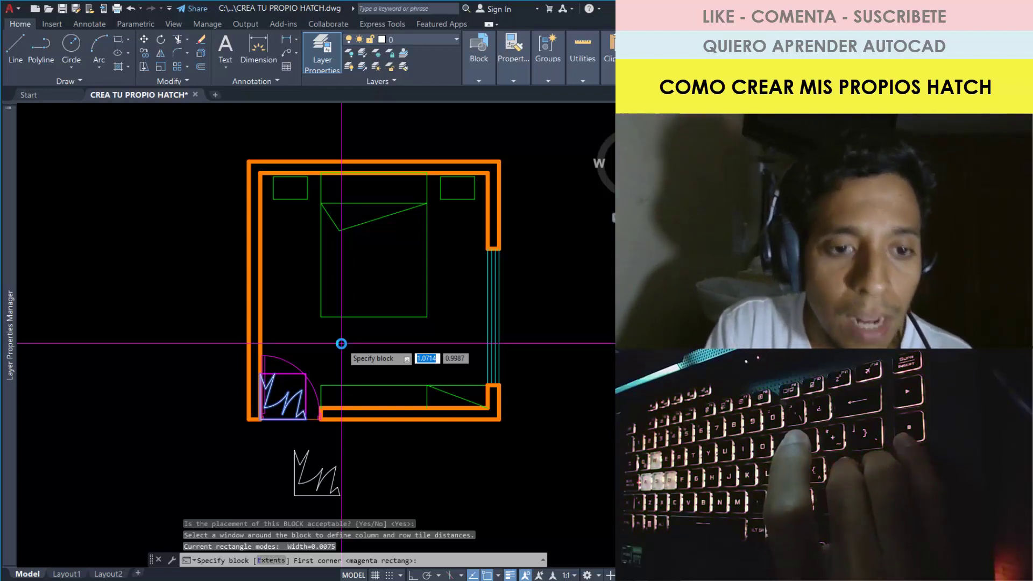
key("Return")
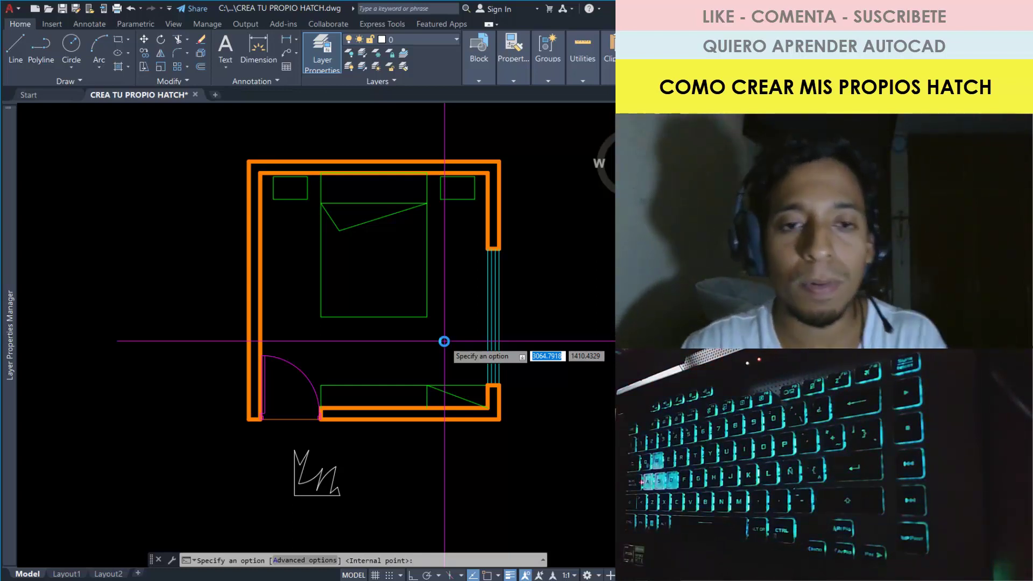
Pick an internal point inside the door swing area and finish the POR_1 floor fill.
left_click(295, 394)
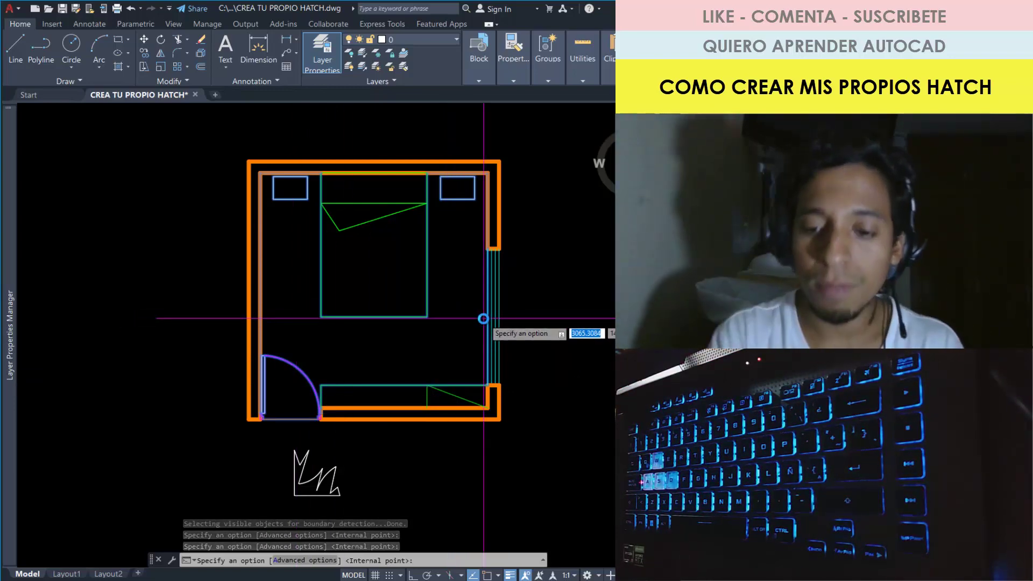
key("Return")
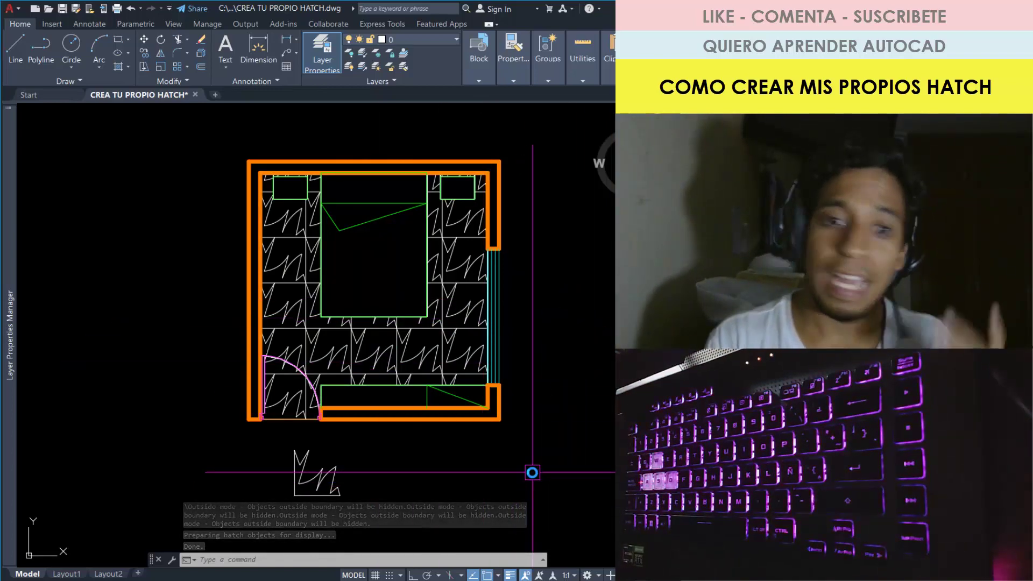
Delete the loose zigzag sample lying below the floor plan.
scroll(493, 340, "down", 2)
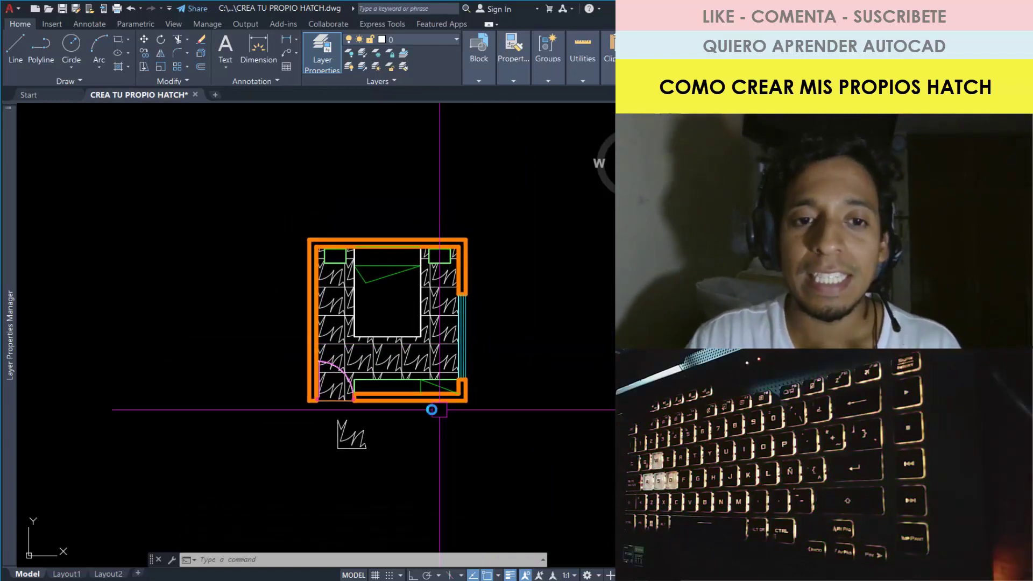
scroll(431, 411, "up", 2)
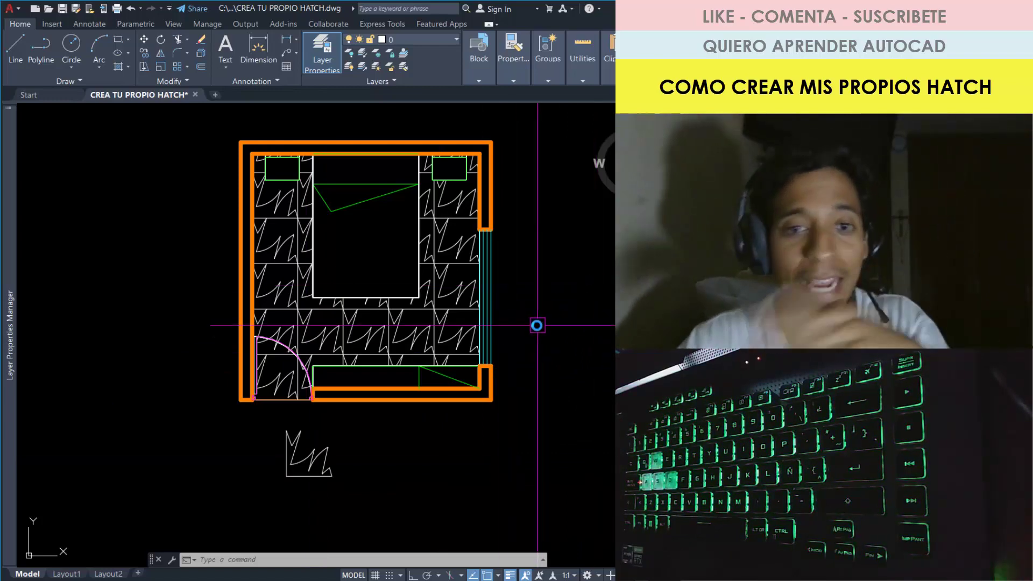
middle_click_drag(528, 341, 537, 359)
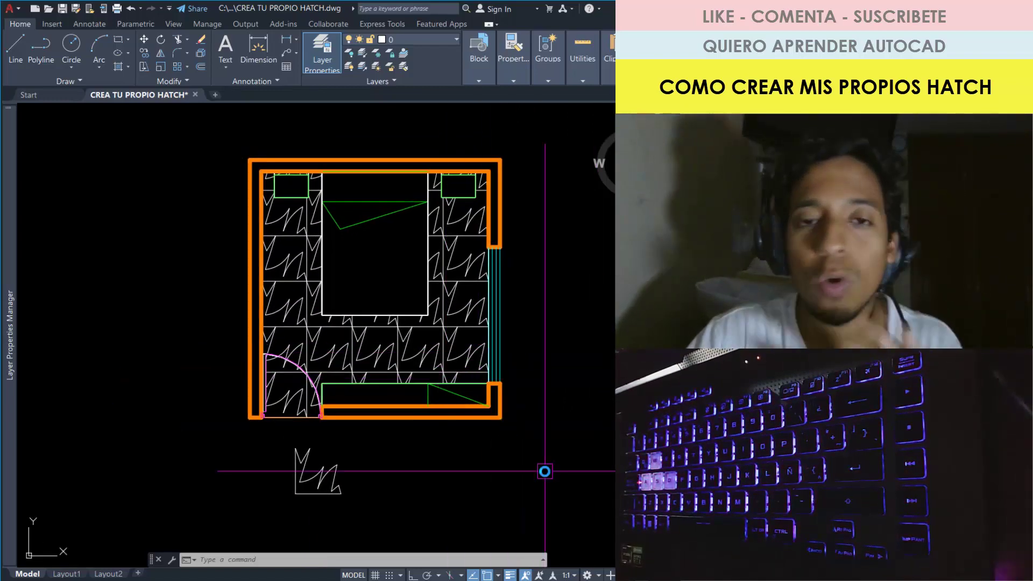
left_click(334, 472)
key("Delete")
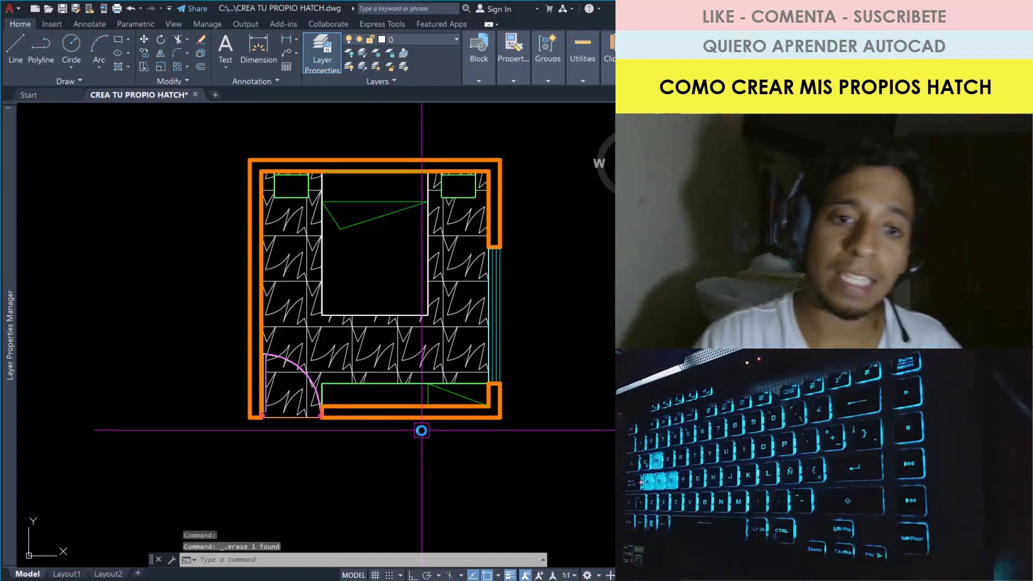
Start the standard HATCH command with H.
middle_click_drag(422, 320, 417, 343)
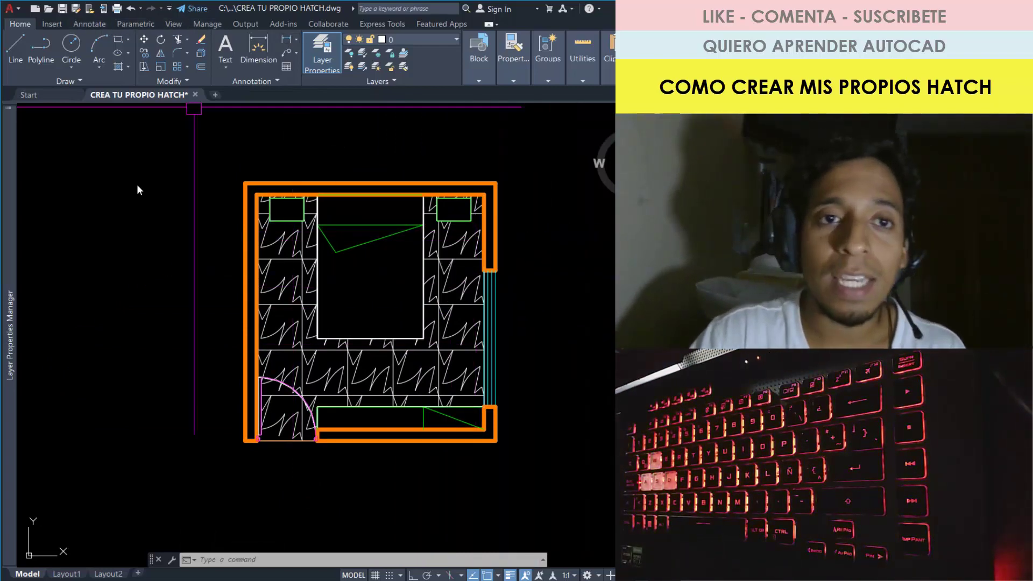
type("H")
key("Return")
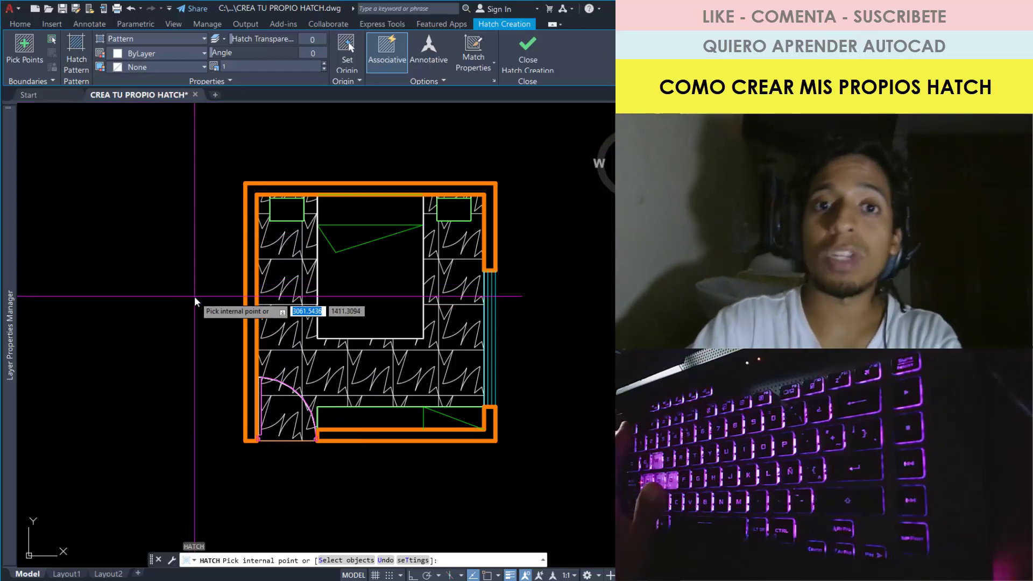
Cancel HATCH and select the wall, bottom and left-wall fill pieces to inspect them.
key("Escape")
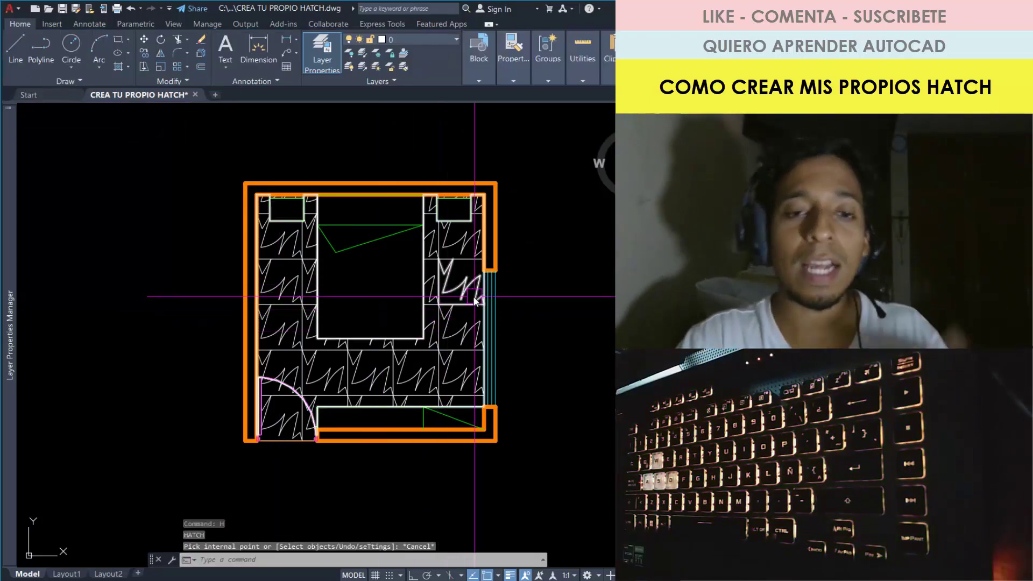
left_click(474, 297)
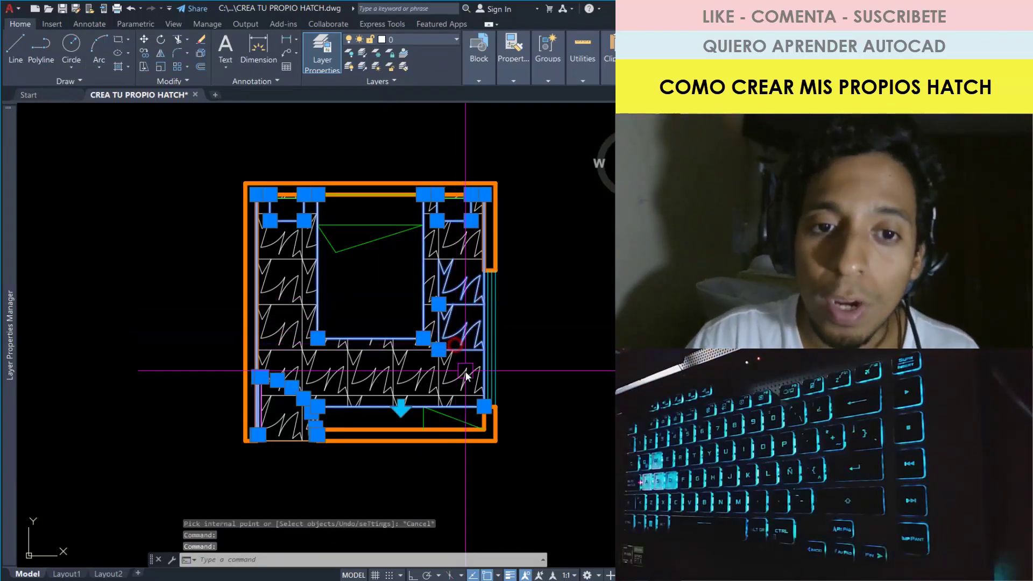
key("Escape")
left_click(460, 335)
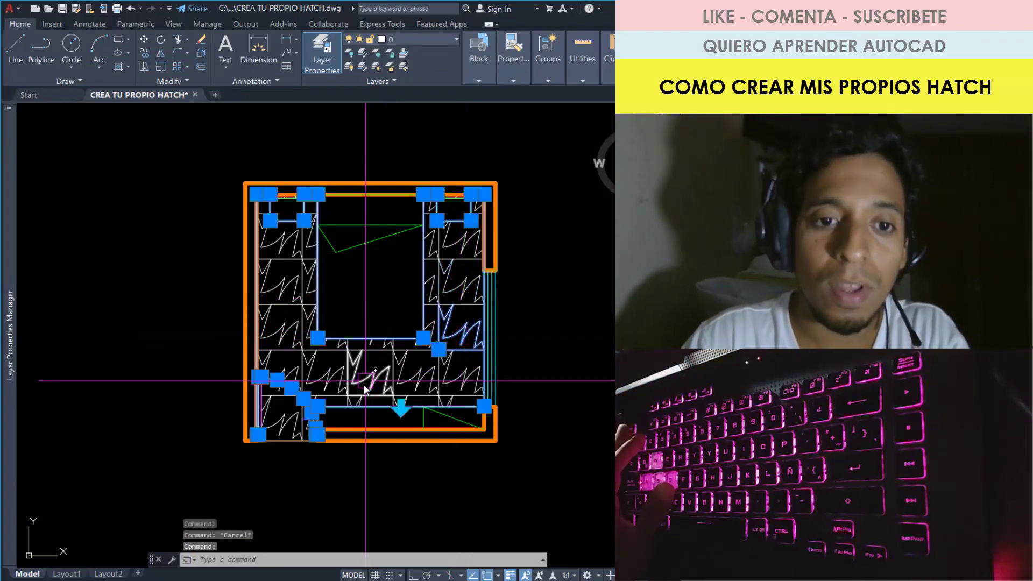
left_click(347, 371)
left_click(279, 304)
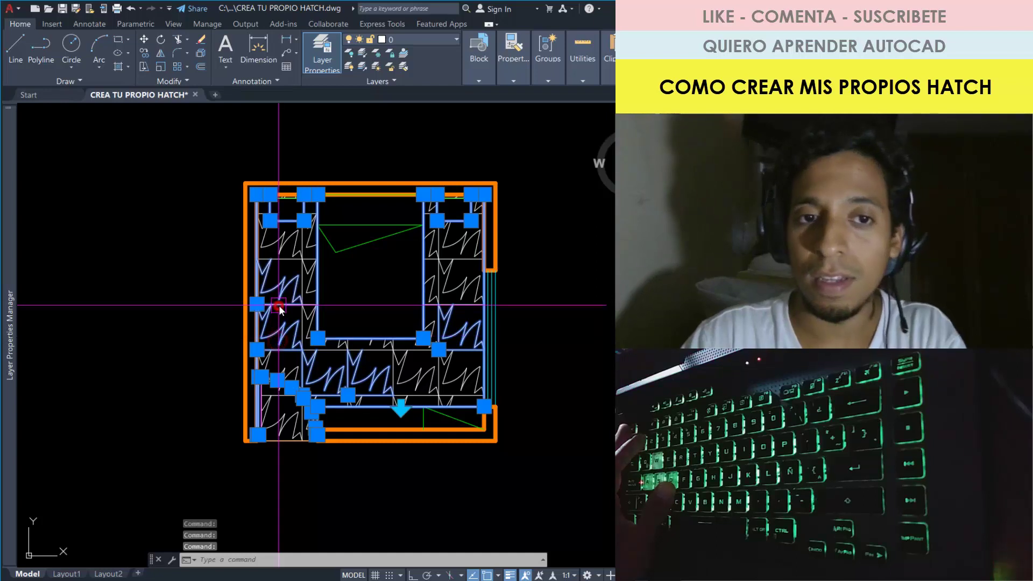
key("Escape")
key("Escape")
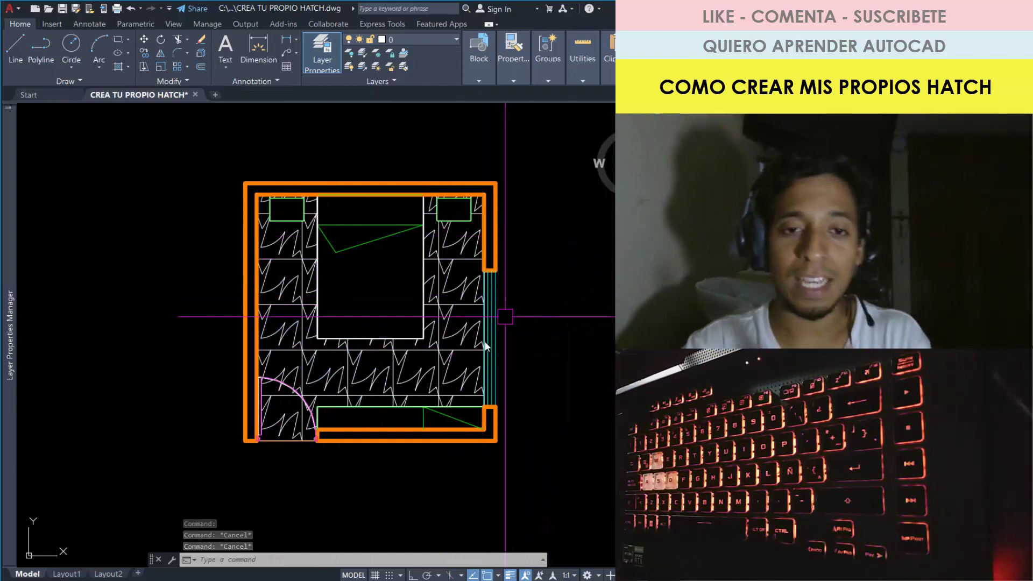
Inspect the floor fill again and pick a single zigzag tile.
left_click(412, 376)
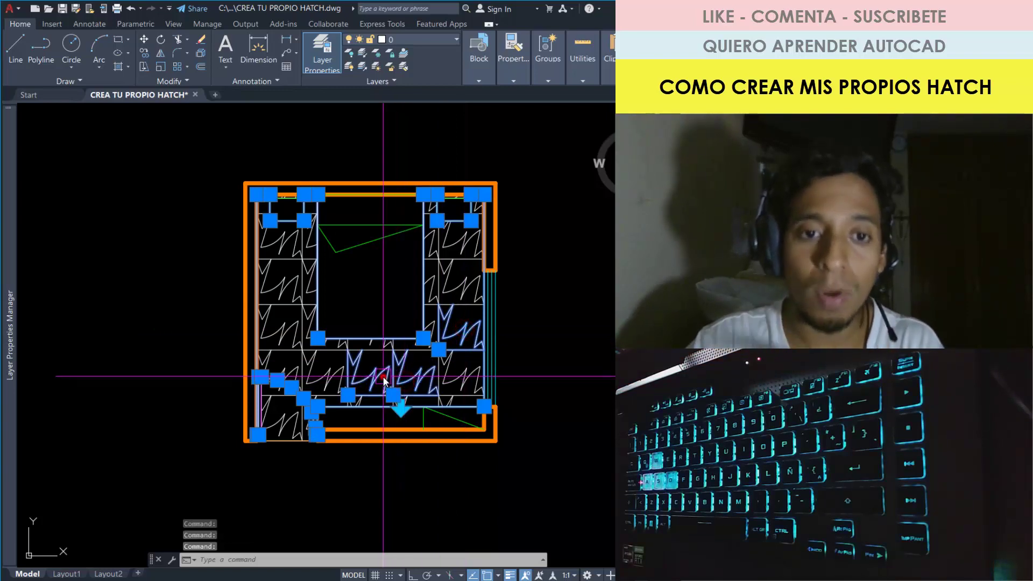
key("Escape")
key("Escape")
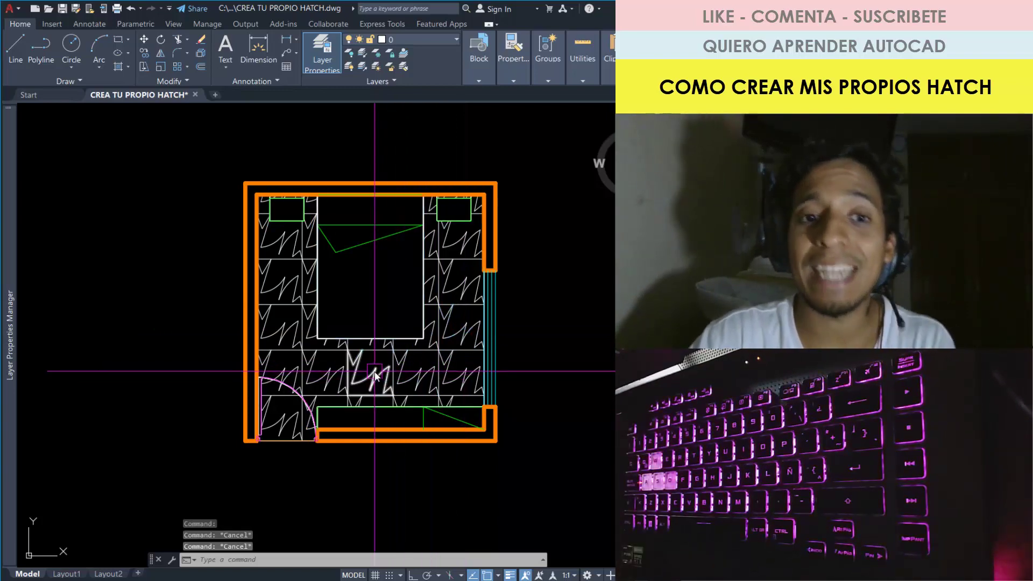
left_click(375, 375)
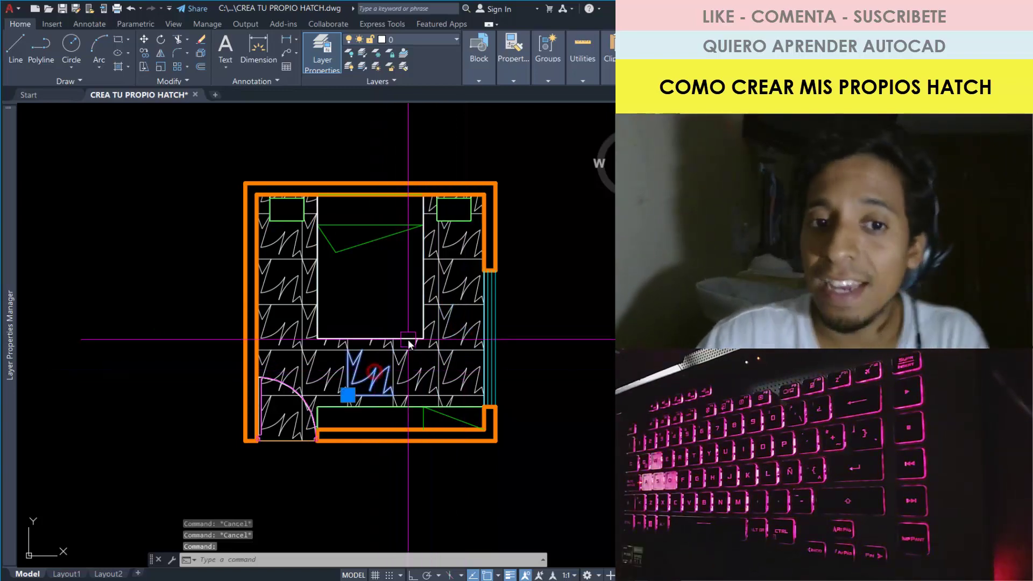
Select every zigzag floor tile using Select Similar on the picked tile.
right_click(366, 367)
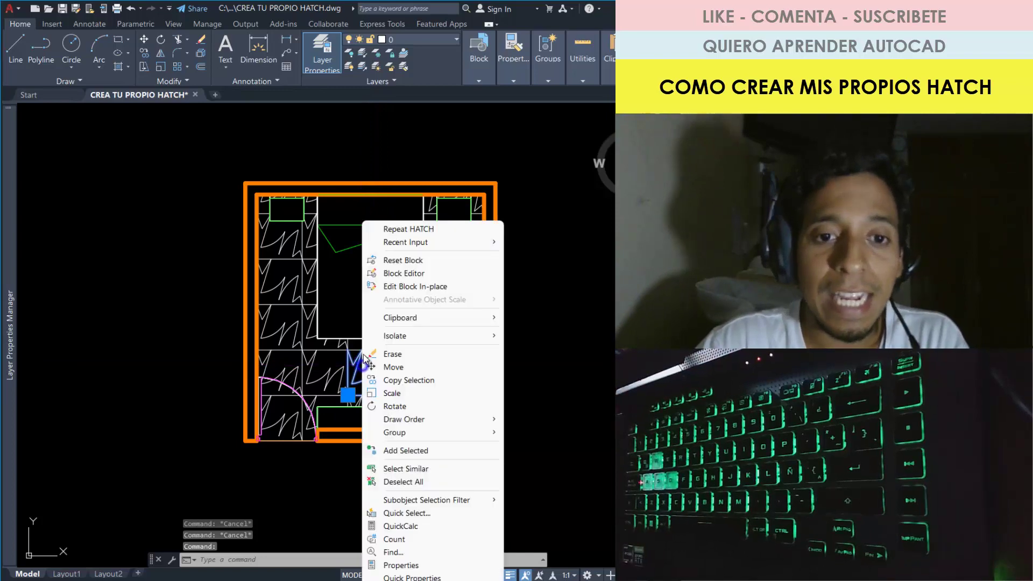
left_click(401, 469)
scroll(535, 385, "down", 2)
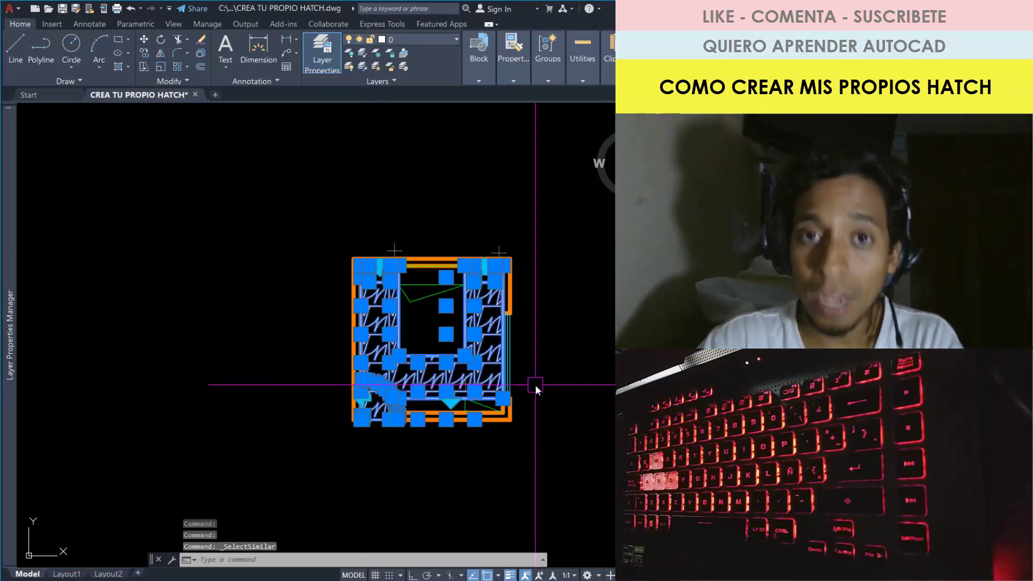
scroll(463, 325, "up", 2)
scroll(393, 301, "down", 2)
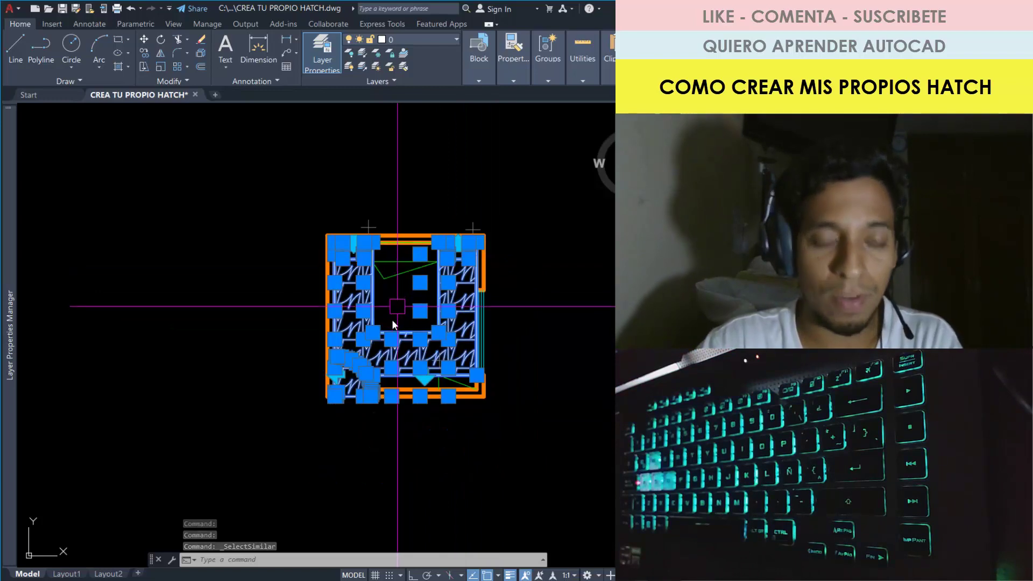
scroll(391, 319, "up", 2)
scroll(371, 253, "up", 4)
Start the BLOCK command with the 34 selected floor objects.
scroll(376, 301, "down", 2)
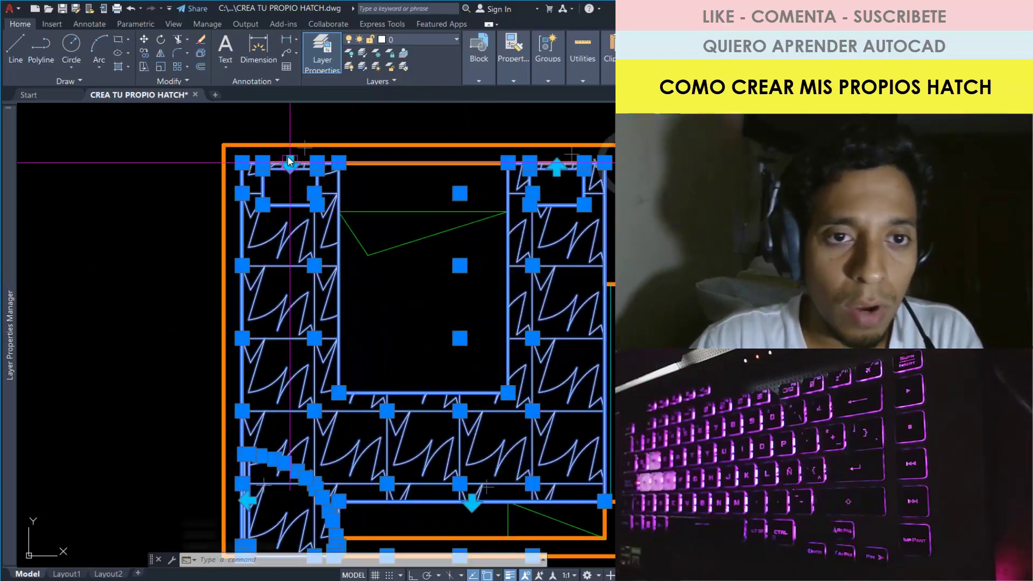
scroll(388, 344, "down", 2)
scroll(336, 377, "up", 4)
scroll(336, 377, "down", 4)
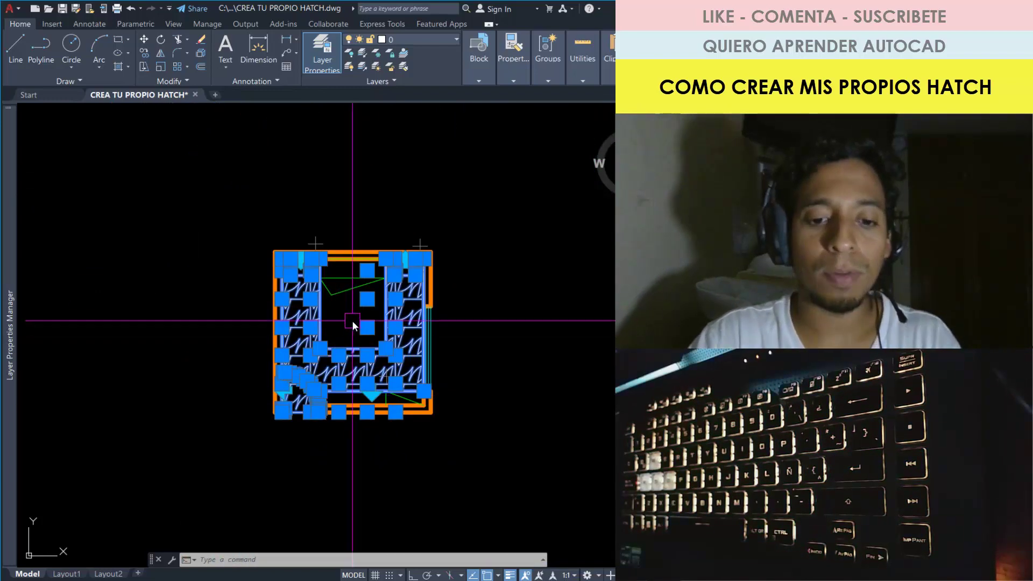
scroll(352, 321, "up", 1)
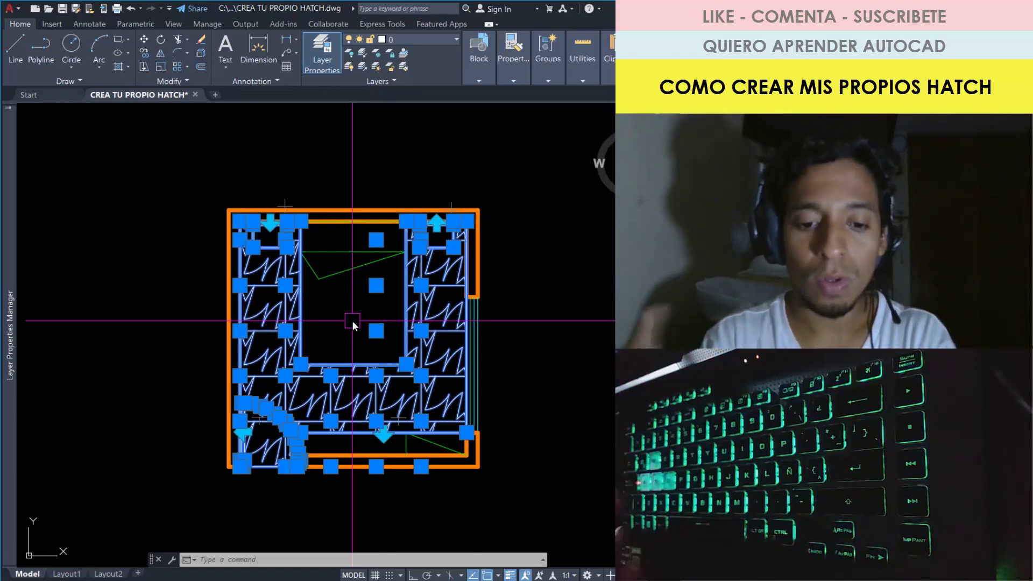
type("b")
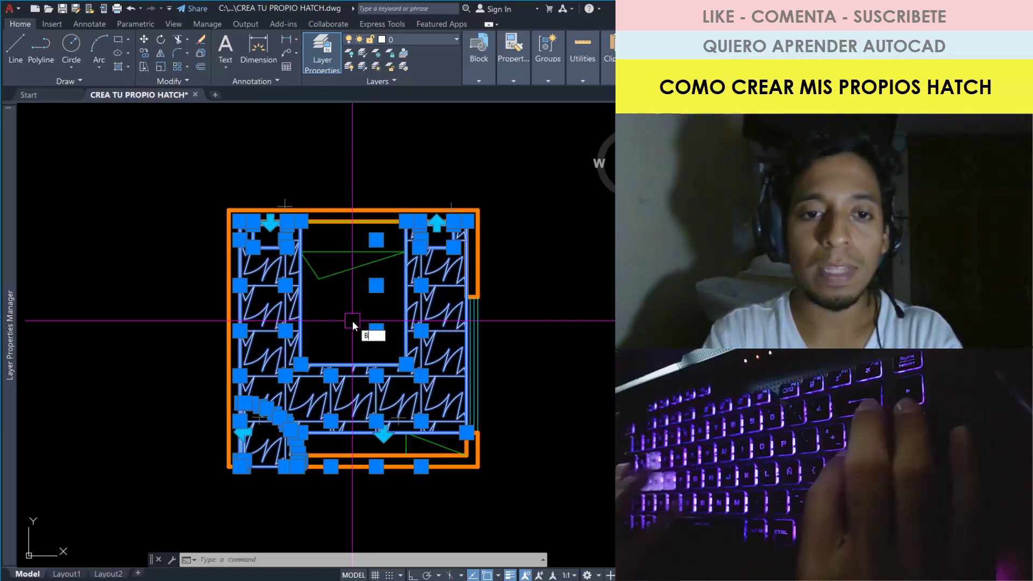
key("Return")
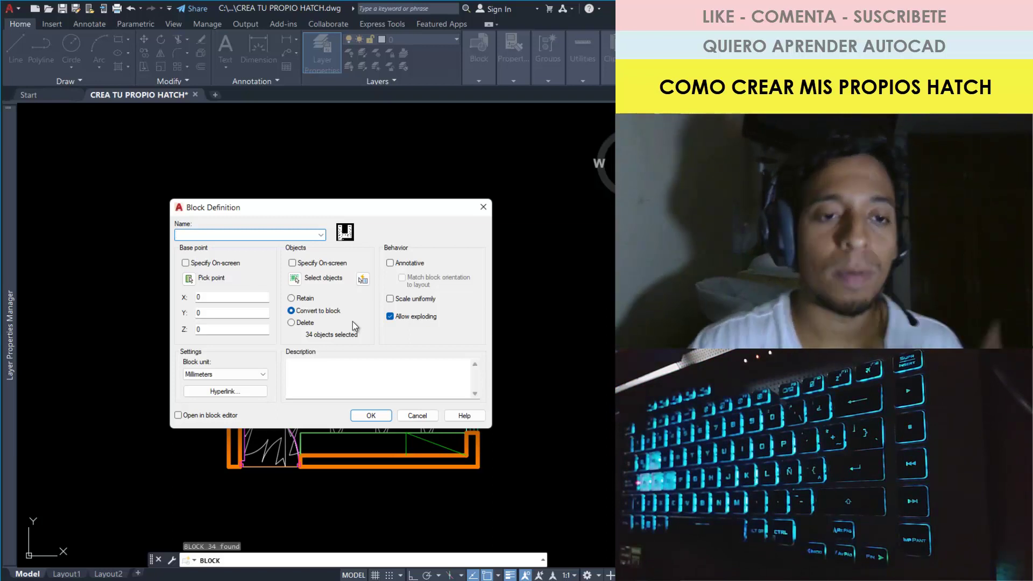
Create block POR_T from the tiles, with its base point at the room's lower-left inner corner.
type("PO")
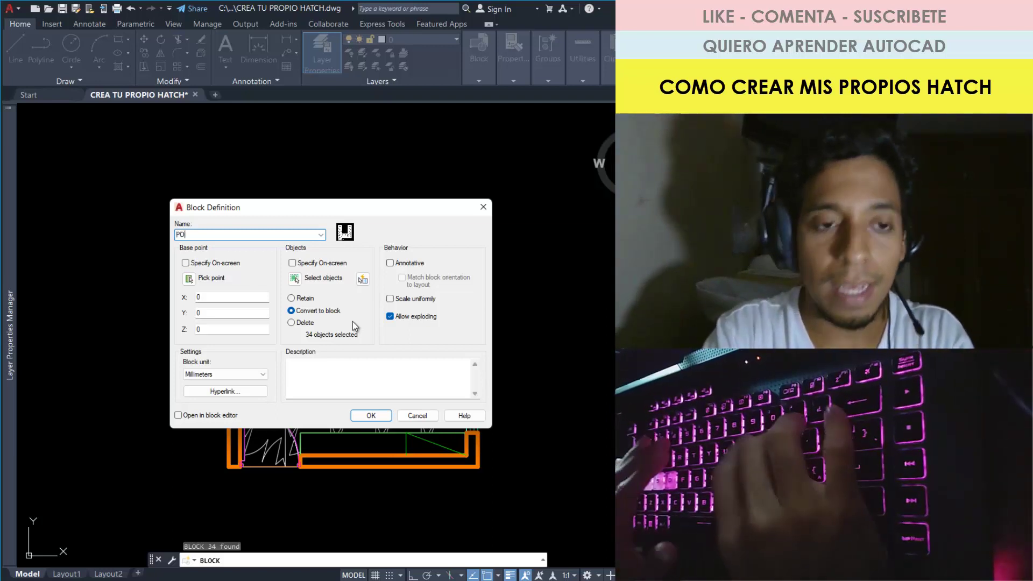
type("R_T")
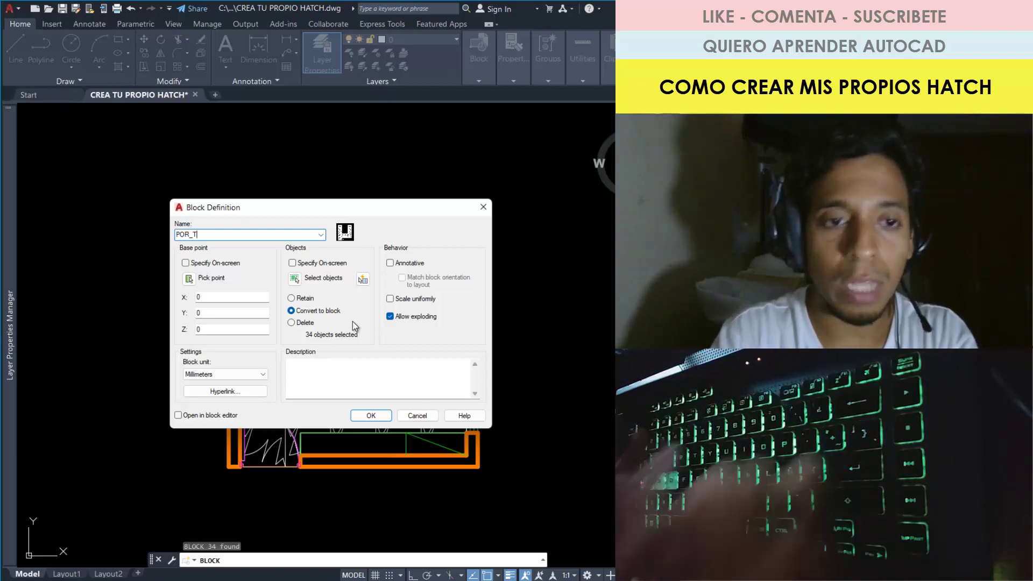
left_click(190, 278)
scroll(206, 486, "up", 5)
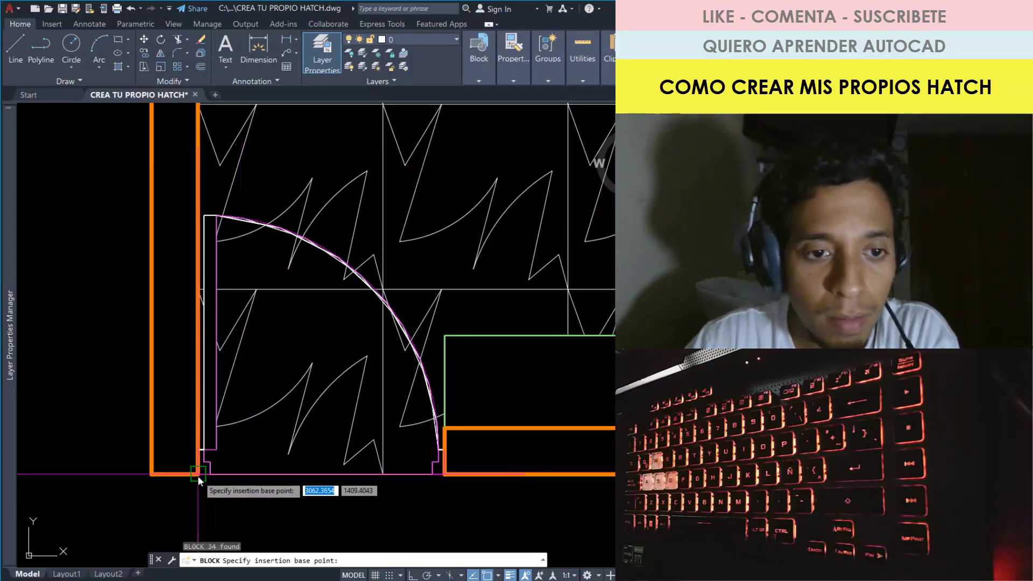
left_click(198, 475)
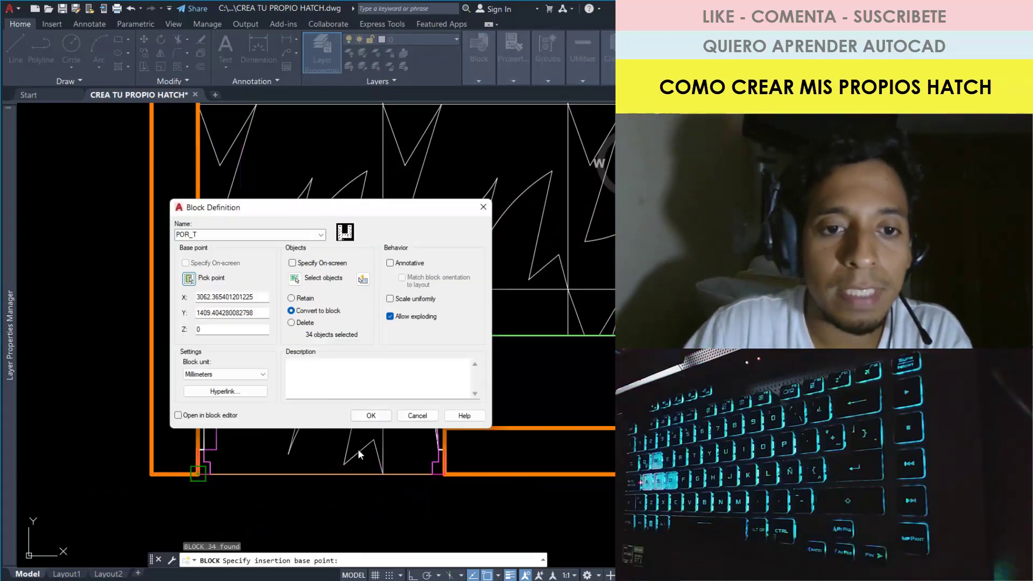
left_click(373, 414)
scroll(359, 408, "down", 2)
scroll(343, 372, "down", 4)
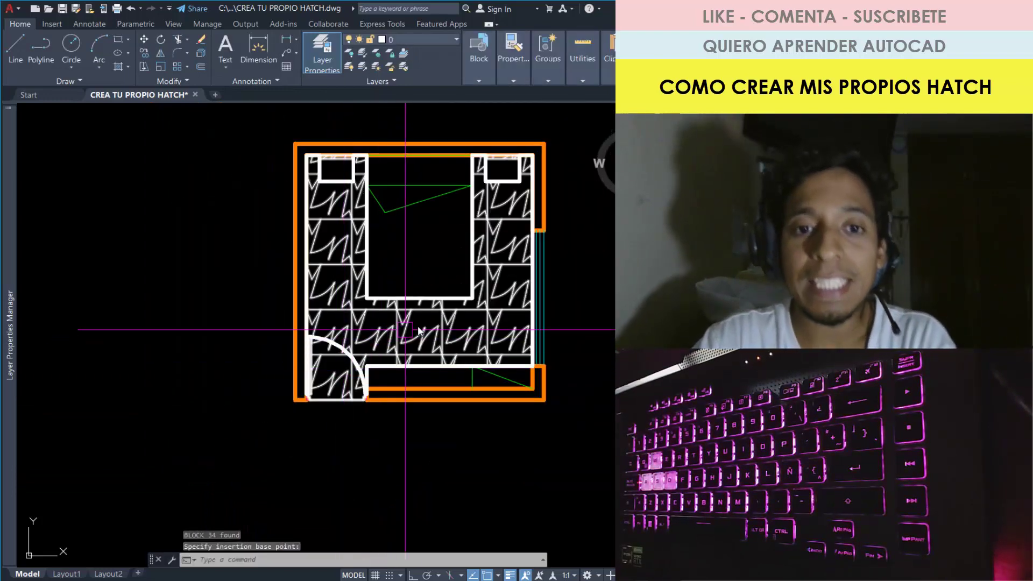
scroll(371, 336, "down", 2)
scroll(415, 305, "up", 2)
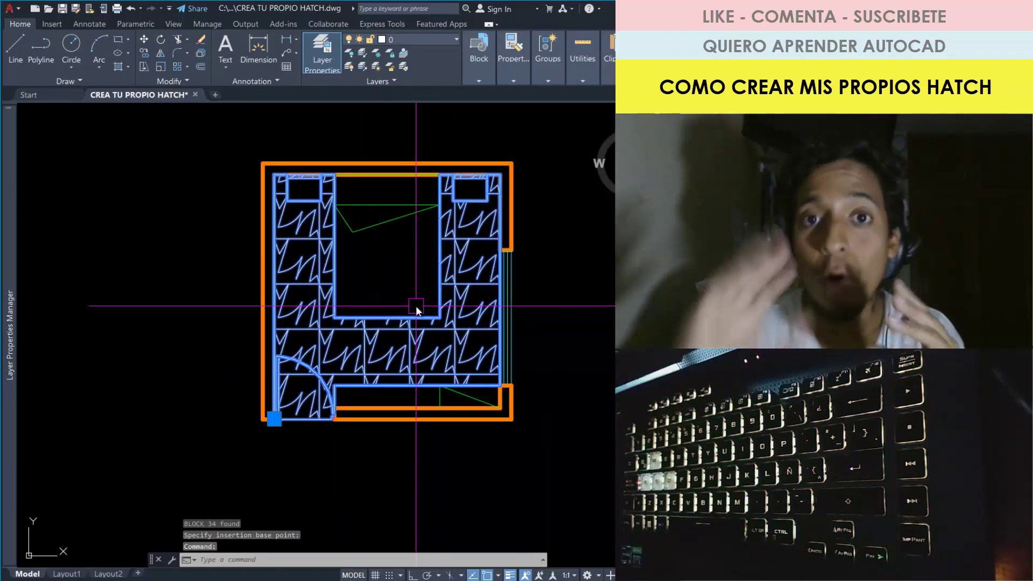
Erase and restore the POR_T block, then double-click the floor fill to start BEDIT.
key("Delete")
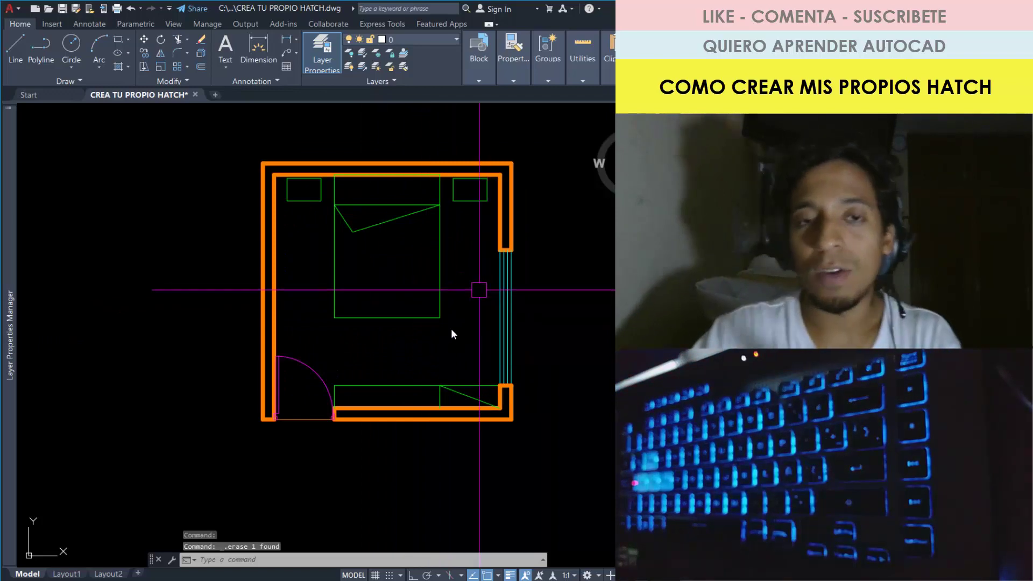
key("ctrl+z")
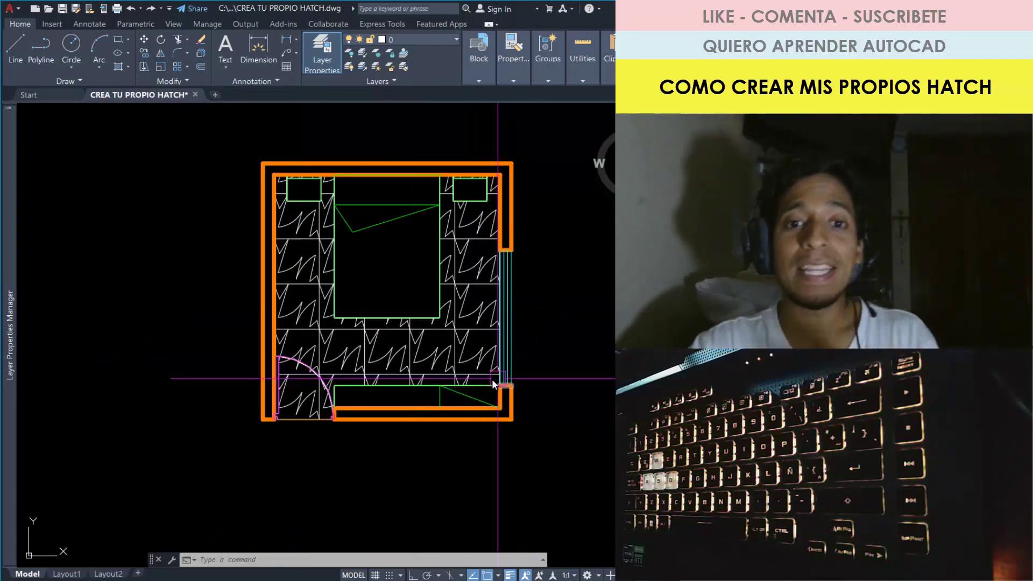
scroll(442, 359, "down", 2)
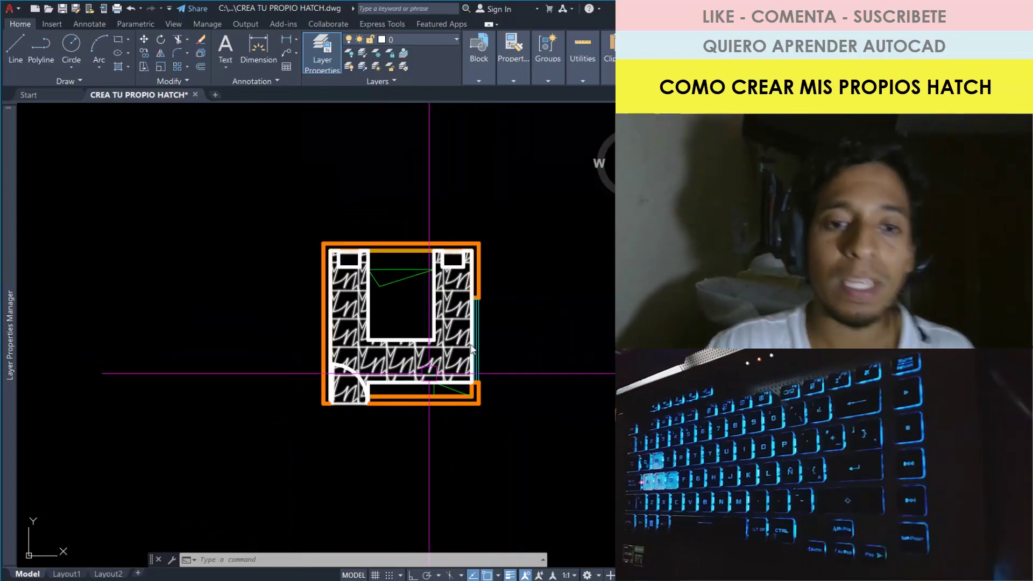
scroll(444, 360, "up", 2)
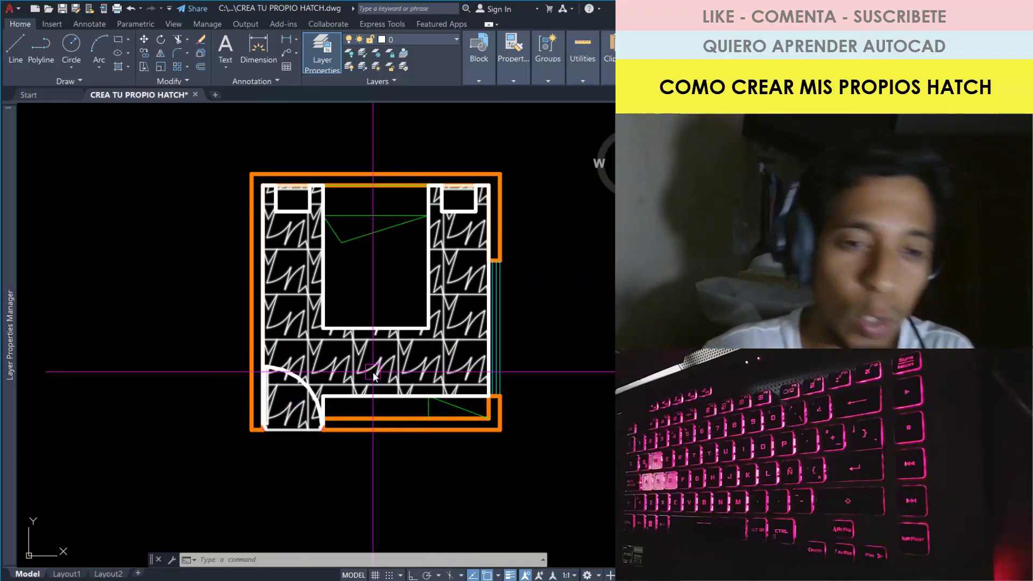
scroll(376, 372, "up", 2)
scroll(375, 372, "down", 2)
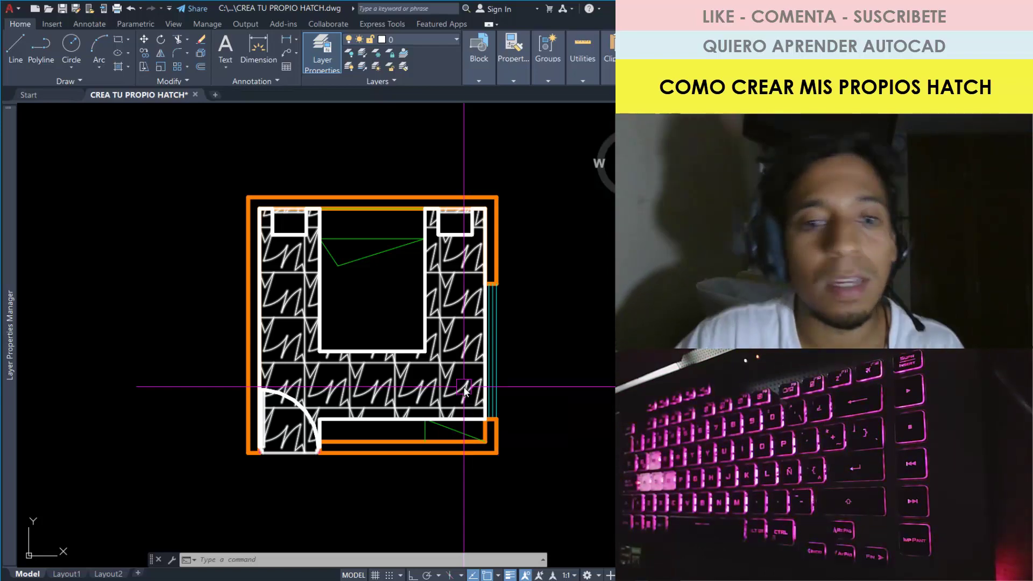
double_click(402, 388)
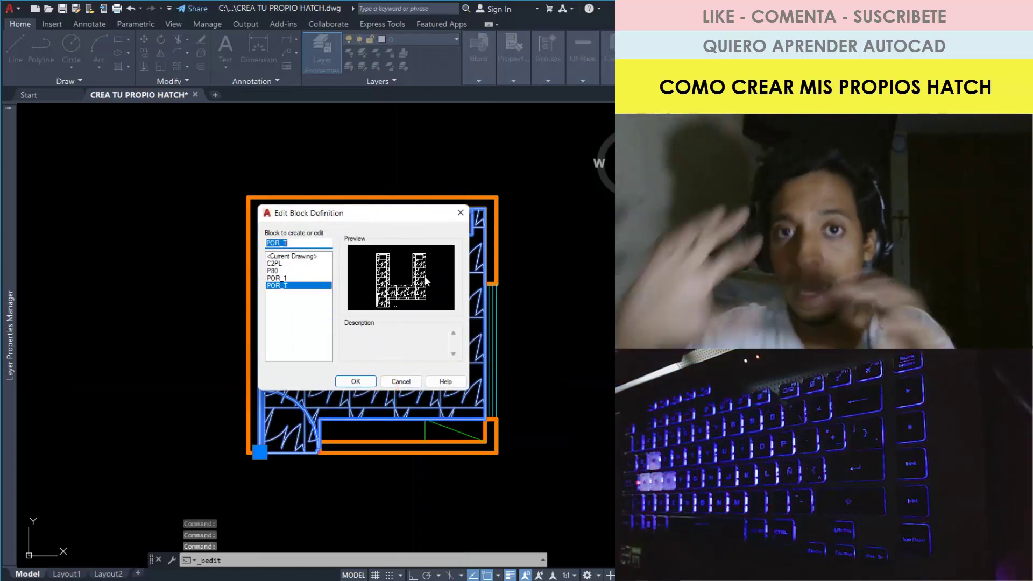
Open the POR_1 block definition in the Block Editor.
left_click(277, 278)
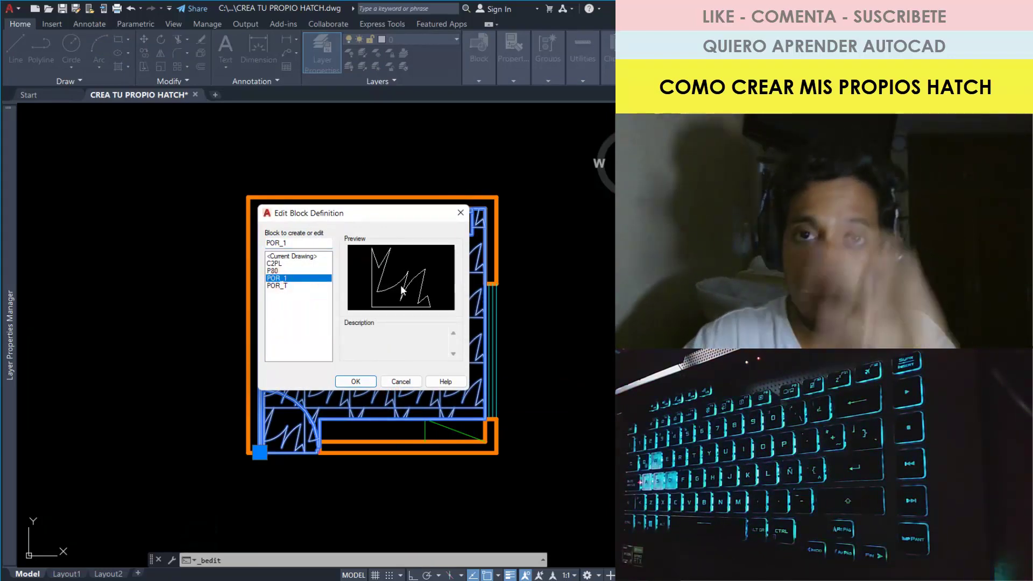
left_click(369, 379)
scroll(405, 278, "down", 4)
Move all POR_1 motif geometry onto layer 0.05 and close the Block Editor.
left_click(499, 199)
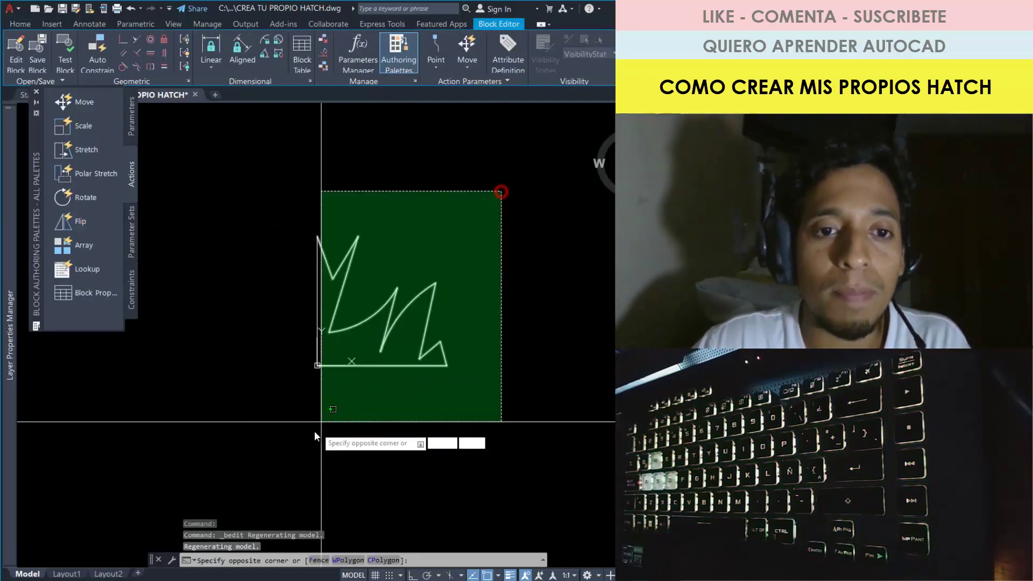
left_click(298, 445)
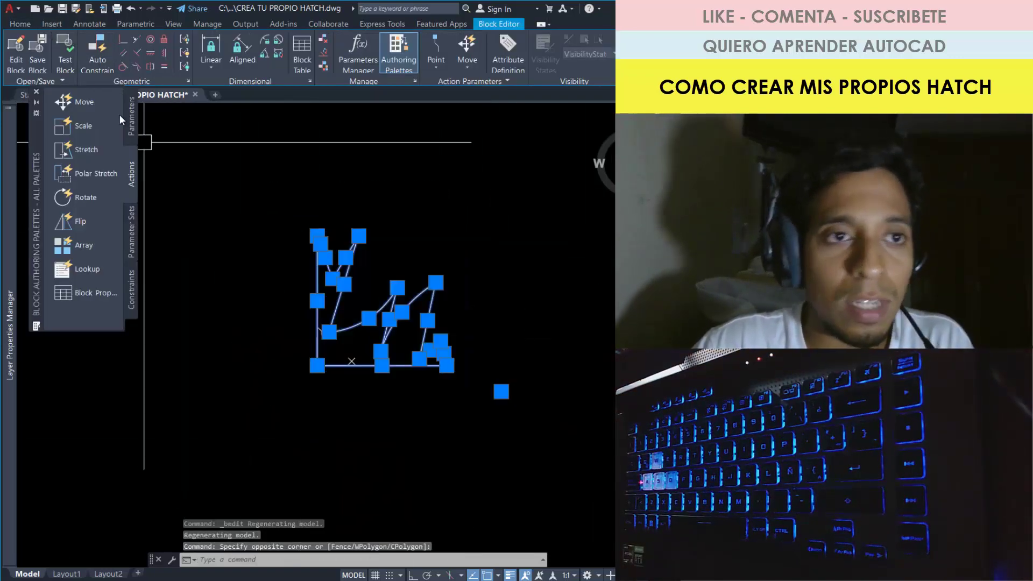
left_click(26, 25)
left_click(324, 79)
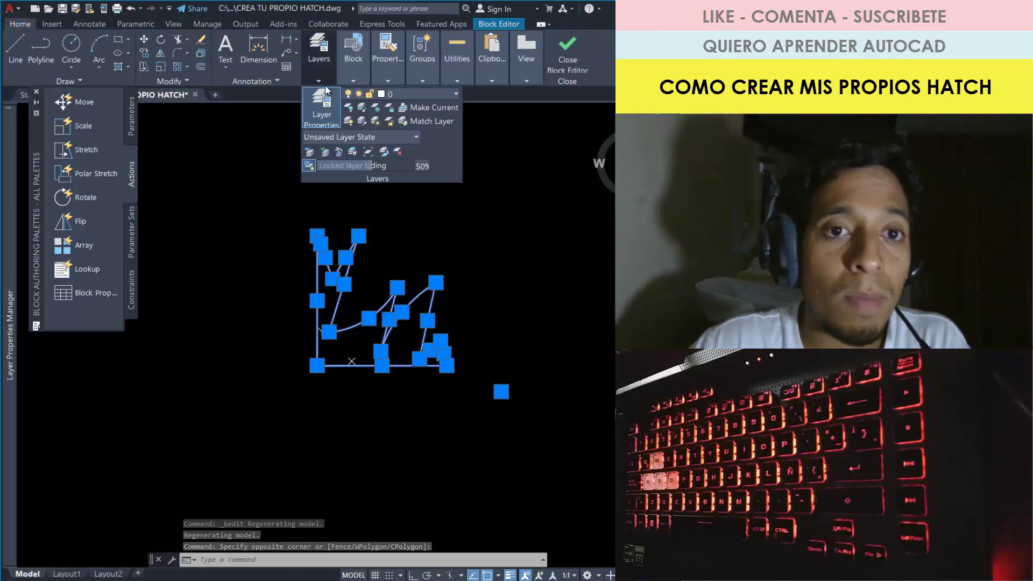
left_click(415, 98)
left_click(411, 122)
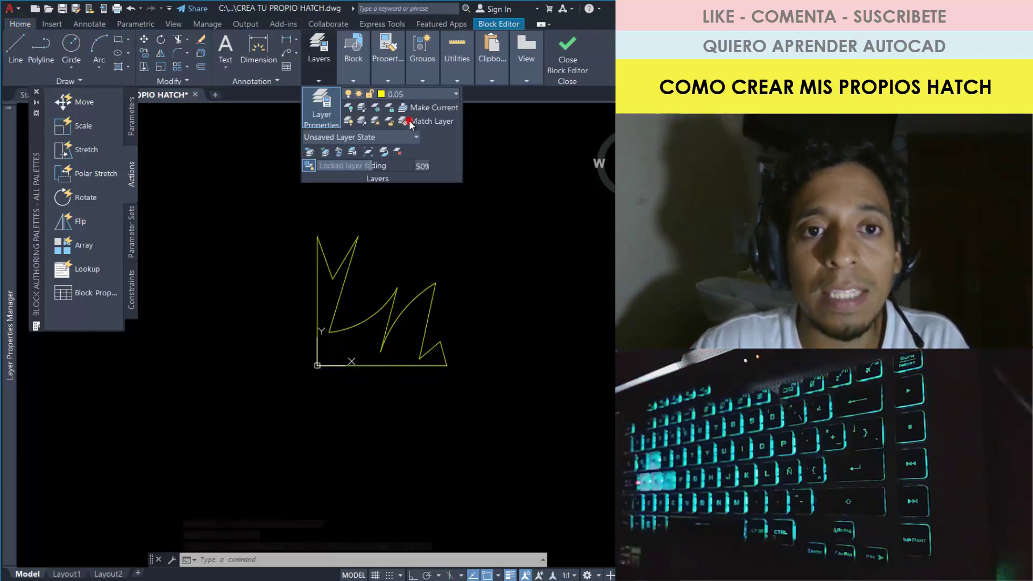
key("ctrl+a")
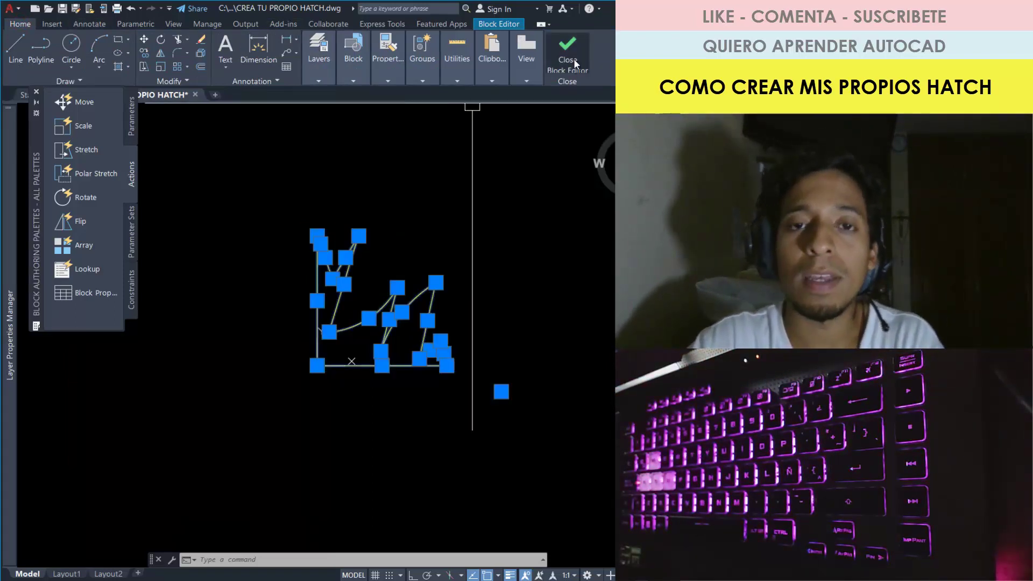
left_click(574, 59)
left_click(536, 273)
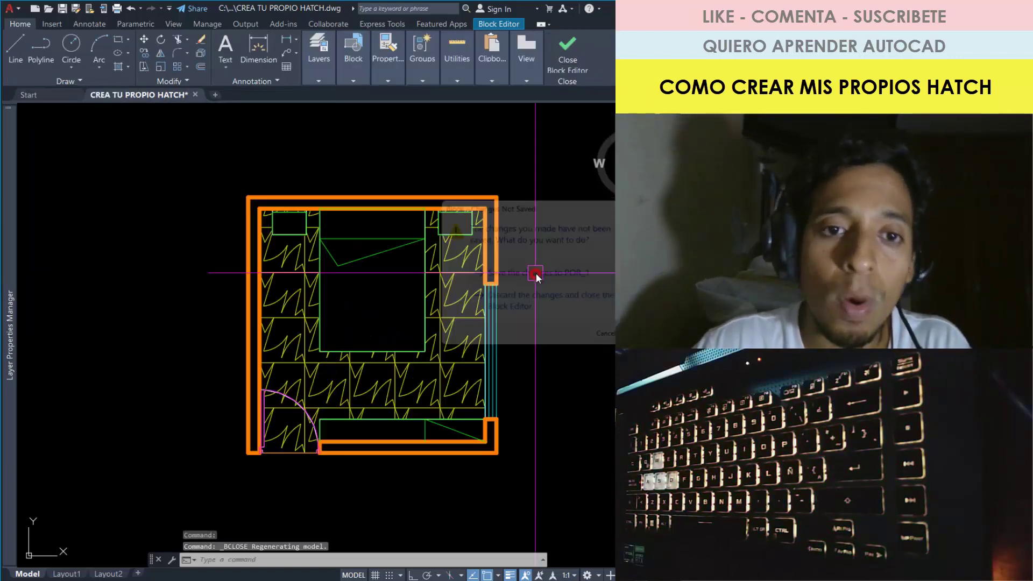
scroll(459, 325, "down", 2)
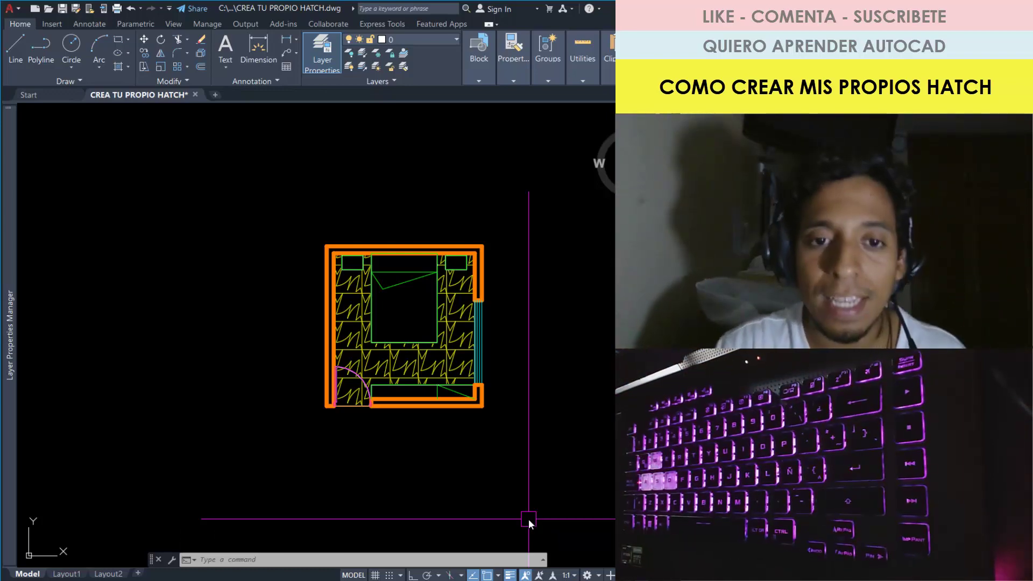
scroll(490, 425, "up", 2)
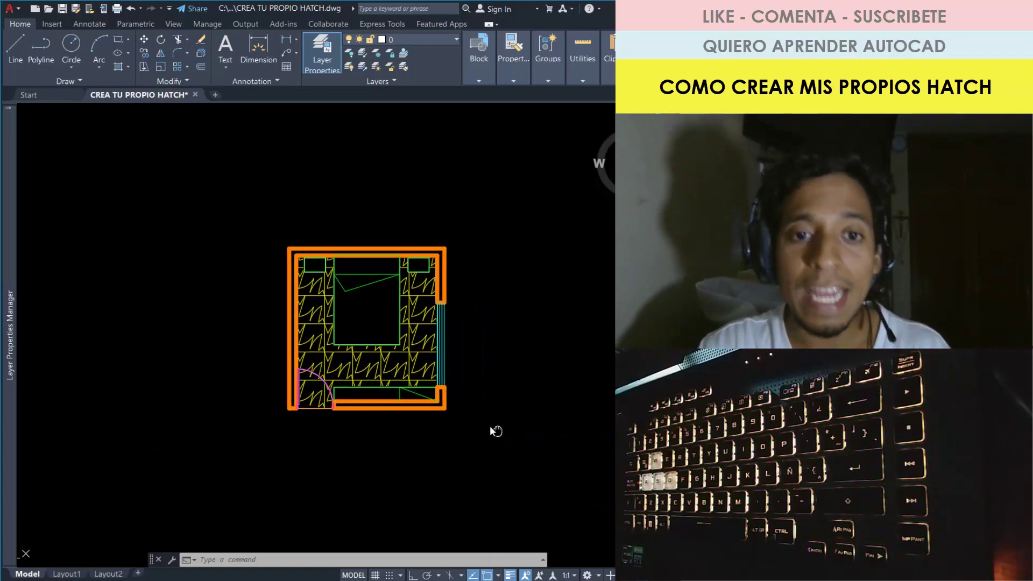
scroll(523, 385, "up", 1)
middle_click_drag(523, 385, 479, 378)
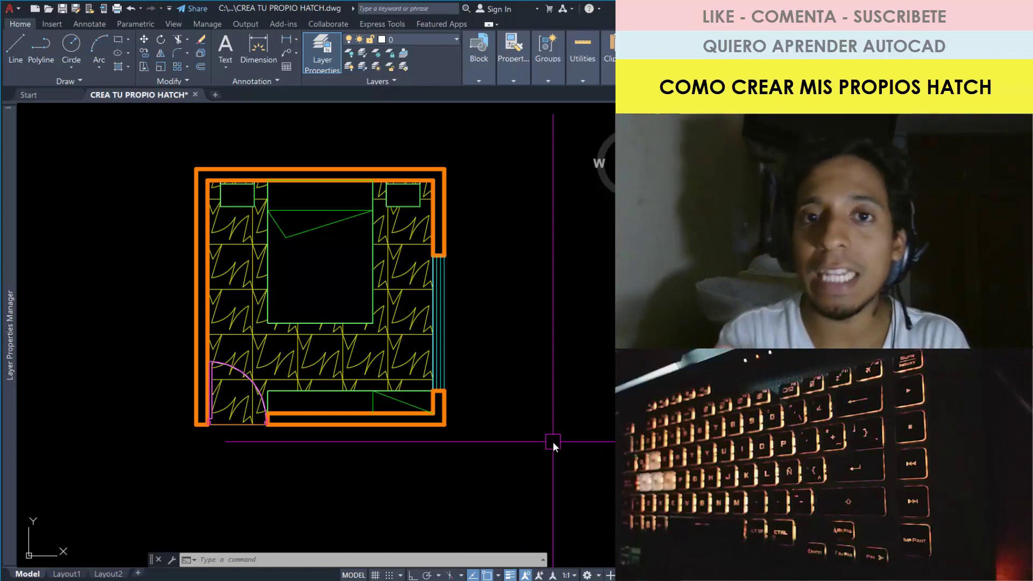
Double-click the floor fill and open POR_1 from Edit Block Definition.
double_click(385, 355)
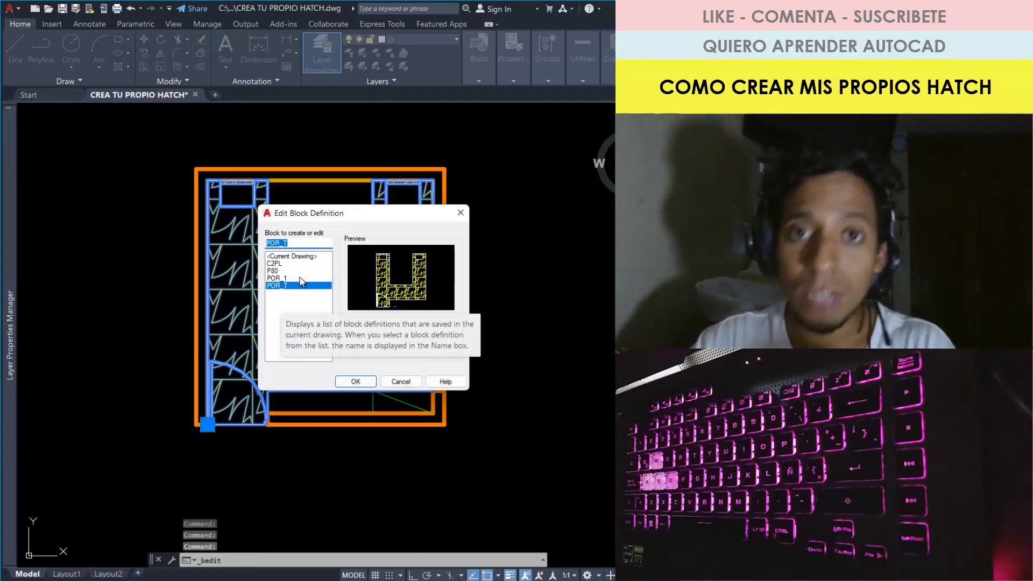
left_click(277, 271)
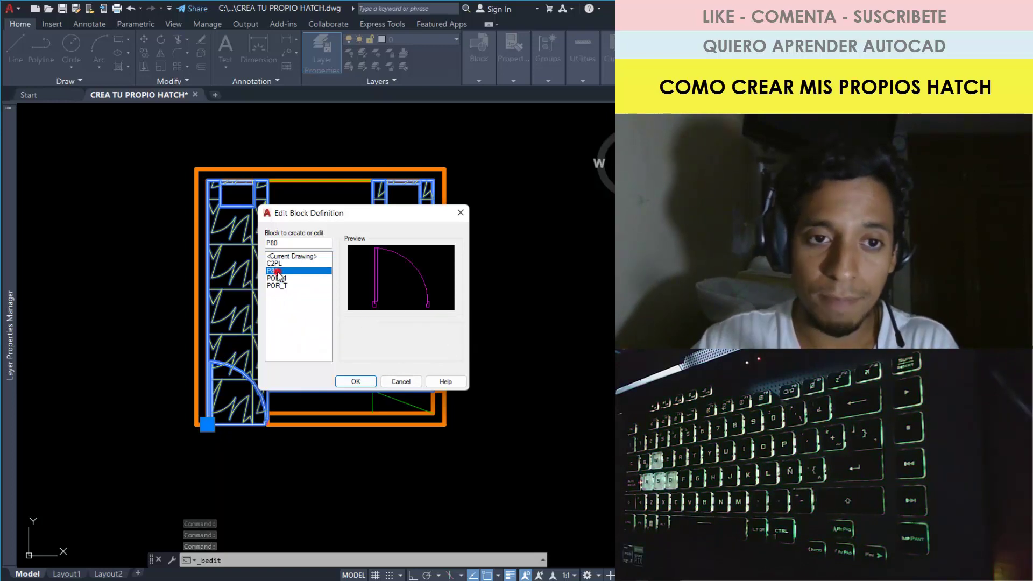
left_click(281, 278)
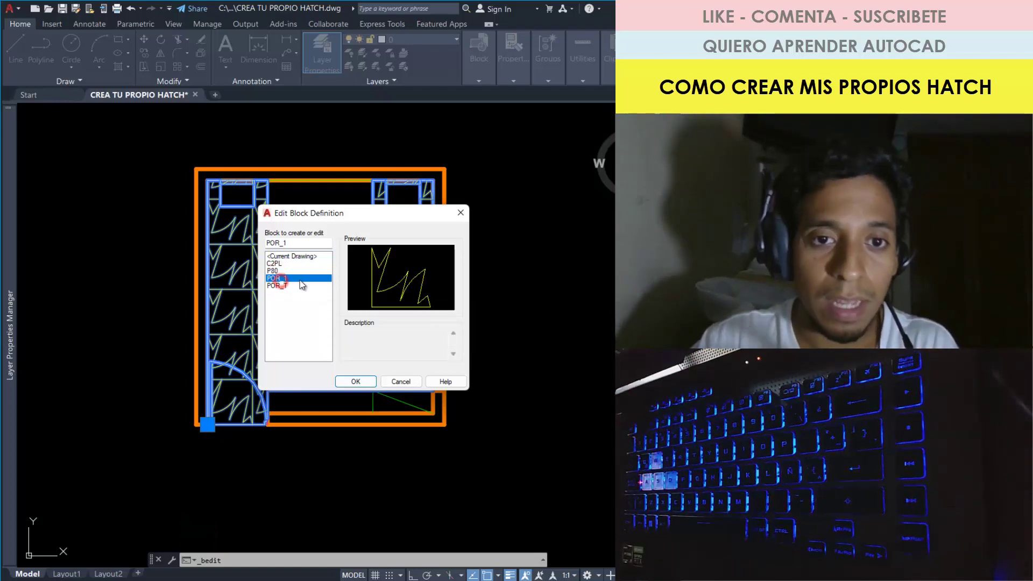
left_click(356, 383)
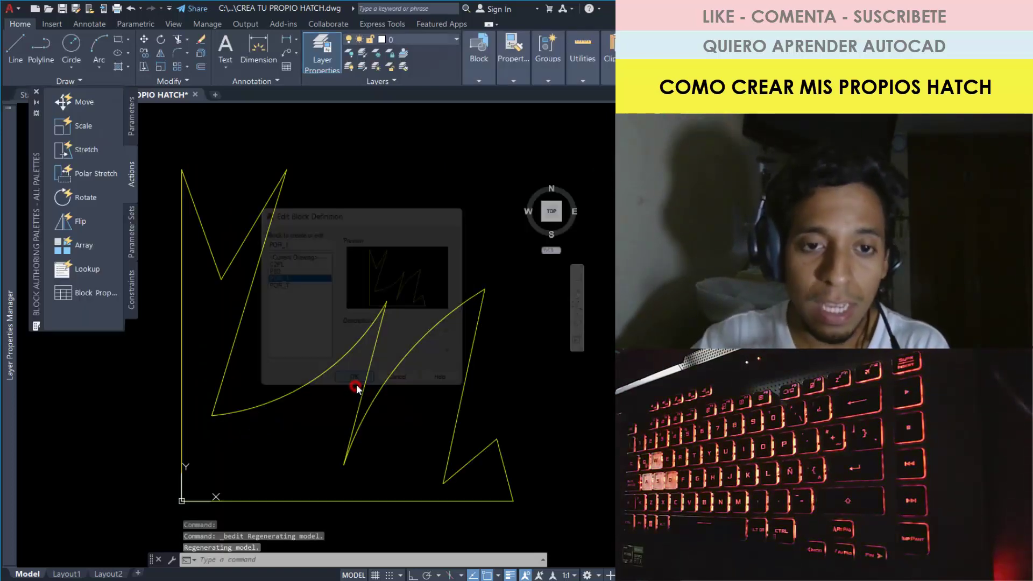
scroll(430, 347, "down", 1)
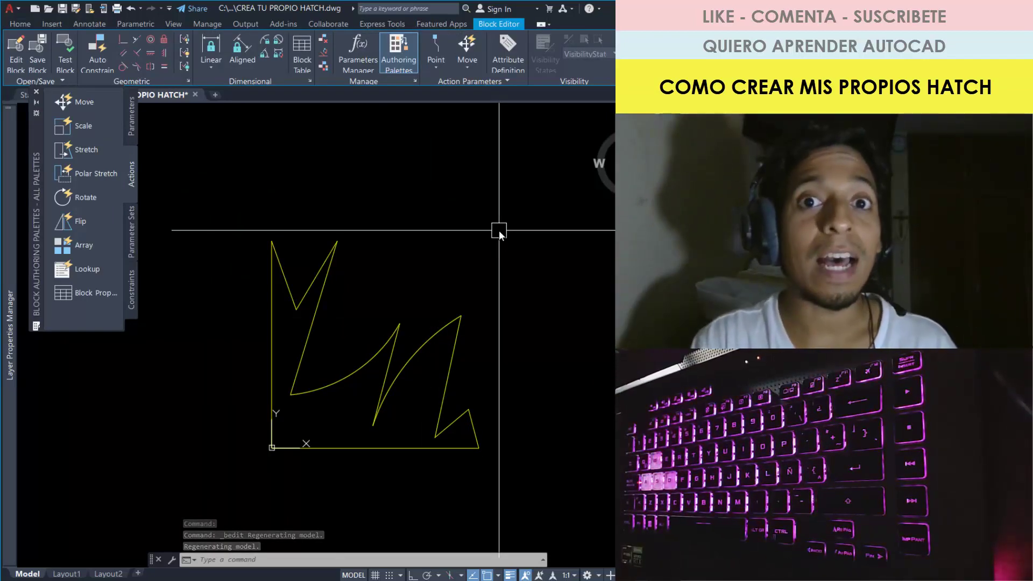
Start a line on the motif, then cancel it.
type("l")
key("Return")
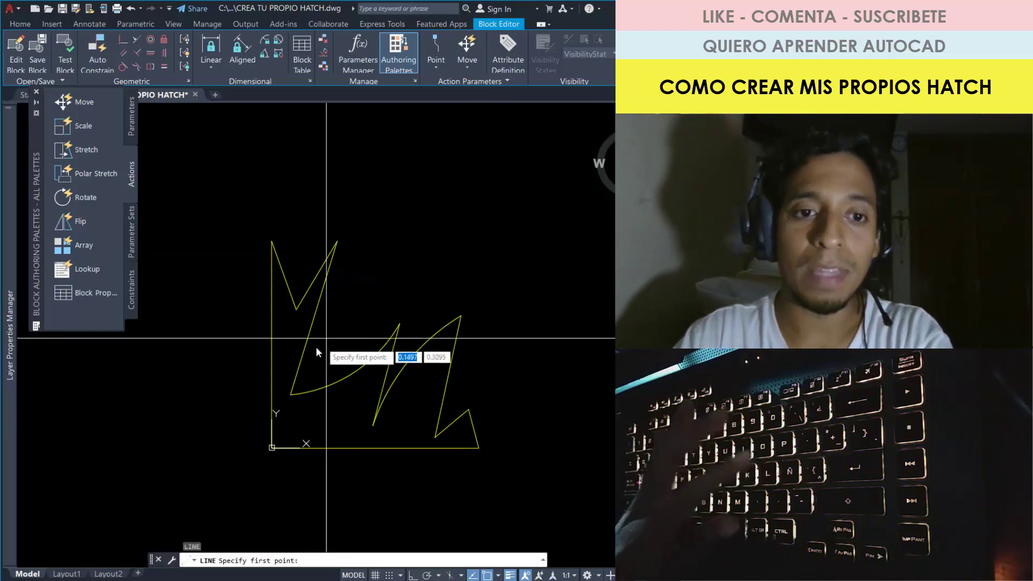
left_click(273, 351)
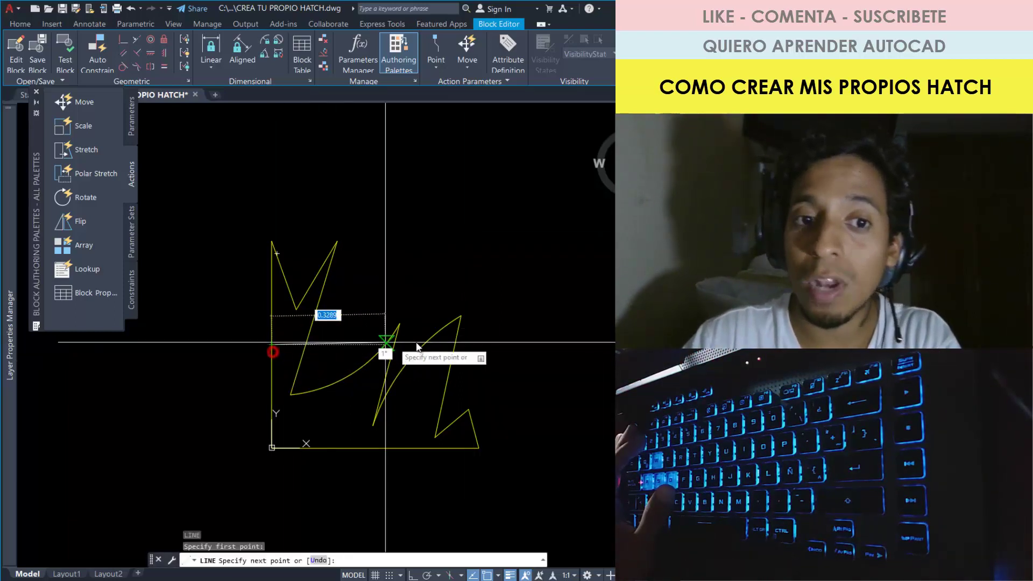
key("Escape")
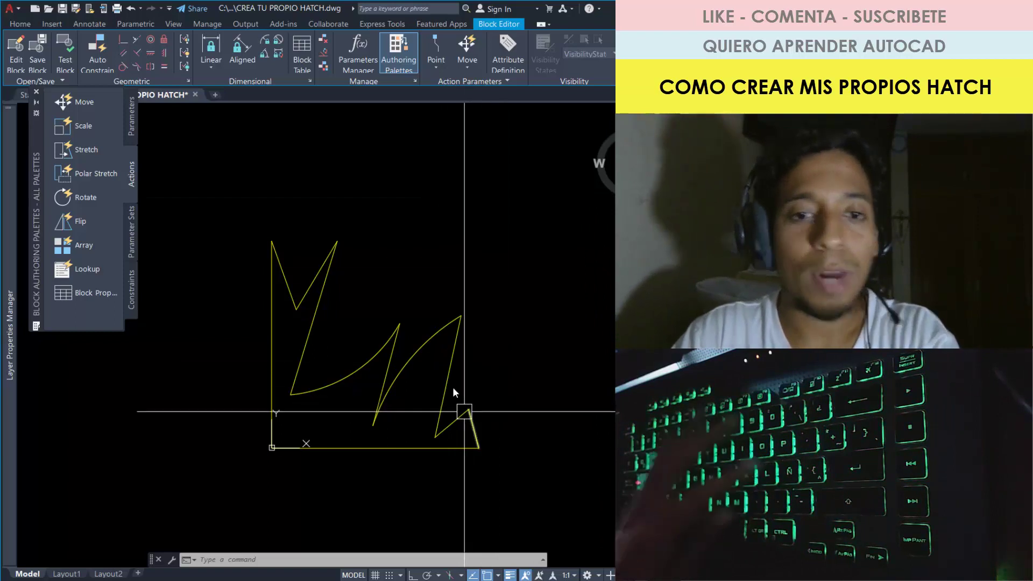
Crossing-select all the zigzag lines and arcs of the motif.
left_click(314, 324)
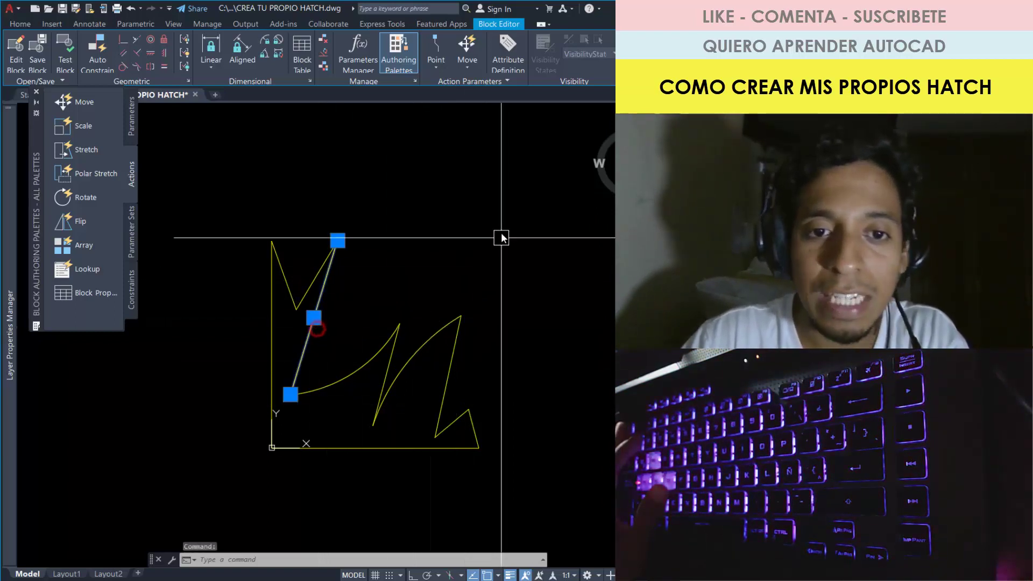
left_click(500, 230)
left_click(306, 424)
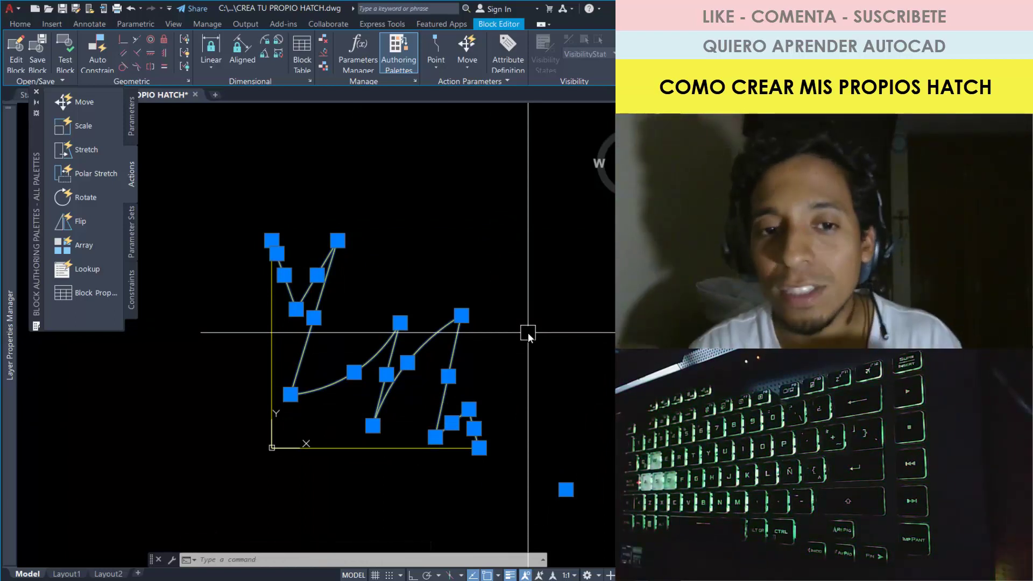
Delete the old zigzag curves and draw the triangle's diagonal from the base's right end.
key("Delete")
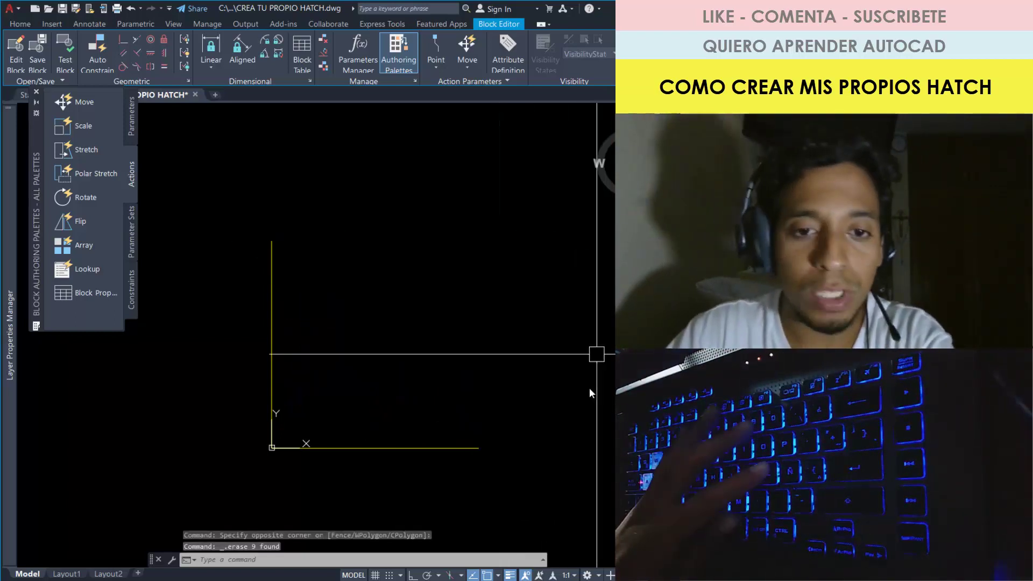
type("l")
key("Return")
left_click(478, 448)
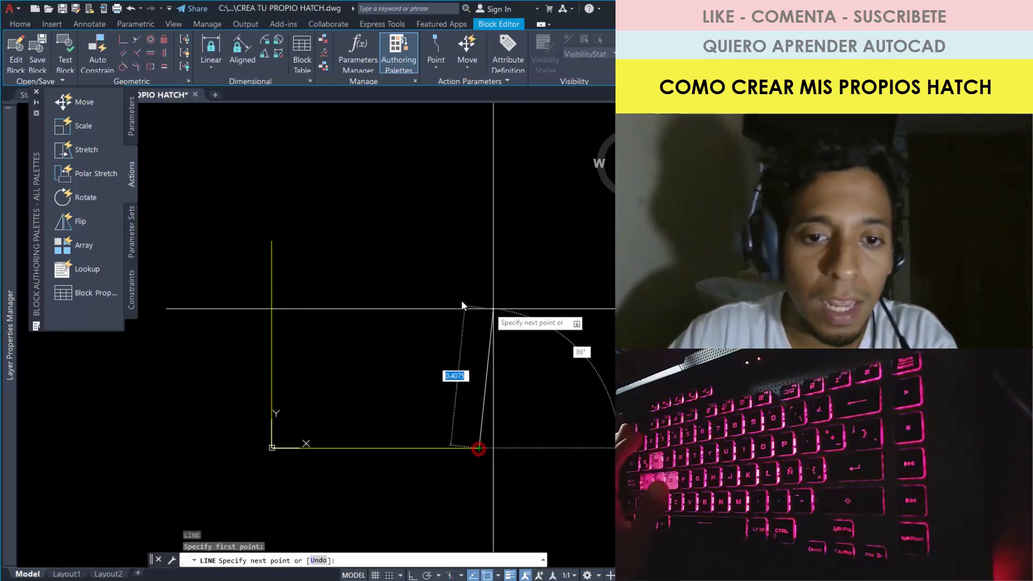
left_click(272, 241)
key("Return")
key("Return")
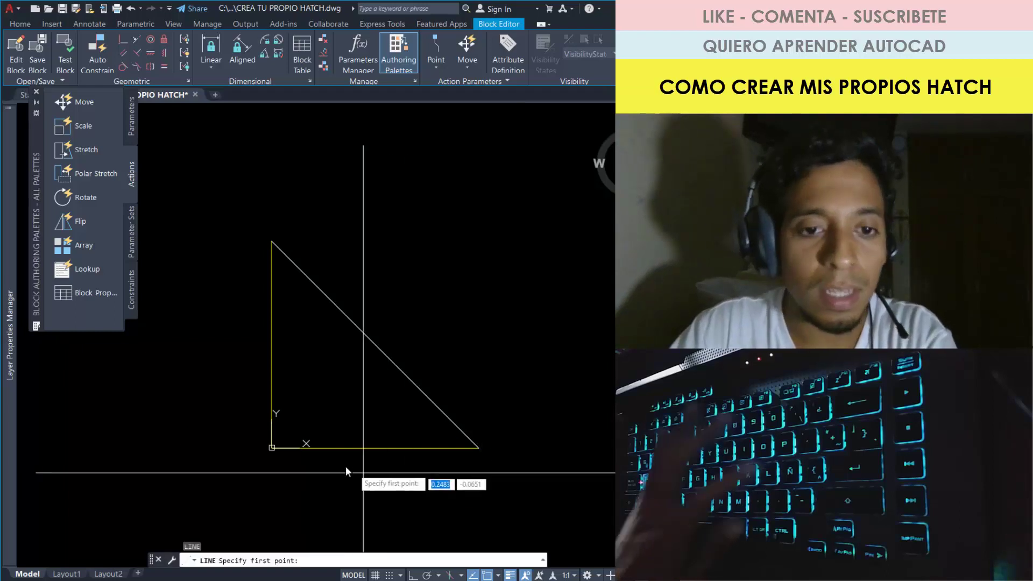
Draw a vertical grid line up from the base midpoint and a vertical right-edge line.
left_click(368, 450)
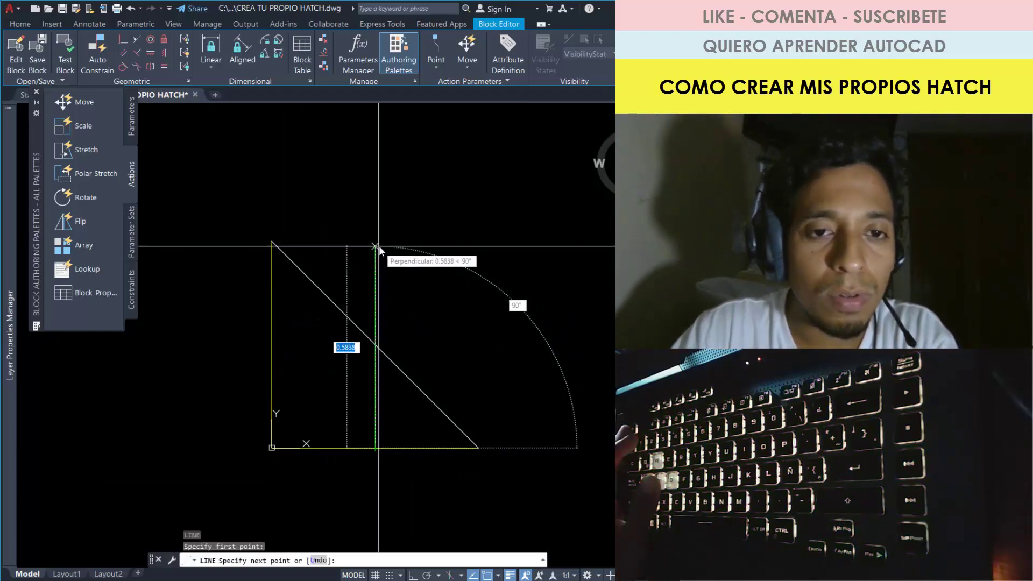
left_click(375, 212)
key("Return")
key("Return")
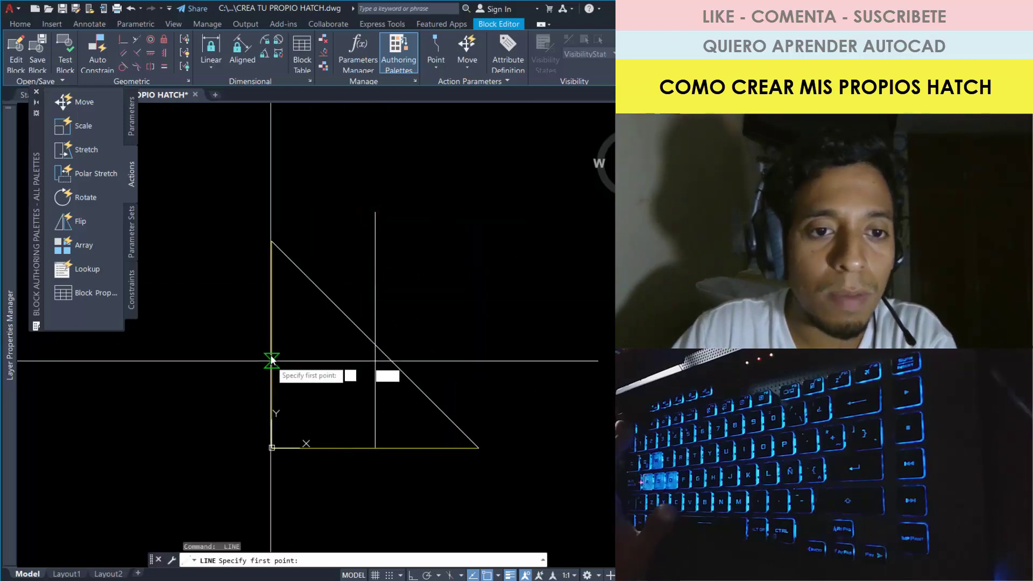
left_click(272, 347)
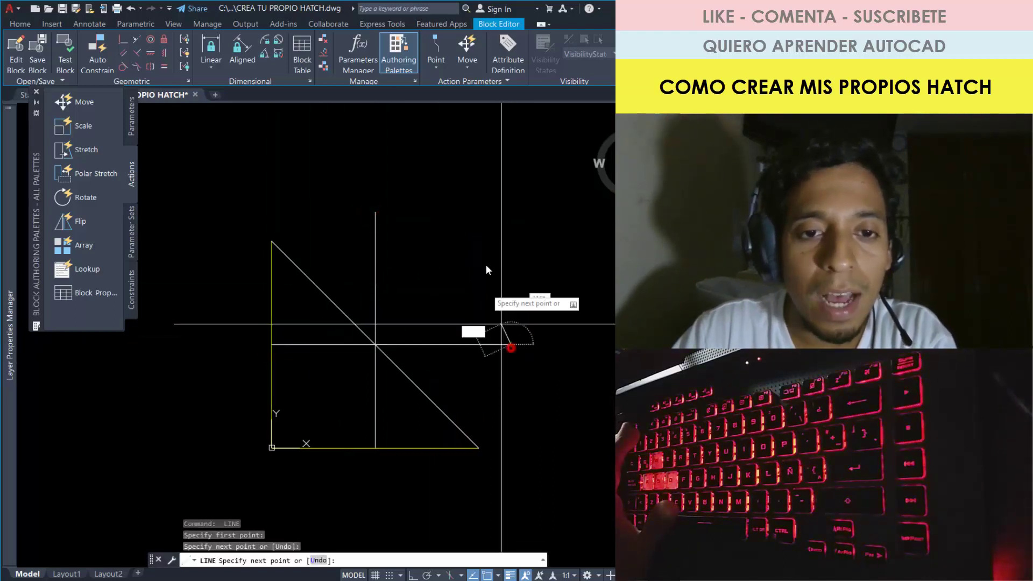
key("Escape")
key("Escape")
key("space")
left_click(477, 450)
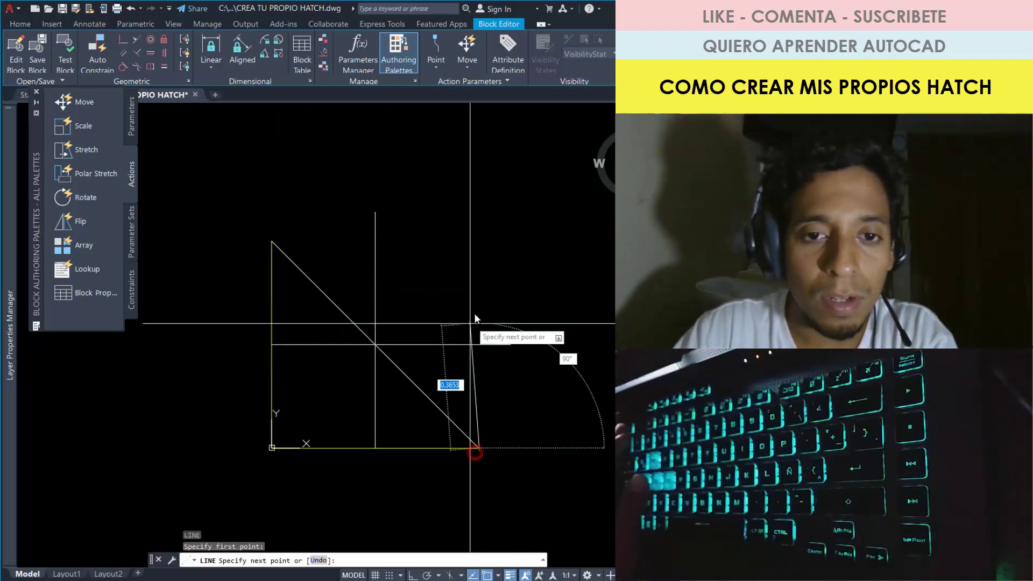
left_click(479, 303)
key("Escape")
Trim the horizontal line back to the right edge.
type("tr")
key("space")
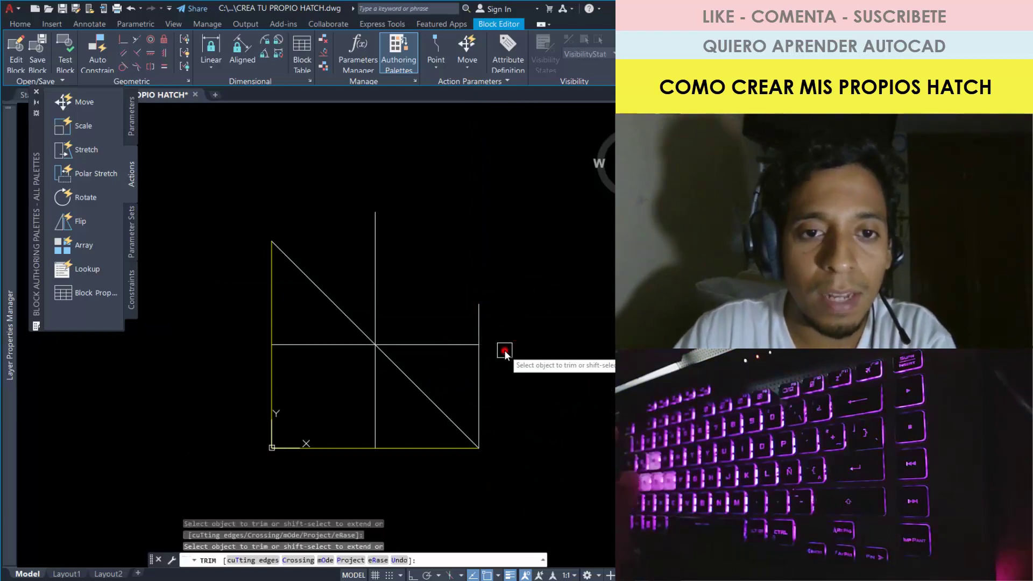
left_click(505, 350)
key("Escape")
Draw a horizontal line from the top vertex, then erase it and the right vertical line.
type("l")
key("space")
left_click(271, 241)
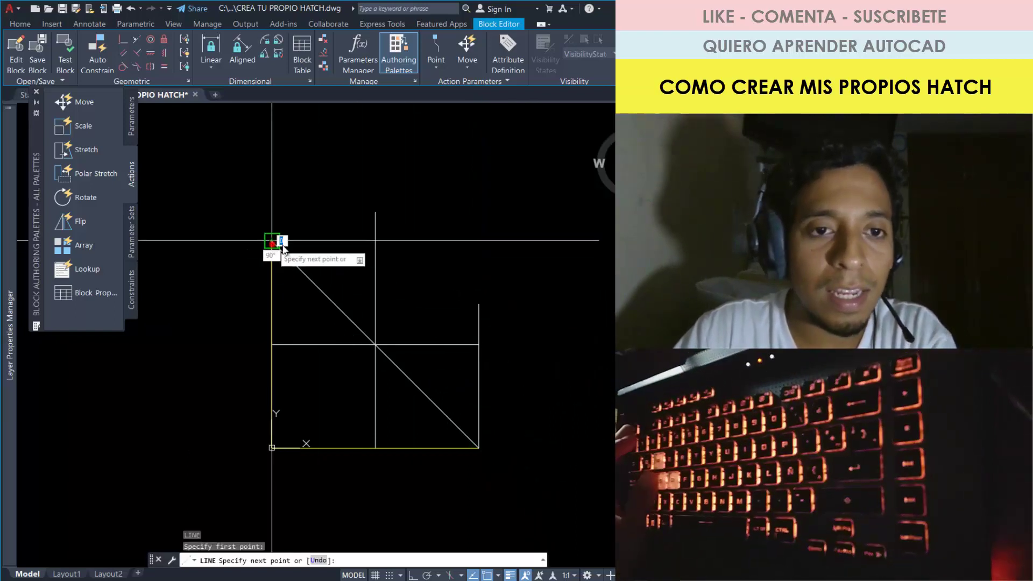
left_click(429, 242)
key("Escape")
key("Escape")
left_click(425, 240)
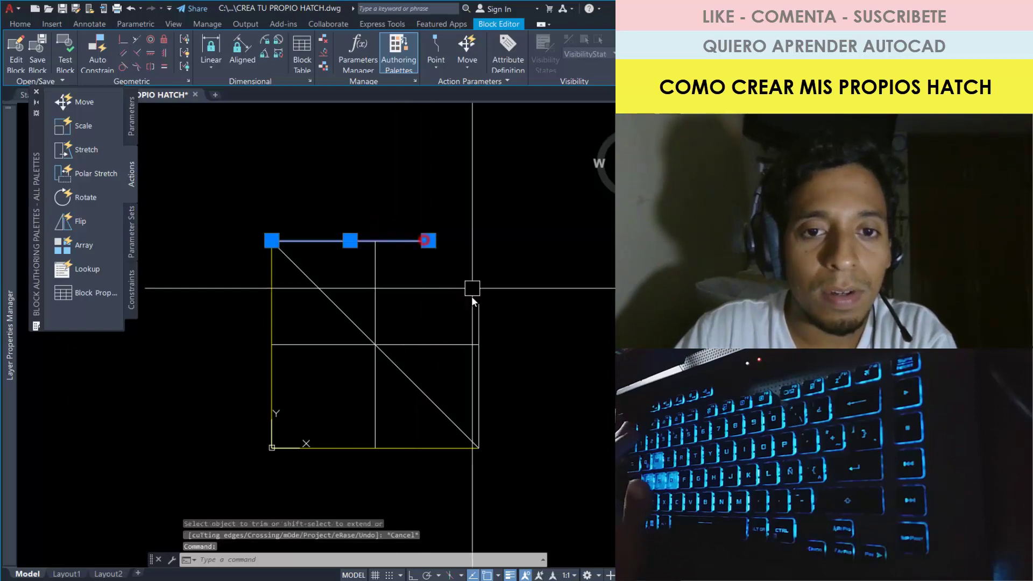
left_click(479, 316)
key("Delete")
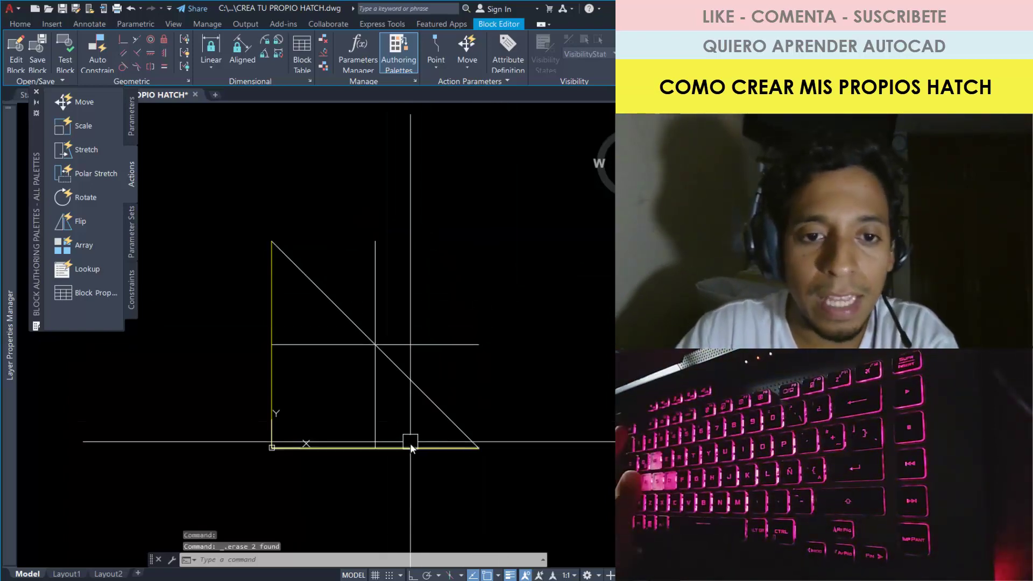
Match the white lines to the yellow base line, then close the Block Editor saving POR_1.
left_click(409, 445)
type("ma")
key("Return")
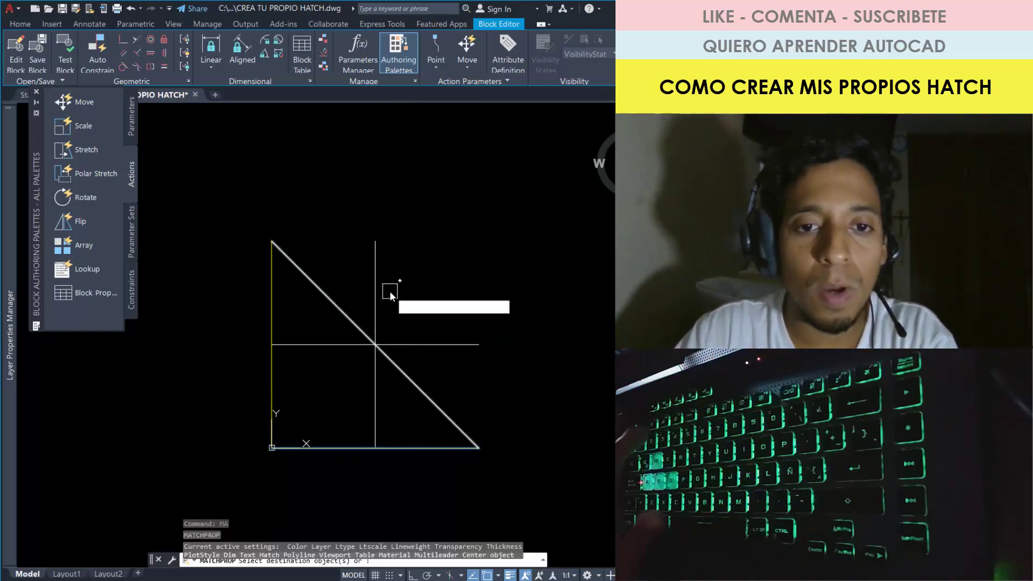
left_click(396, 290)
left_click(340, 375)
key("Escape")
key("Escape")
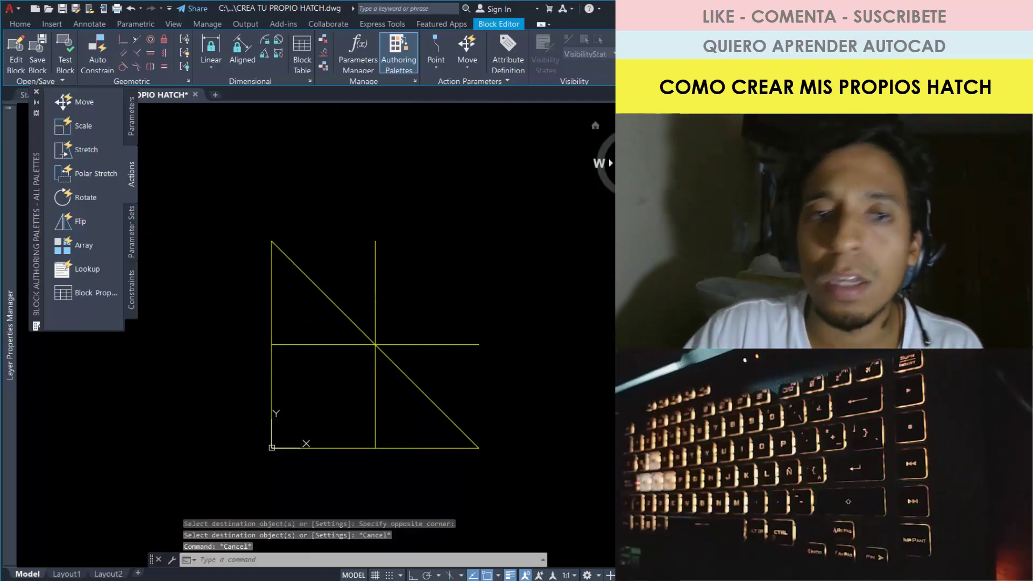
left_click(635, 54)
left_click(522, 274)
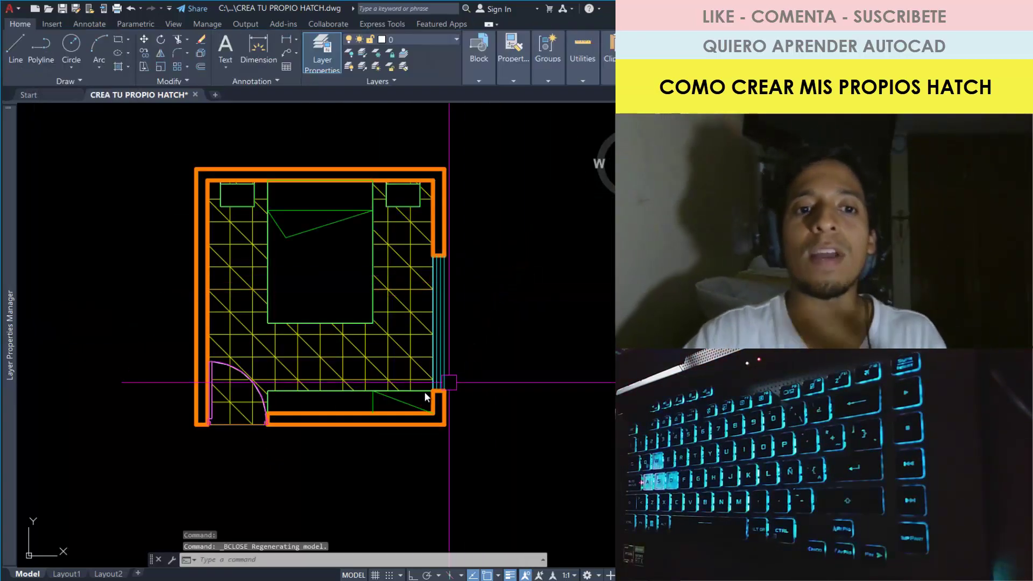
Double-click the floor hatch and open the POR_1 block definition in the Block Editor.
scroll(312, 363, "up", 2)
scroll(401, 376, "down", 2)
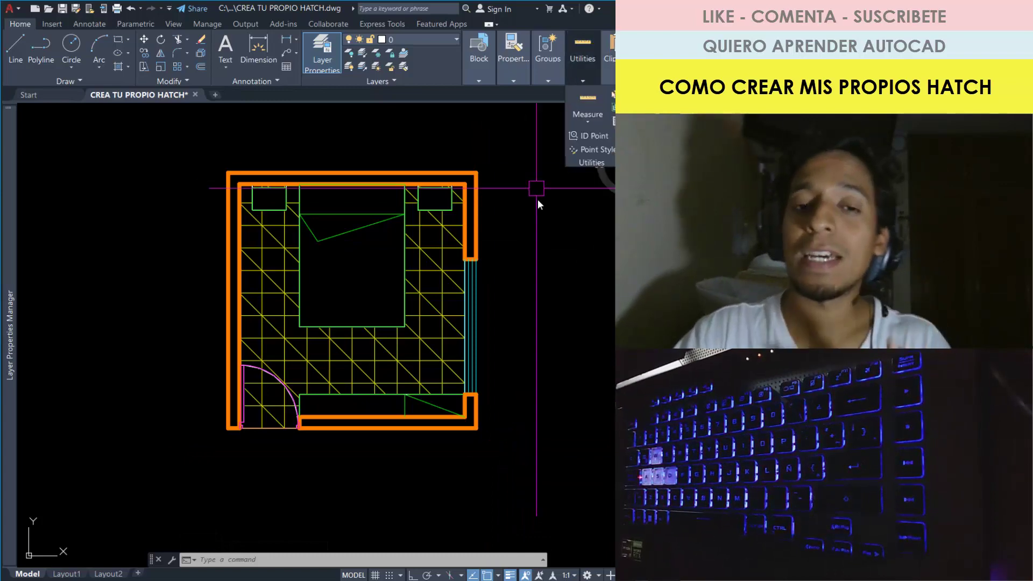
double_click(427, 363)
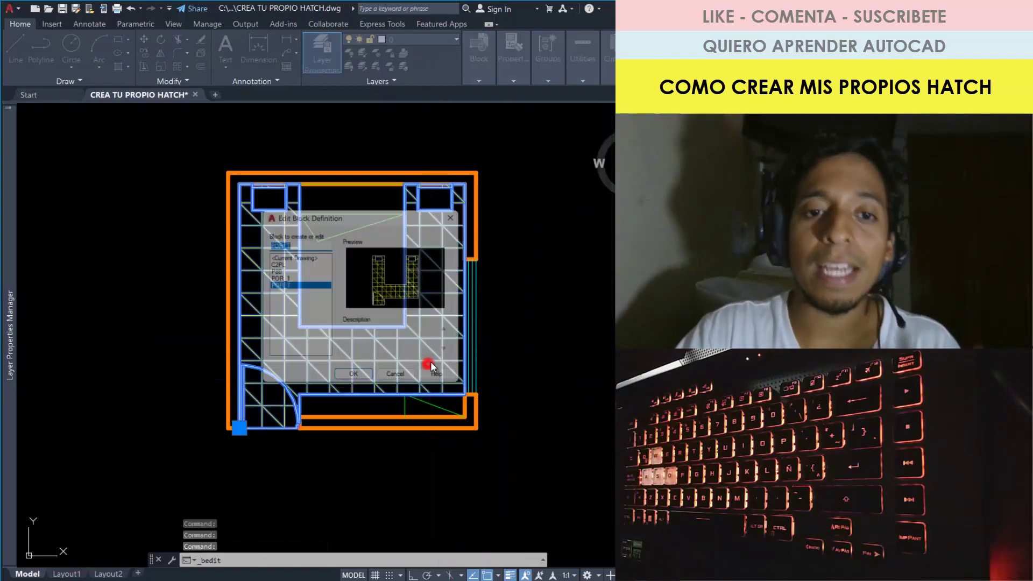
left_click(275, 278)
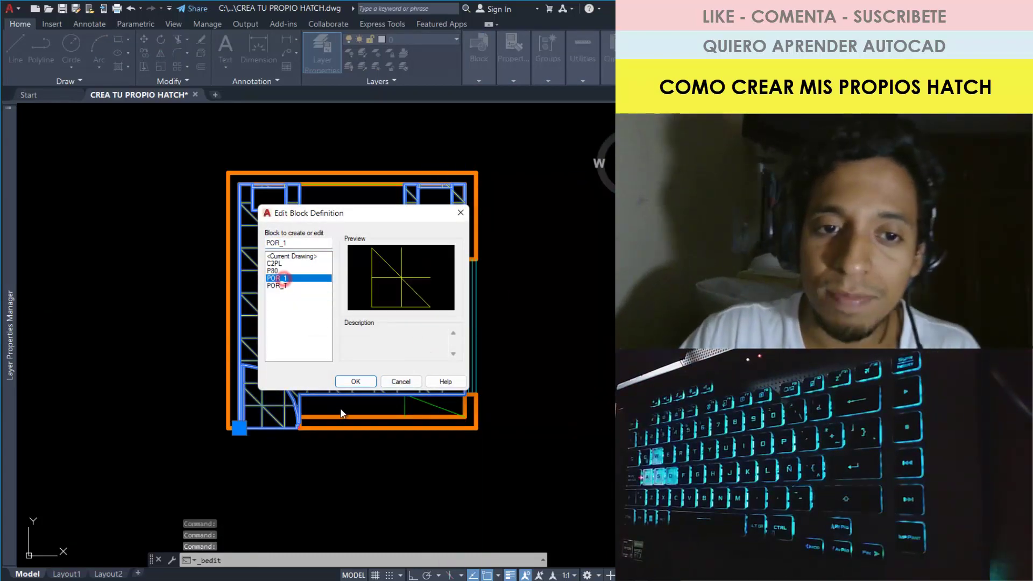
left_click(355, 382)
scroll(562, 323, "down", 2)
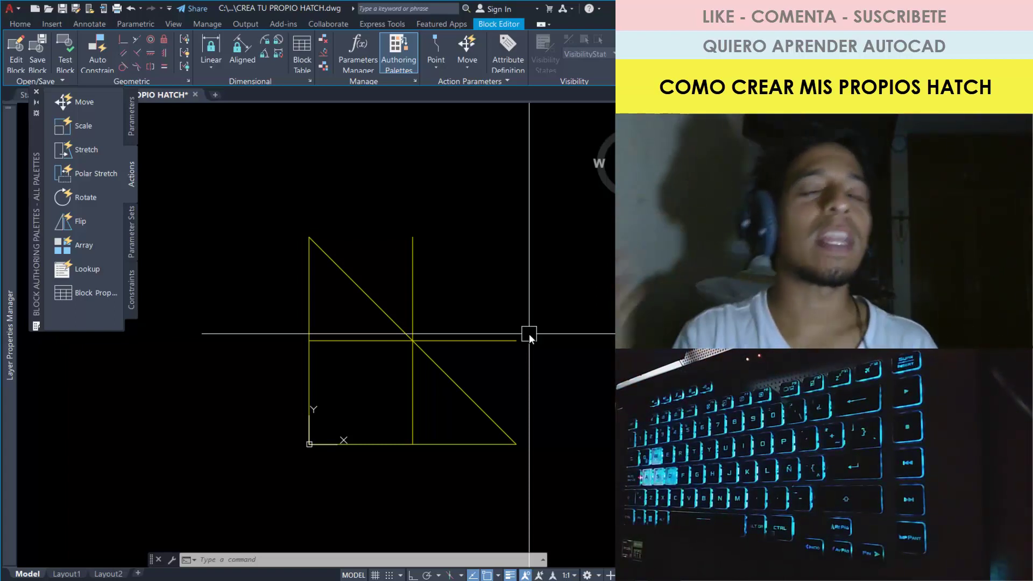
Draw a line up from the triangle's base and left to its edge, forming a square.
type("l")
key("Return")
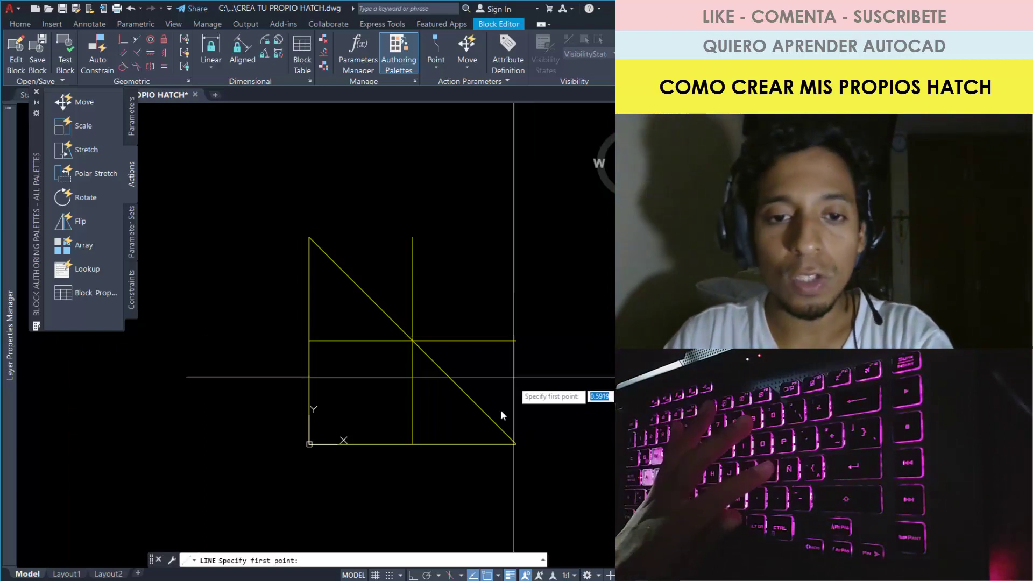
left_click(461, 443)
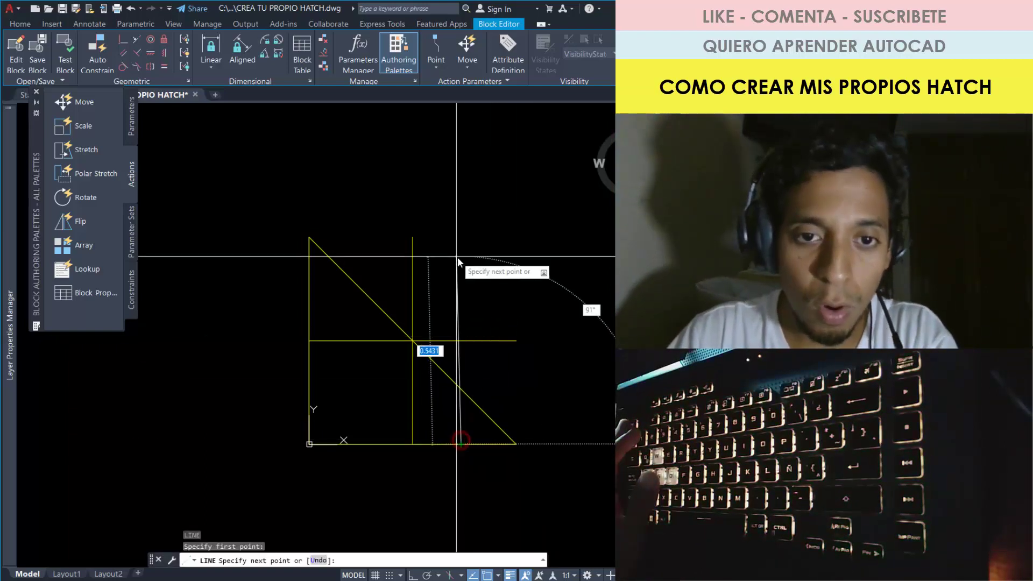
left_click(469, 288)
left_click(314, 285)
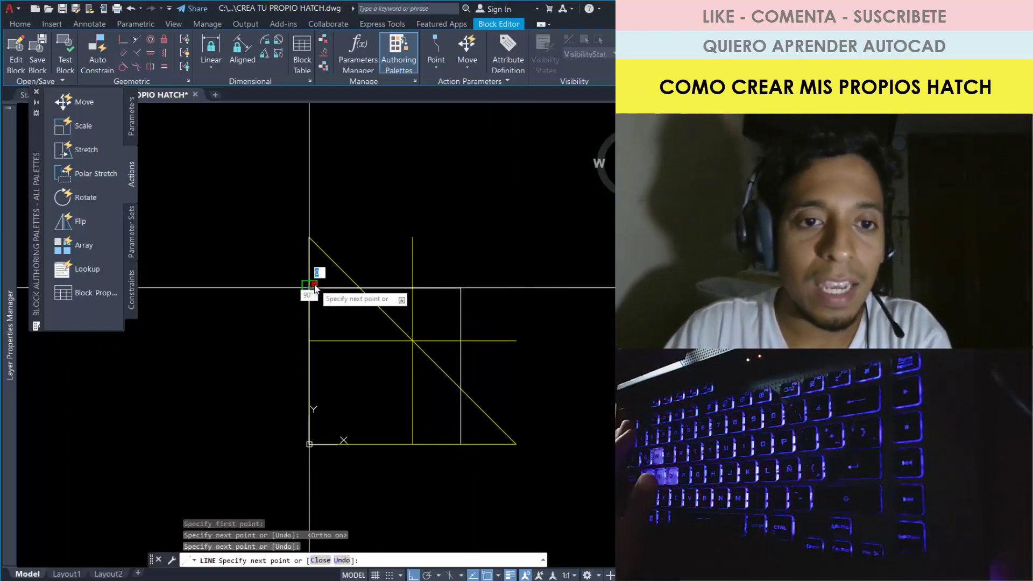
key("Escape")
key("Escape")
Trim the diagonal and vertical line outside the square, then close and save POR_1.
type("tr")
key("Return")
left_click(338, 271)
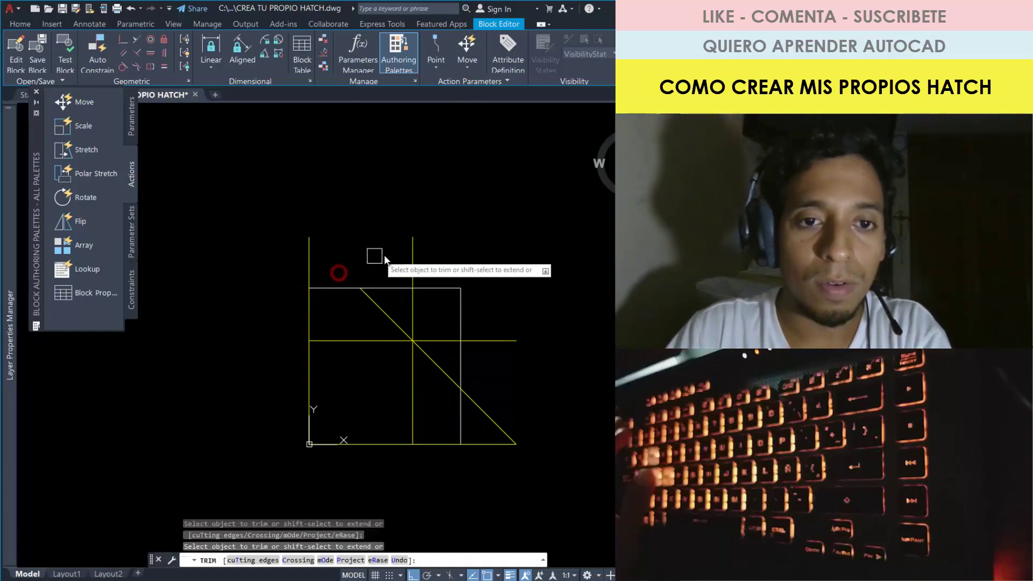
left_click(410, 262)
left_click(475, 395)
key("Escape")
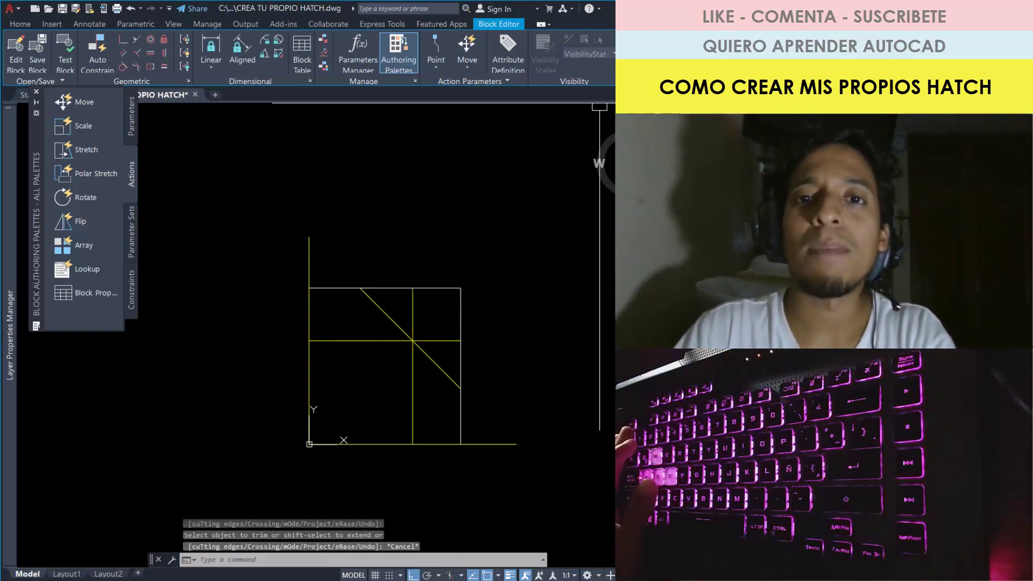
left_click(651, 54)
left_click(489, 274)
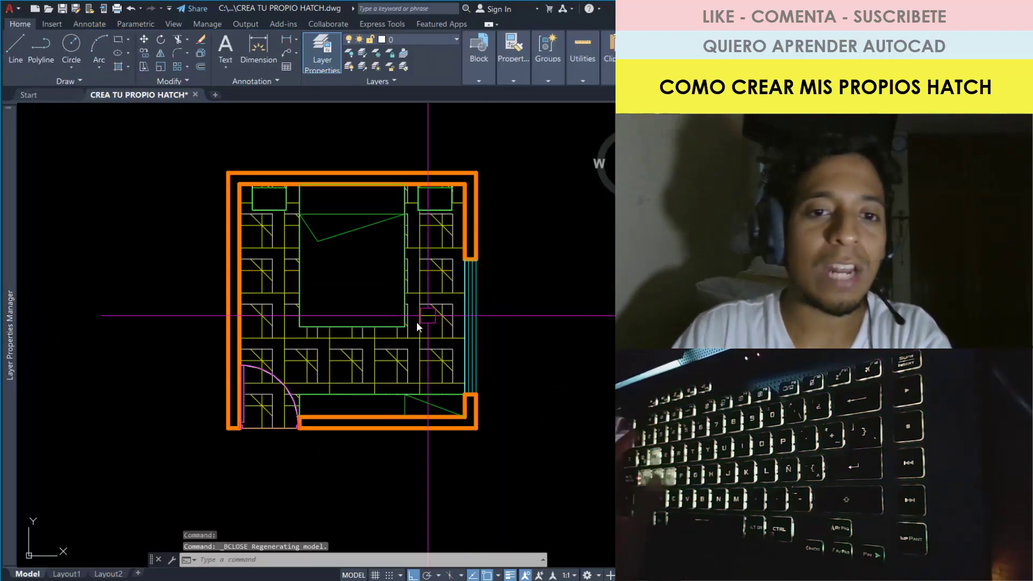
Pan the floor plan, then undo twice to restore the untrimmed triangle tile.
scroll(315, 267, "up", 2)
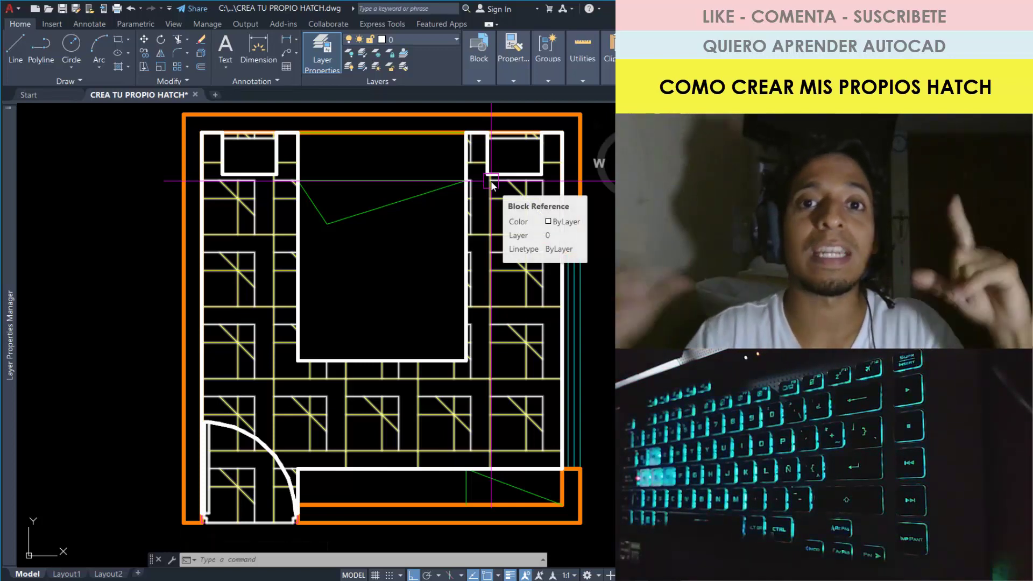
scroll(470, 231, "down", 2)
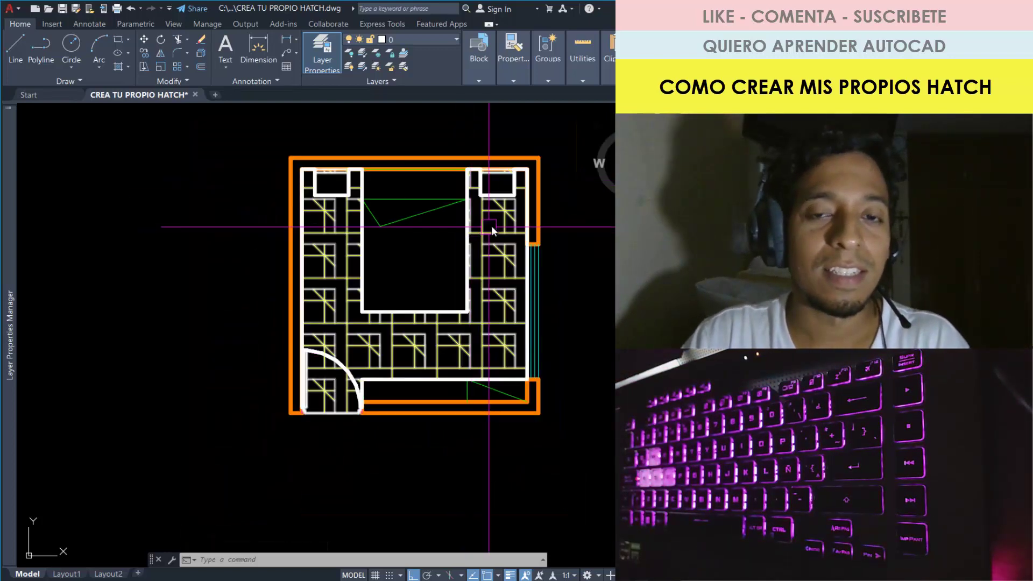
middle_click_drag(525, 306, 508, 322)
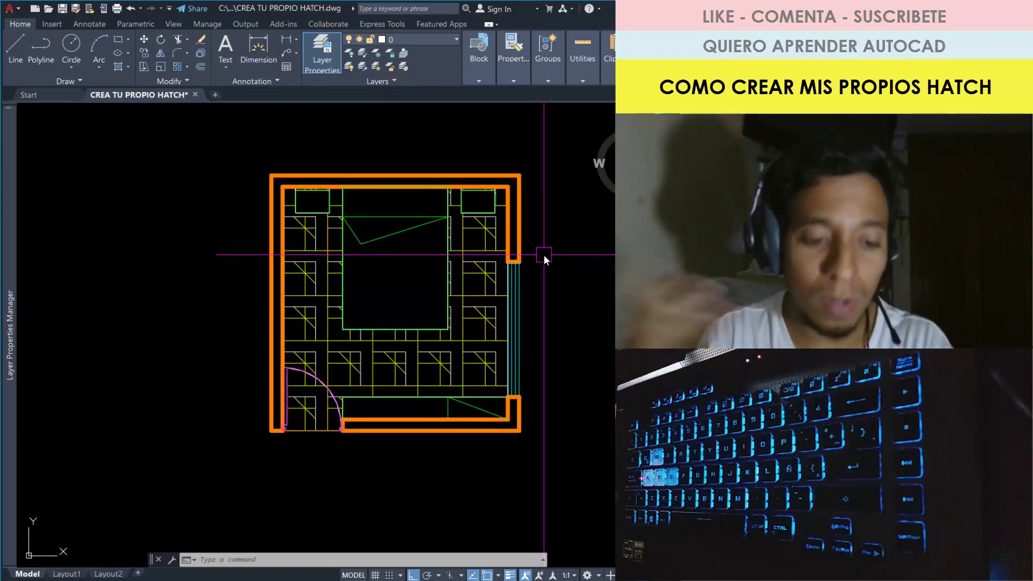
key("ctrl+z")
key("ctrl+z")
key("ctrl+z")
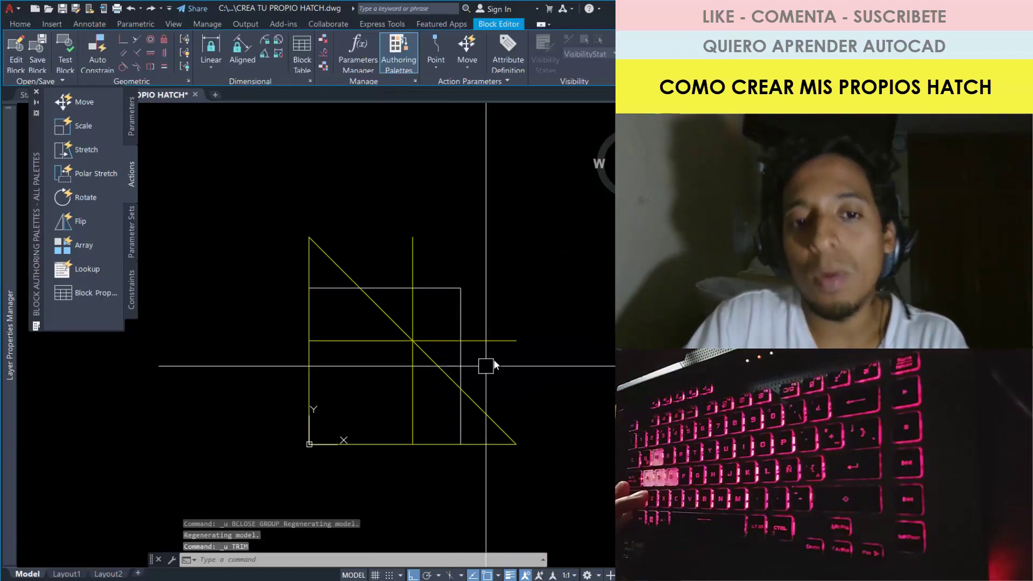
key("ctrl+z")
Close the Block Editor saving POR_1, then recentre the bedroom plan in view.
left_click(612, 59)
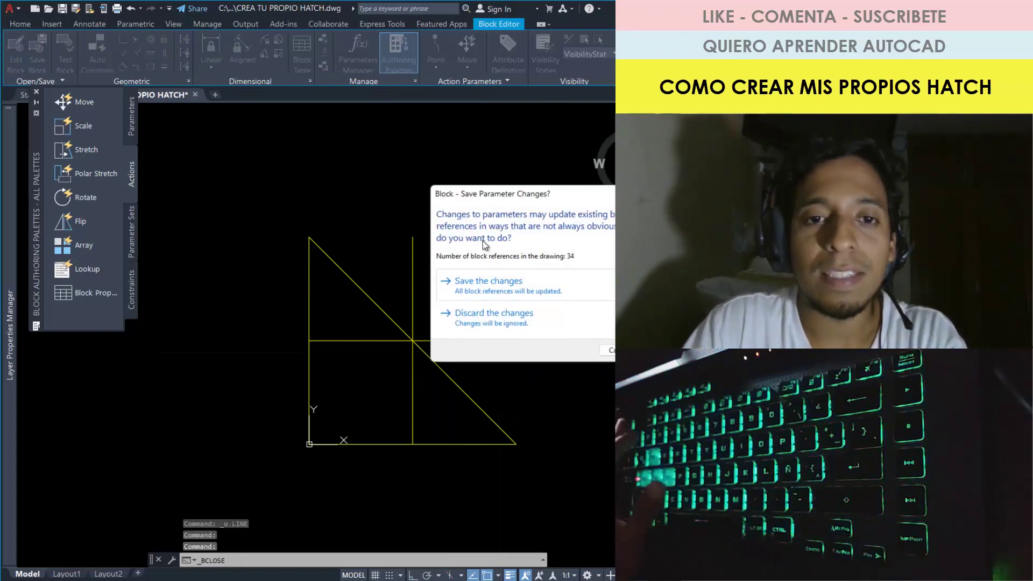
left_click(487, 281)
scroll(412, 306, "down", 2)
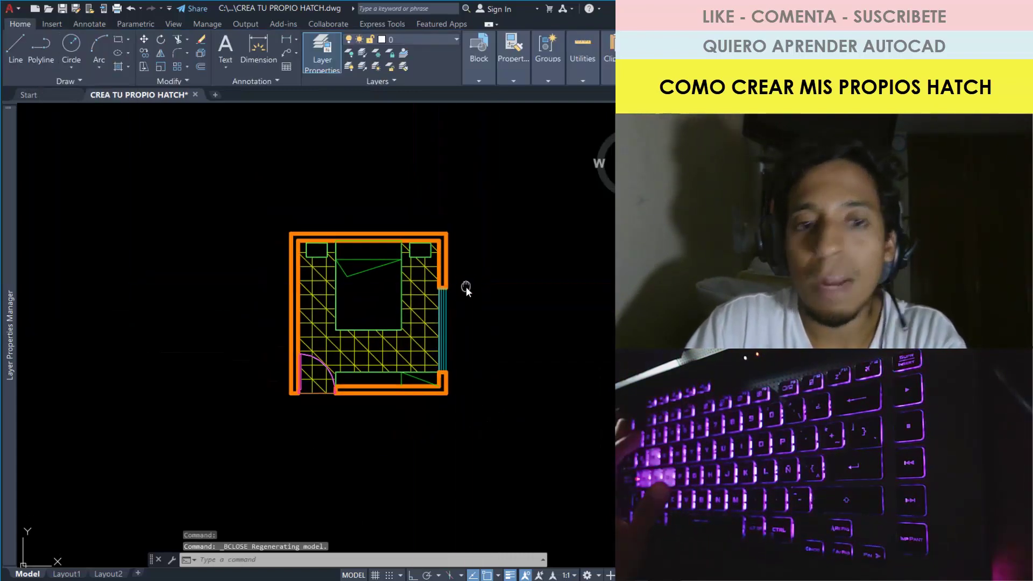
scroll(420, 361, "up", 2)
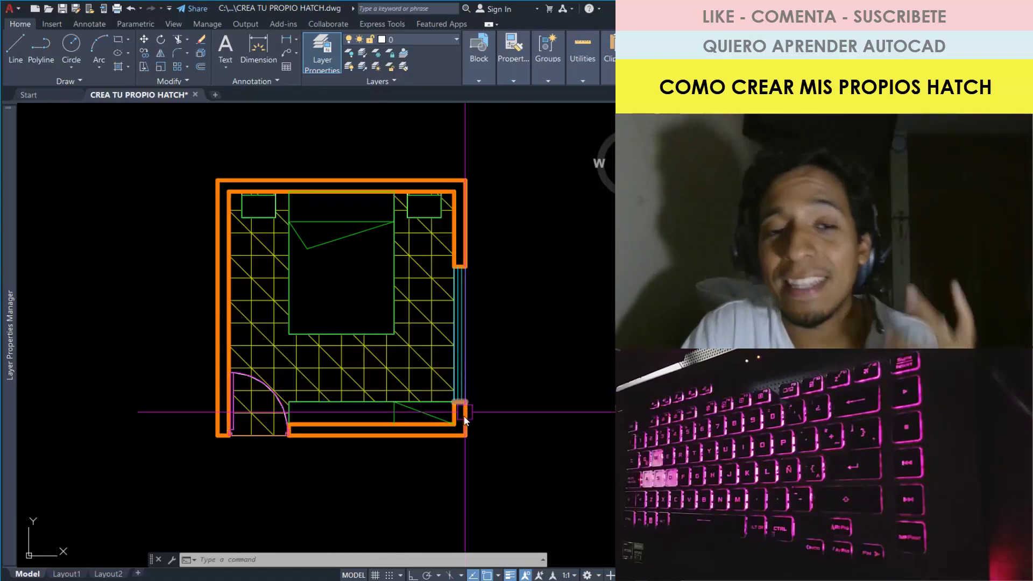
scroll(473, 427, "down", 2)
middle_click_drag(504, 457, 473, 439)
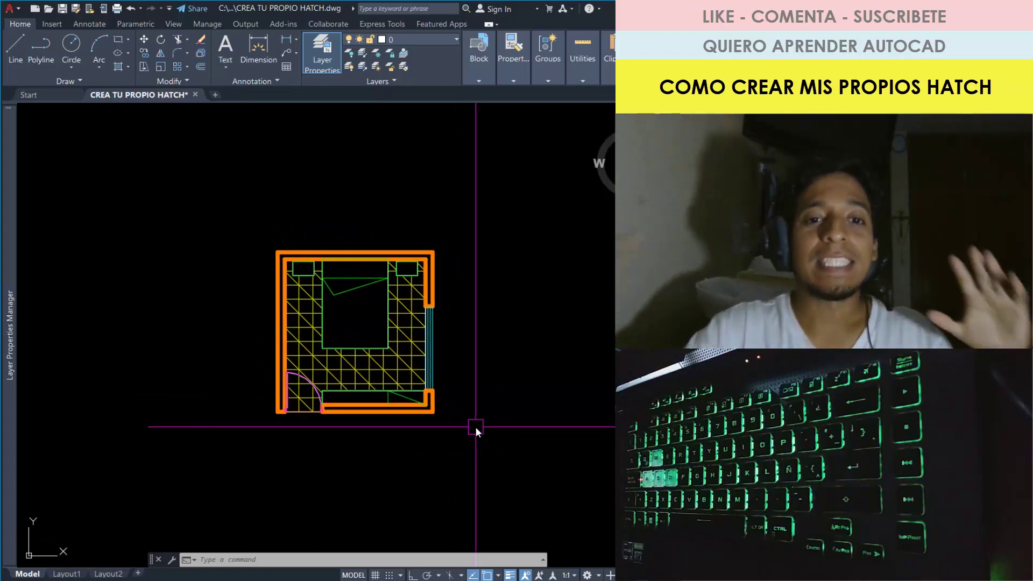
middle_click_drag(435, 399, 432, 394)
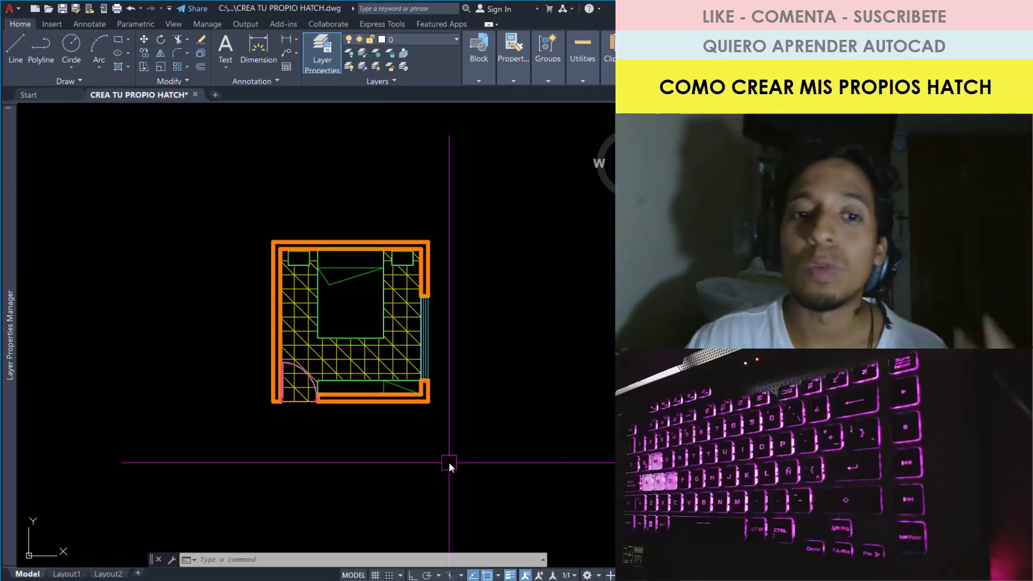
scroll(441, 424, "up", 2)
middle_click_drag(438, 412, 477, 469)
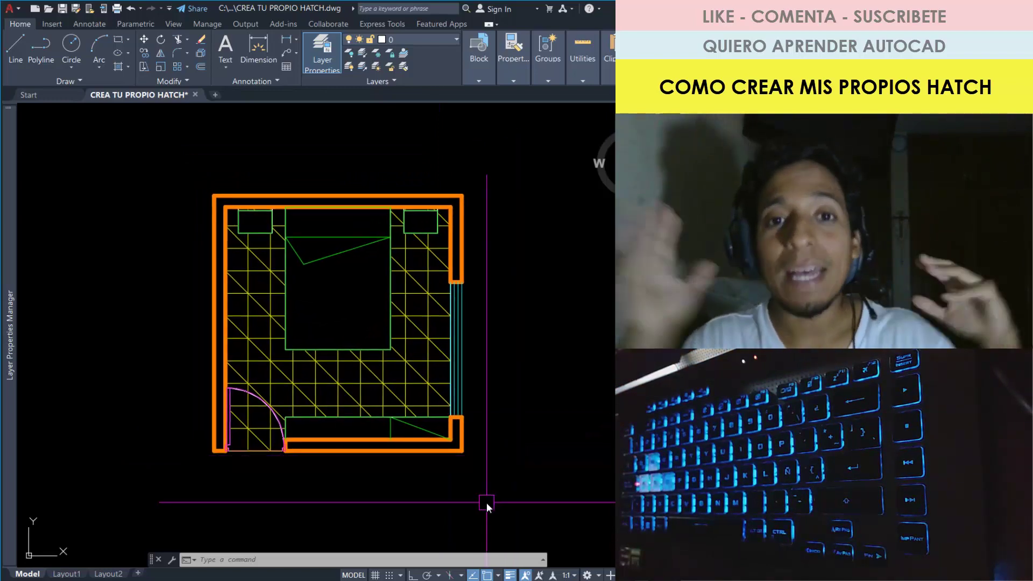